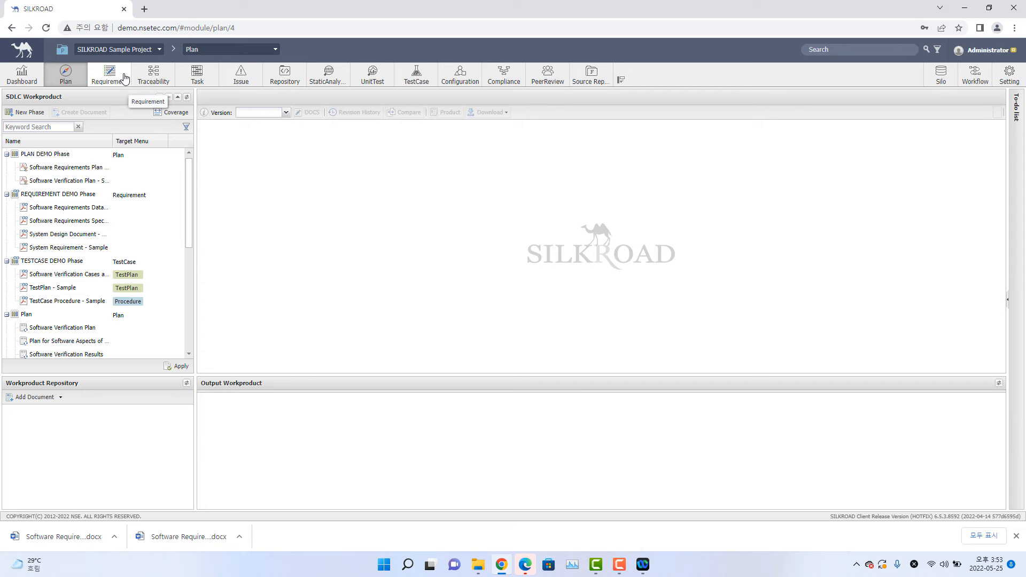
- Open the Requirement module and delete the SSRS phase from the document list
{"action": "left_click", "coordinate": [124, 78]}
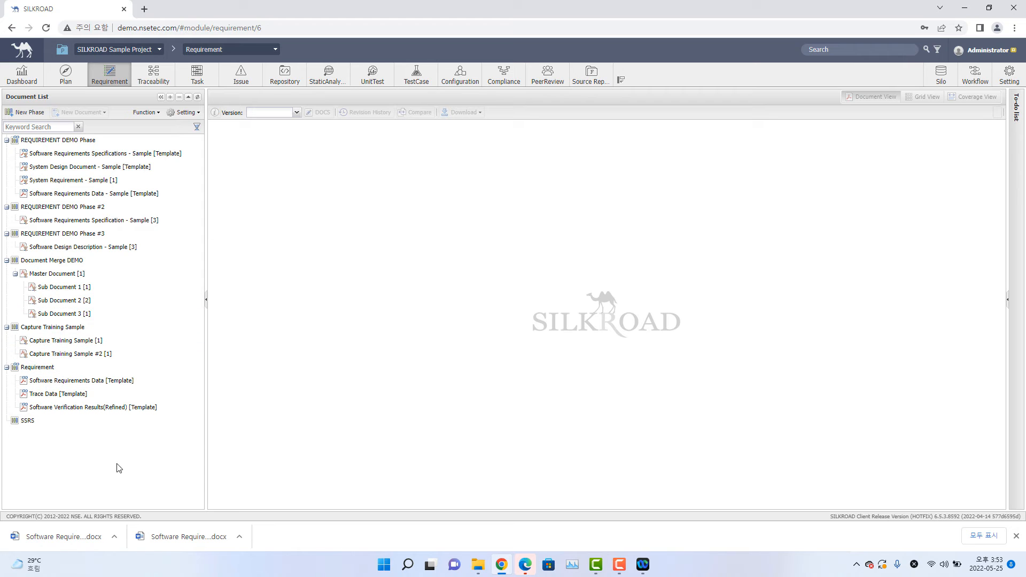
{"action": "right_click", "coordinate": [40, 423]}
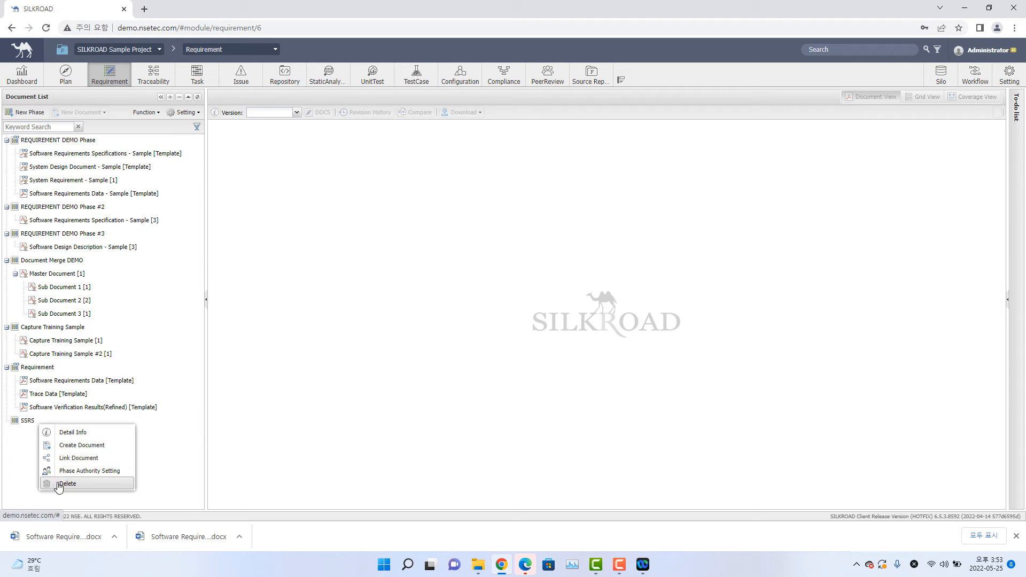
{"action": "left_click", "coordinate": [53, 484]}
{"action": "left_click", "coordinate": [491, 308]}
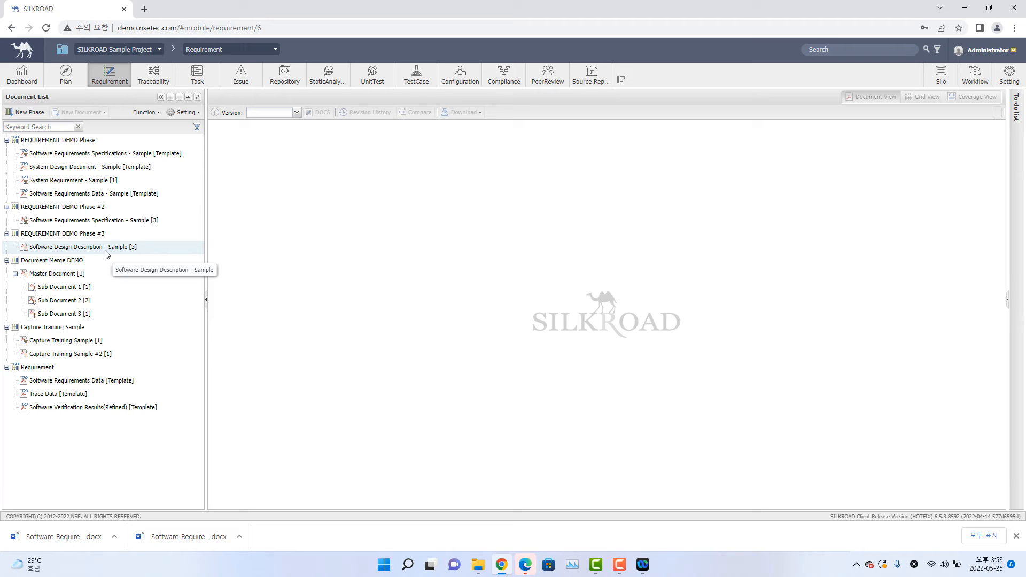
- View the sample Software Requirements Specification in REQUIREMENT DEMO Phase #2 and the Software Design Description in Phase #3
{"action": "left_click", "coordinate": [123, 222]}
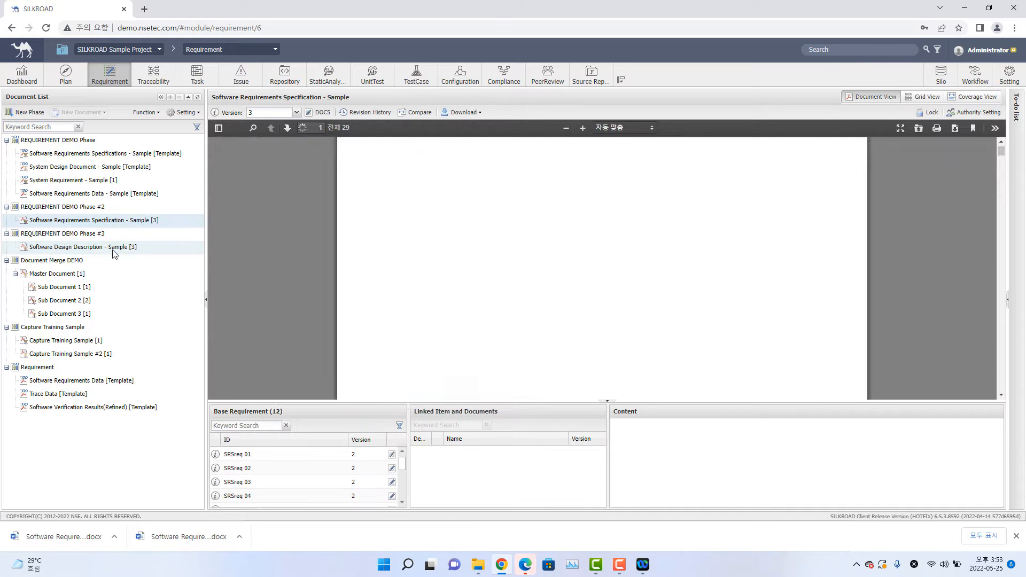
{"action": "left_click", "coordinate": [112, 251]}
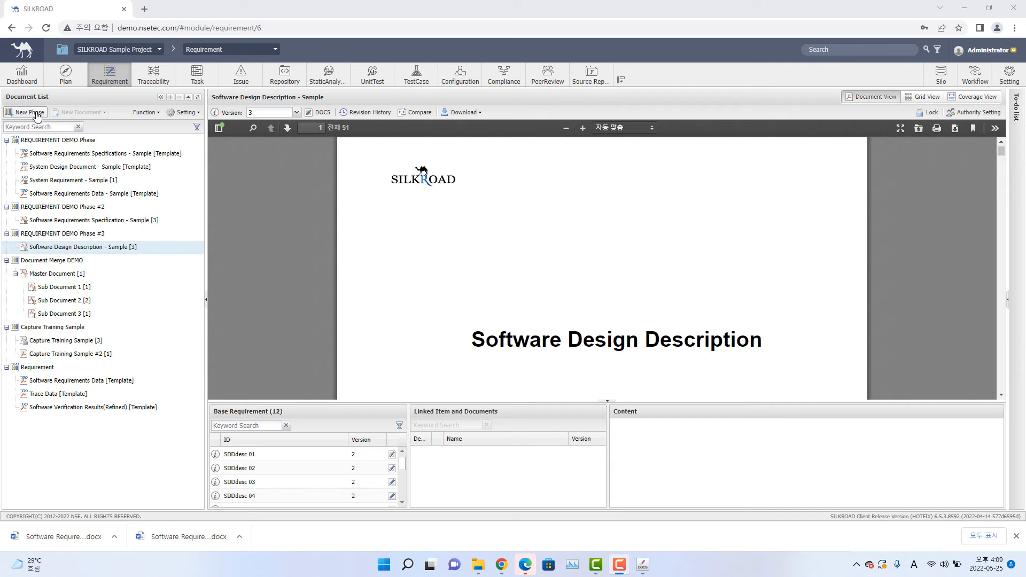
- Create a new phase named "Sample" in the requirement document list
{"action": "right_click", "coordinate": [46, 432]}
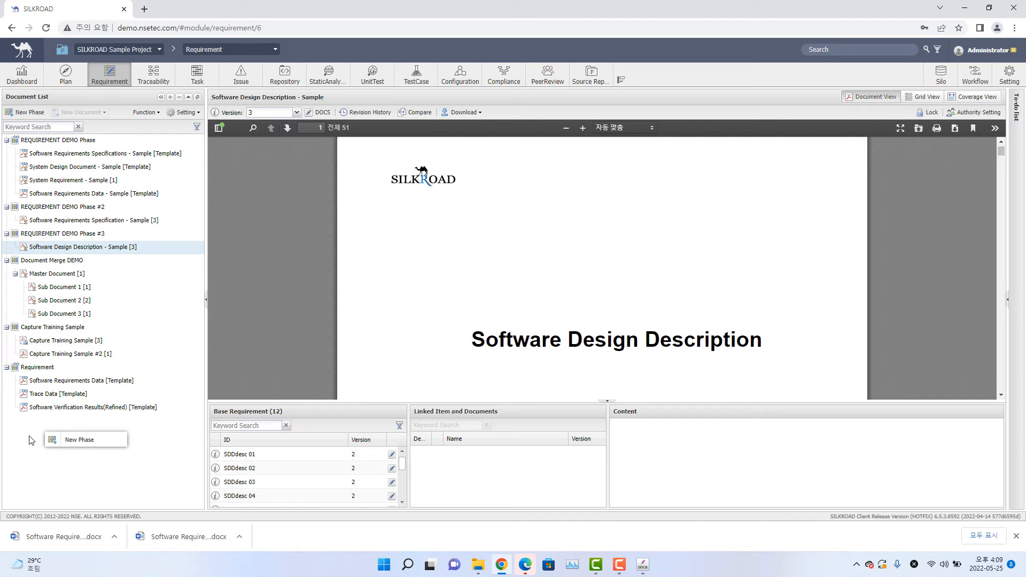
{"action": "left_click", "coordinate": [75, 440]}
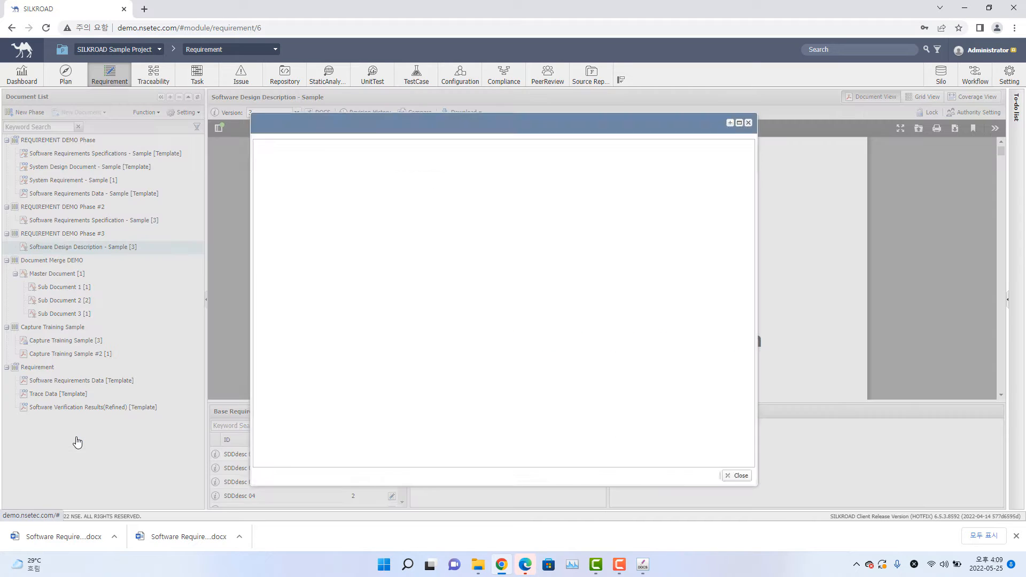
{"action": "triple_click", "coordinate": [398, 153]}
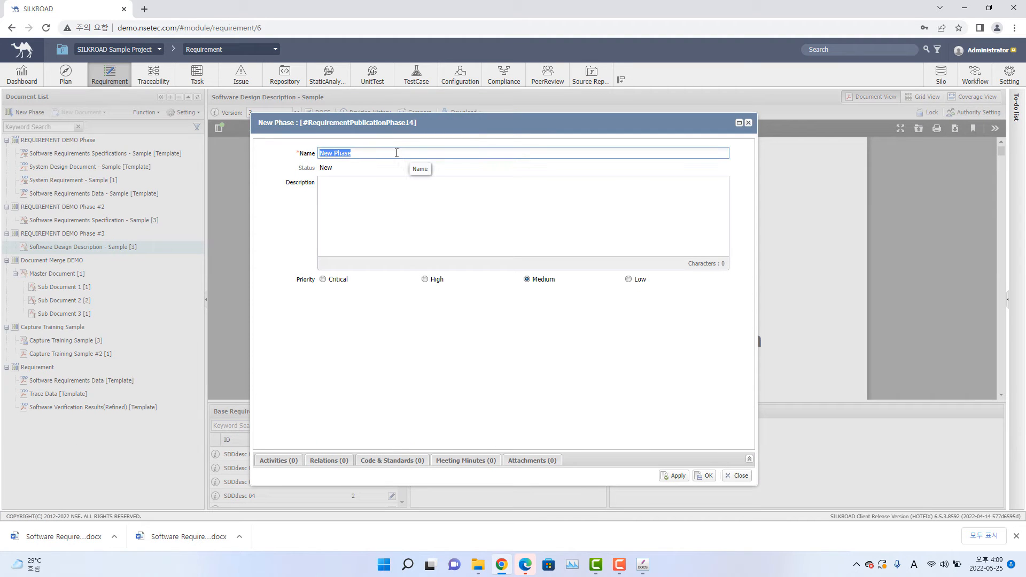
{"action": "type", "text": "Sa"}
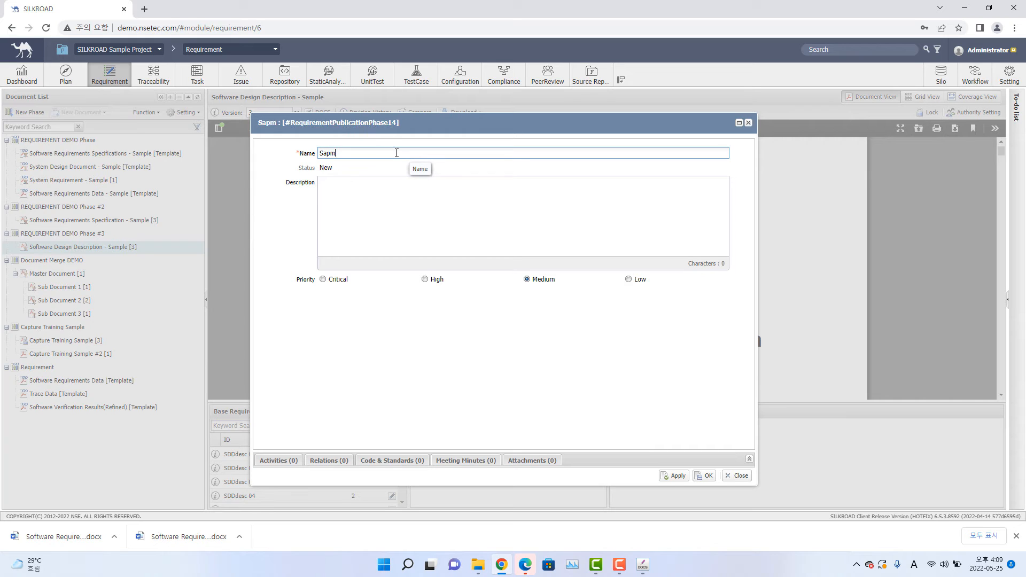
{"action": "type", "text": "mple"}
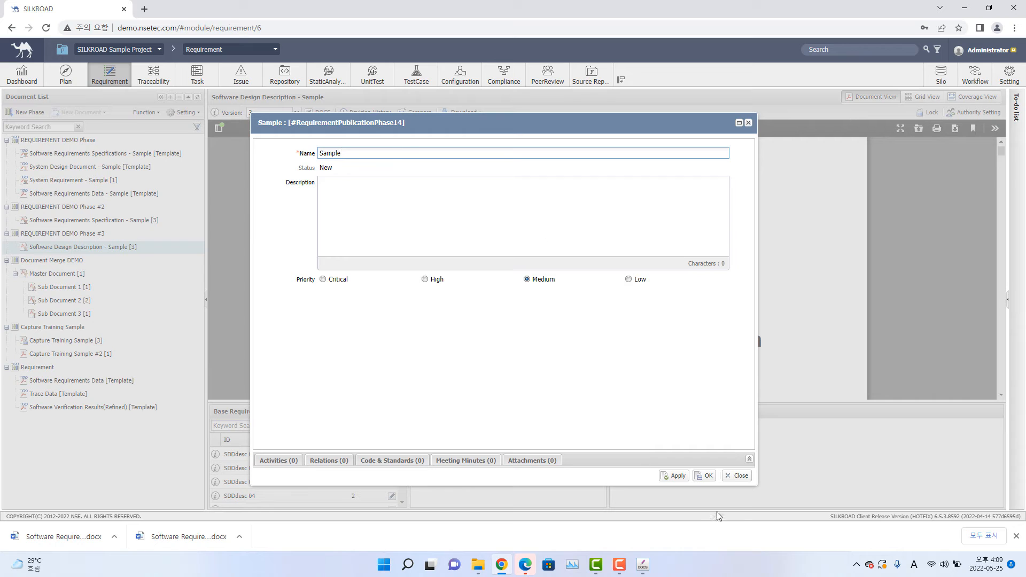
{"action": "left_click", "coordinate": [706, 476]}
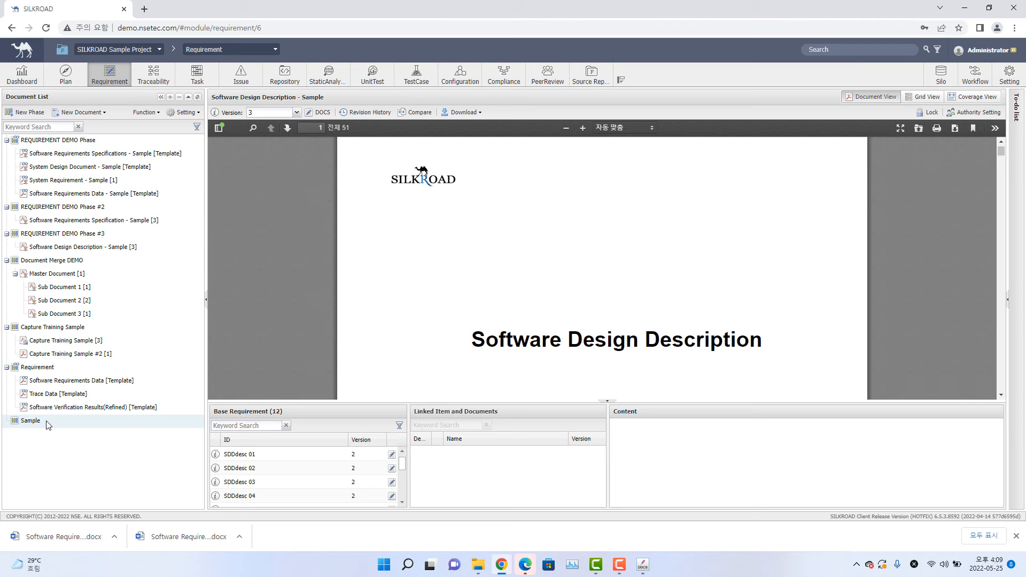
- Create a new blank document in the Sample phase
{"action": "right_click", "coordinate": [47, 424]}
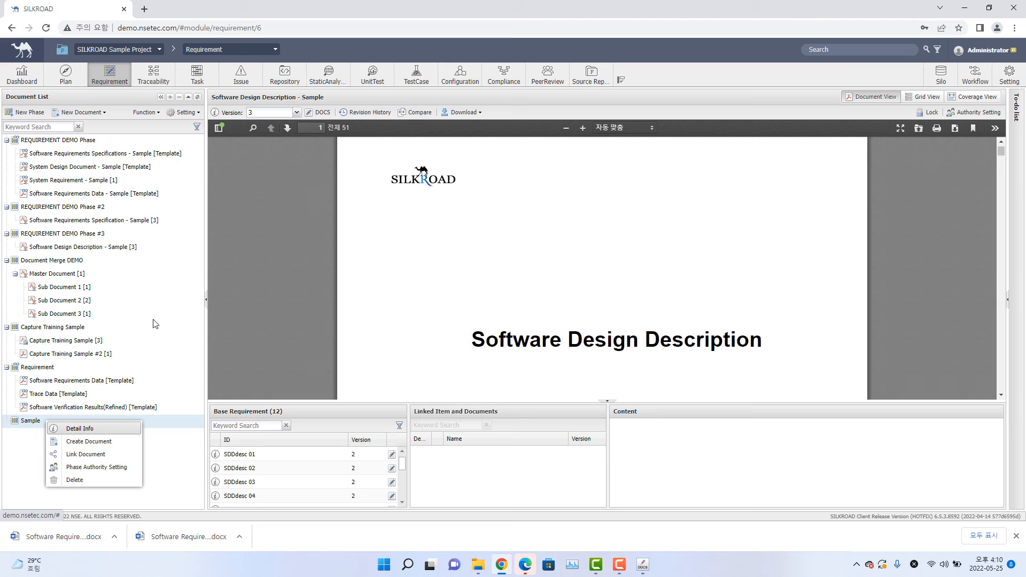
{"action": "left_click", "coordinate": [94, 459]}
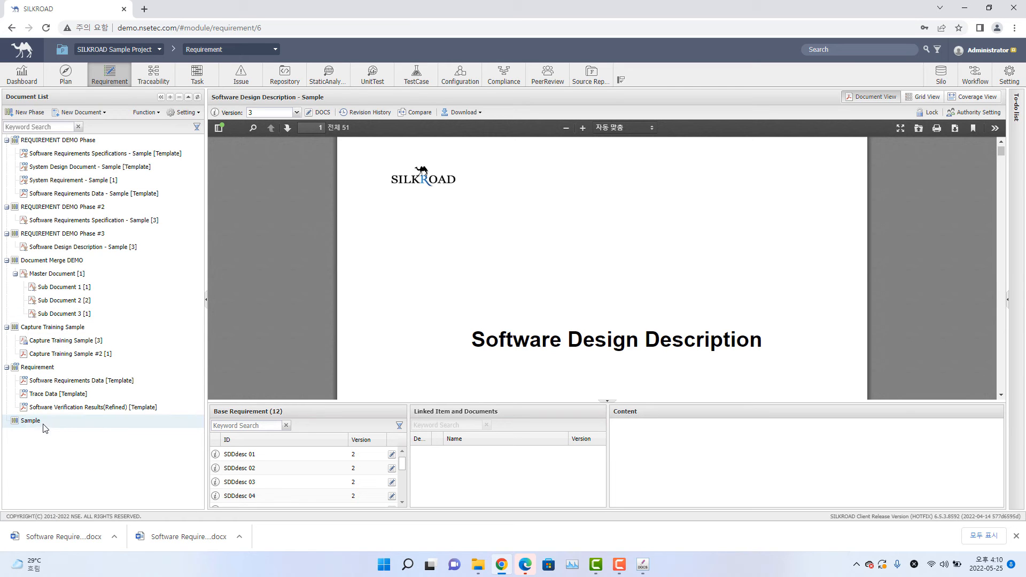
{"action": "right_click", "coordinate": [43, 425]}
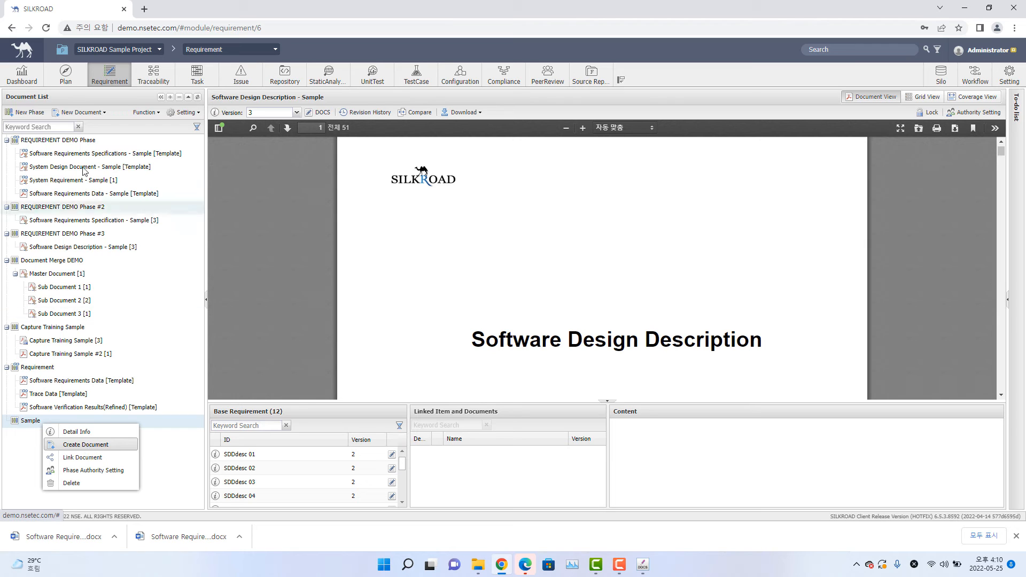
{"action": "left_click", "coordinate": [106, 113]}
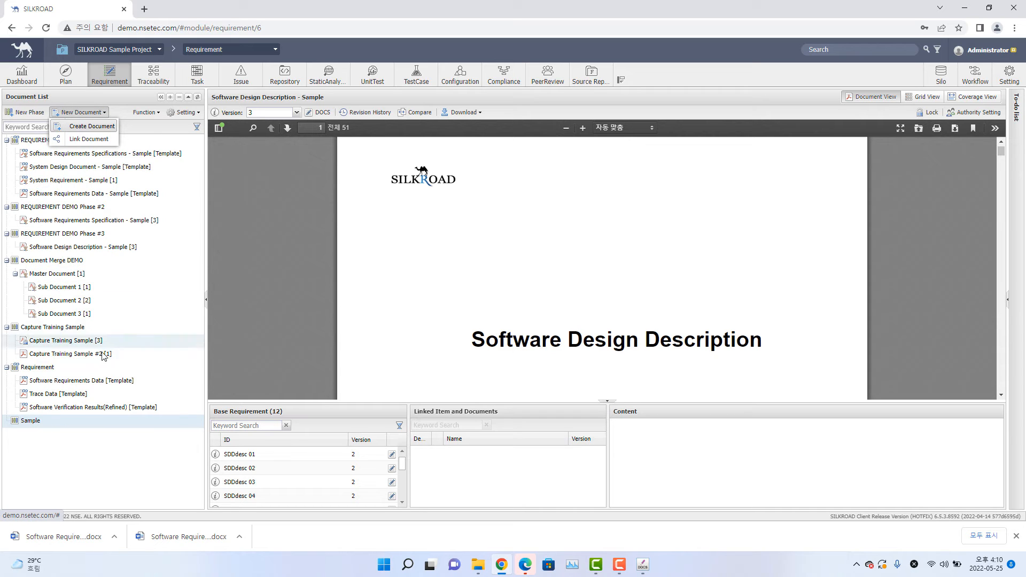
{"action": "right_click", "coordinate": [61, 421]}
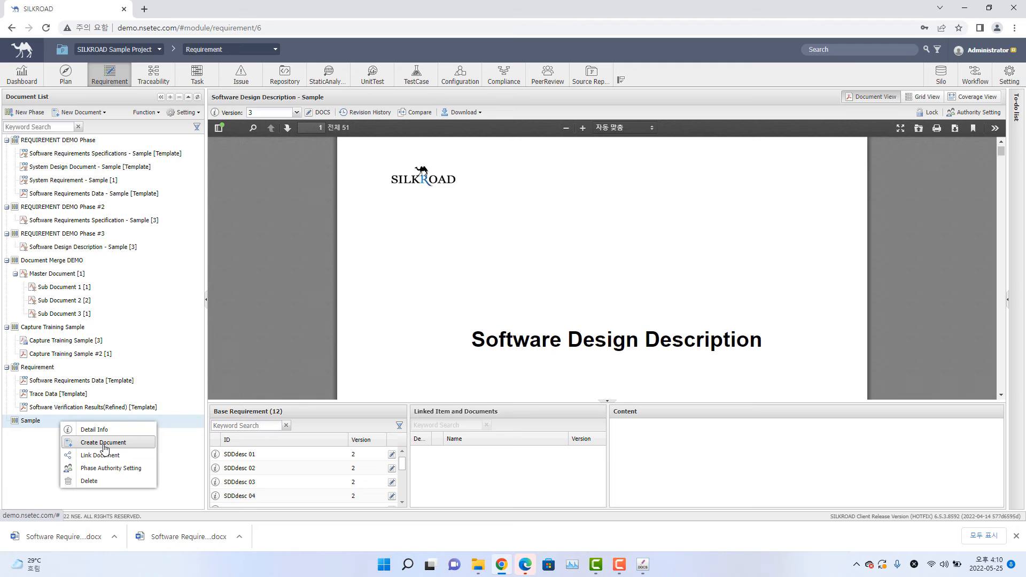
{"action": "left_click", "coordinate": [103, 443]}
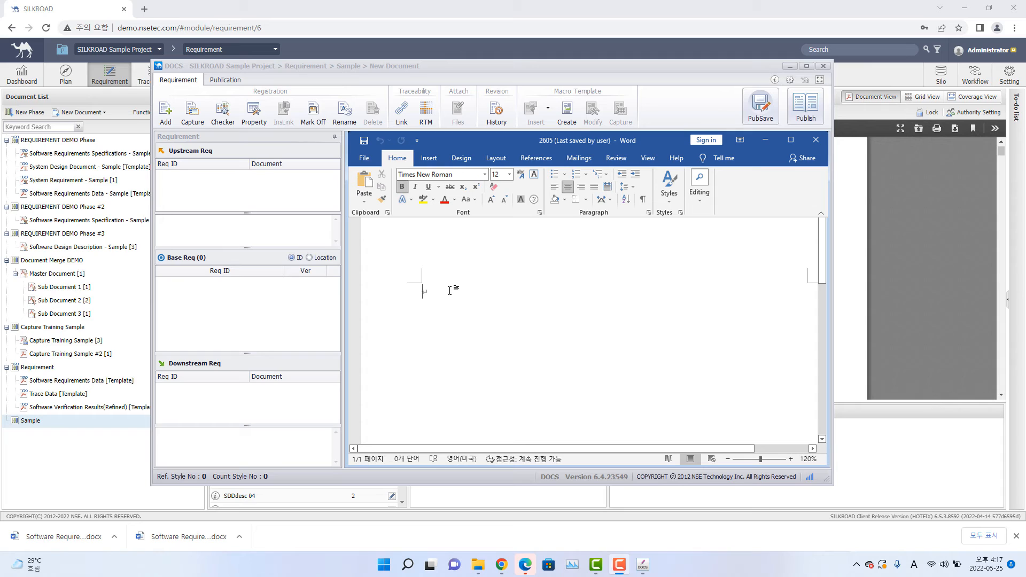
- Enter "Req 001" and "Content" on separate lines in the blank document and close it without saving
{"action": "type", "text": "Req"}
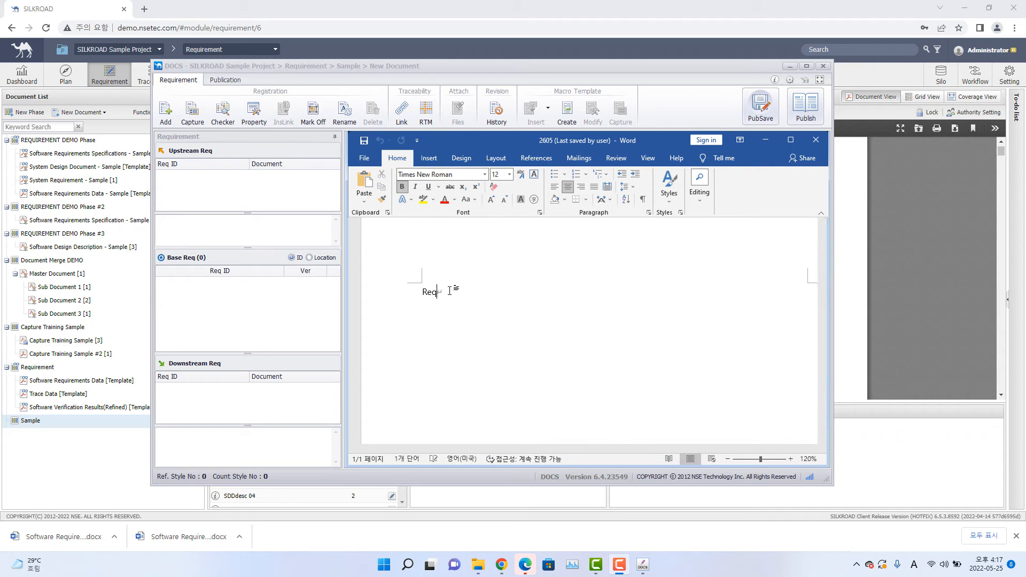
{"action": "type", "text": " 001"}
{"action": "key", "text": "Return"}
{"action": "type", "text": "content"}
{"action": "key", "text": "Return"}
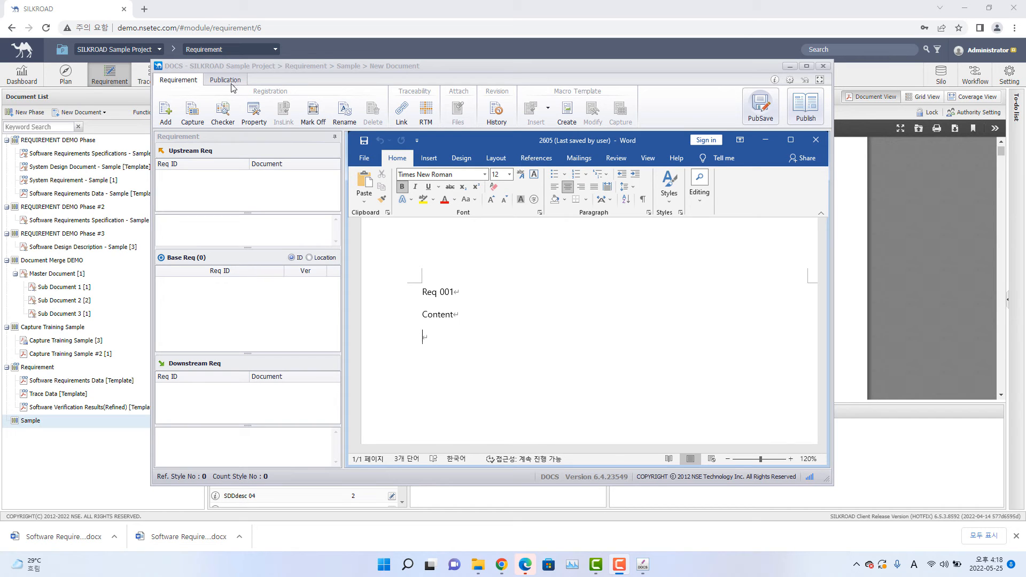
{"action": "left_click", "coordinate": [235, 87]}
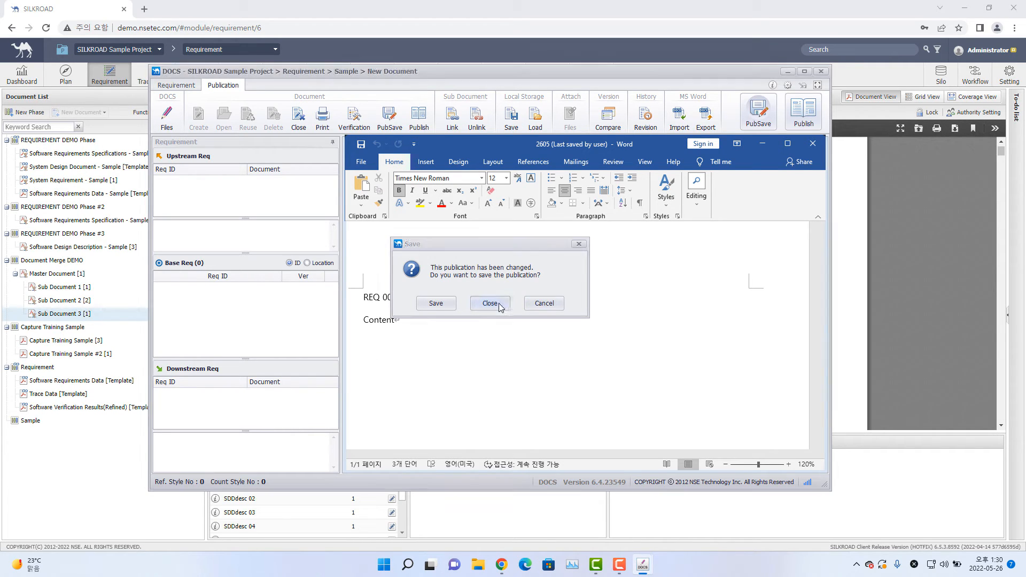
{"action": "left_click", "coordinate": [496, 303]}
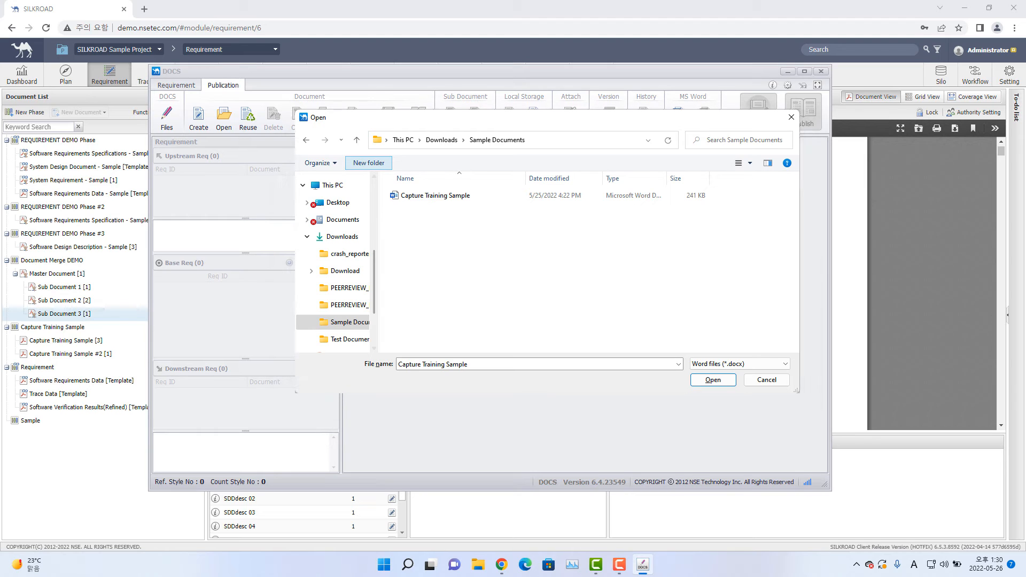
- Import the Word file Capture Training Sample as a new document in the Sample phase
{"action": "key", "text": "Return"}
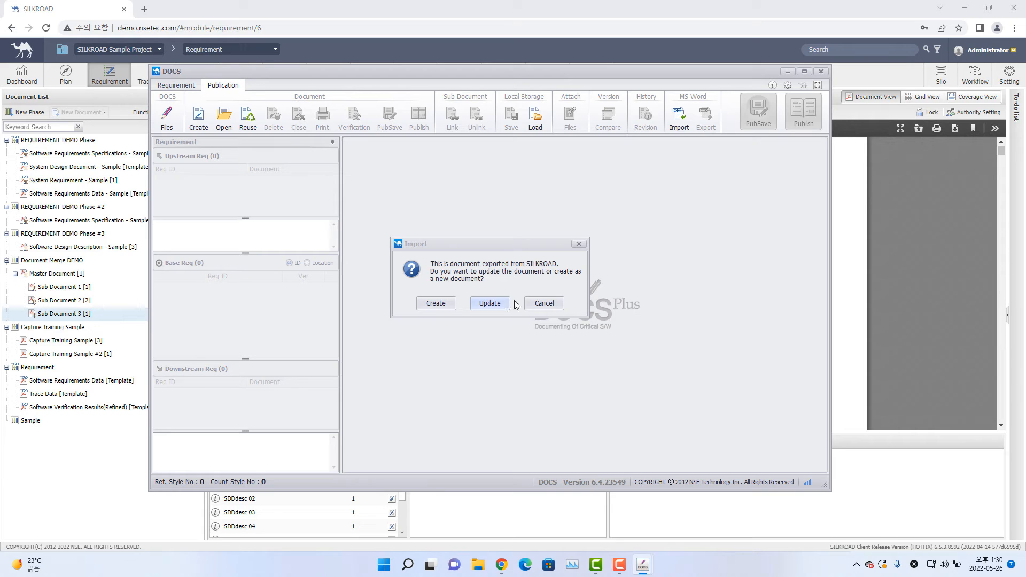
{"action": "left_click", "coordinate": [436, 304]}
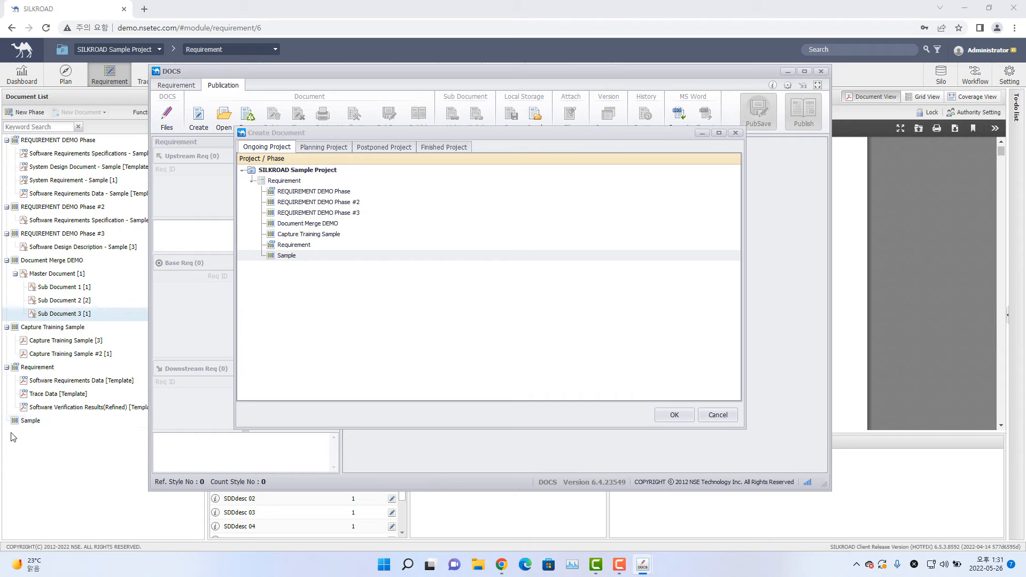
{"action": "left_click", "coordinate": [296, 257]}
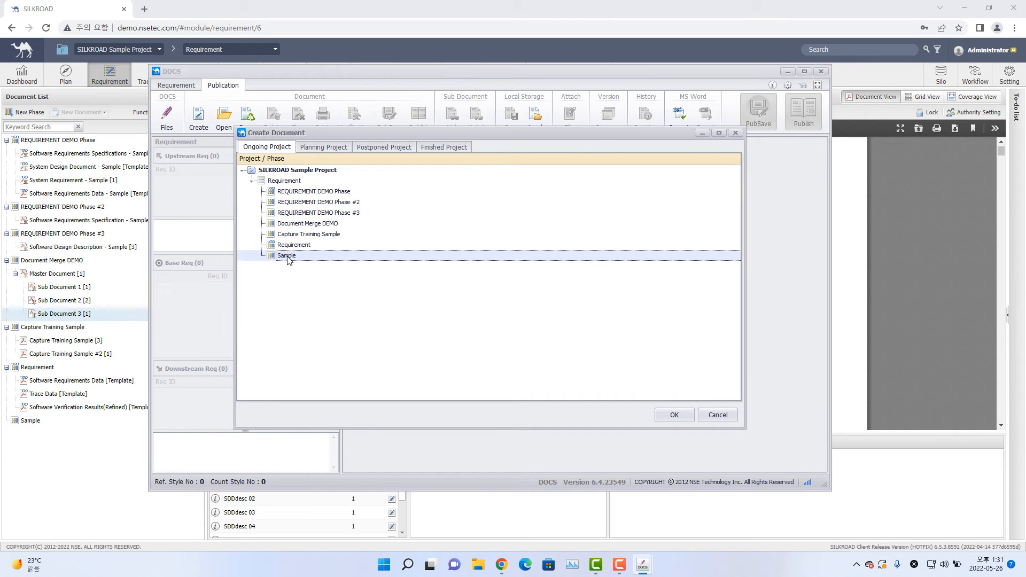
{"action": "left_click", "coordinate": [674, 416]}
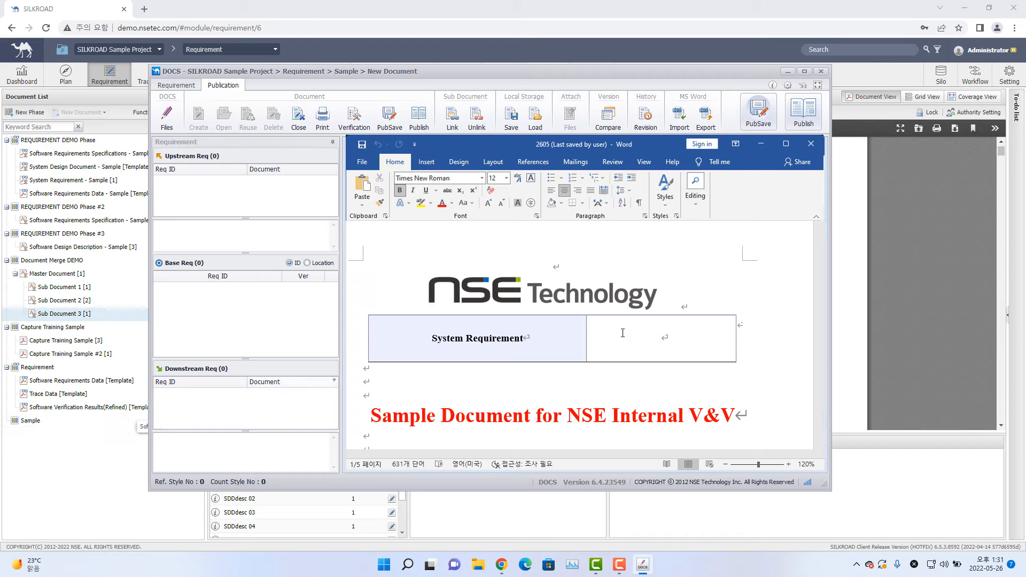
- Look through the imported document to its SSS requirements and maximize the DOCS window
{"action": "scroll", "coordinate": [652, 318], "scroll_direction": "down", "scroll_amount": 10}
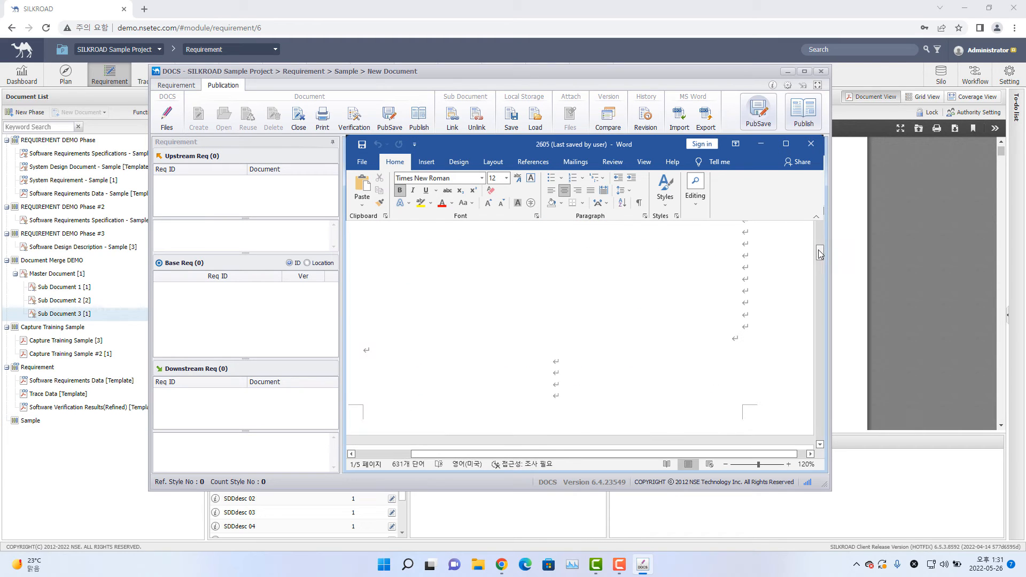
{"action": "left_click_drag", "start_coordinate": [820, 255], "coordinate": [727, 243]}
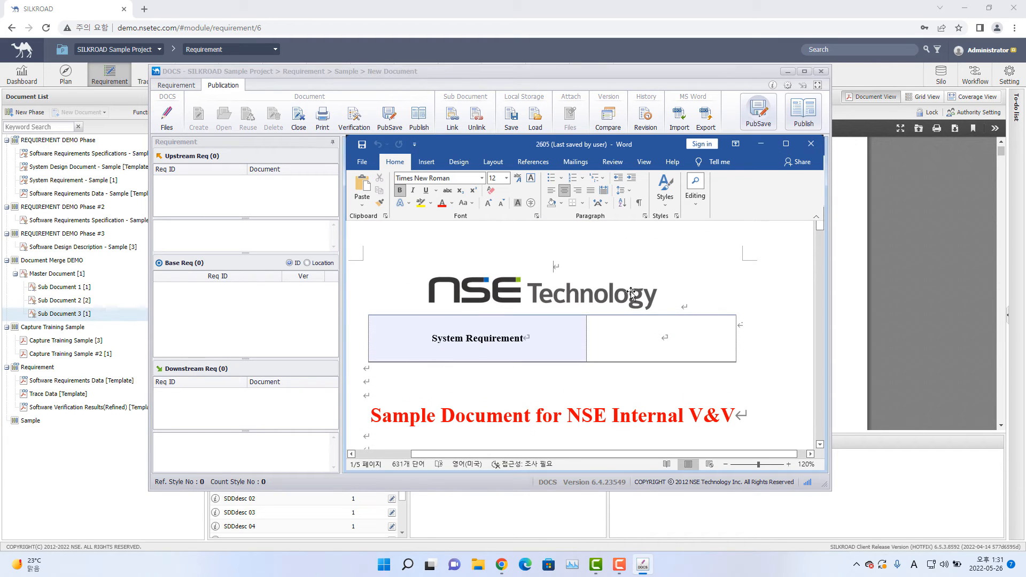
{"action": "scroll", "coordinate": [818, 245], "scroll_direction": "down", "scroll_amount": 15}
{"action": "scroll", "coordinate": [808, 255], "scroll_direction": "down", "scroll_amount": 20}
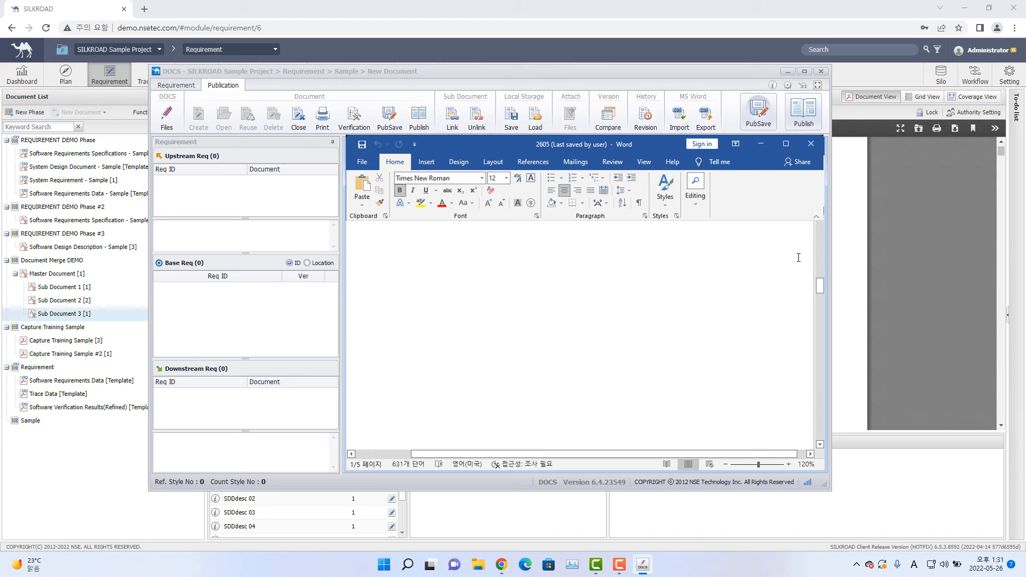
{"action": "scroll", "coordinate": [793, 262], "scroll_direction": "up", "scroll_amount": 3}
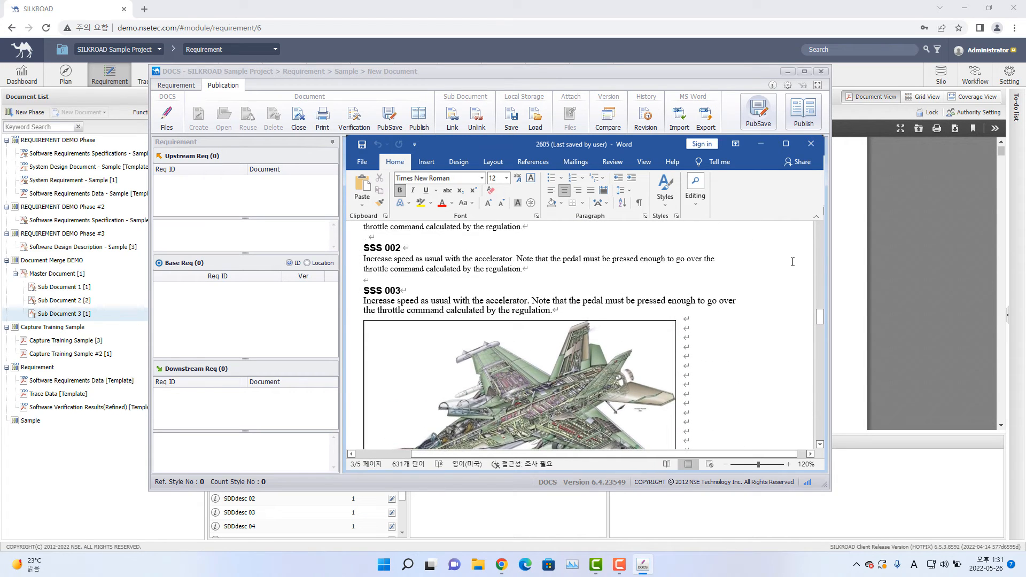
{"action": "double_click", "coordinate": [635, 69]}
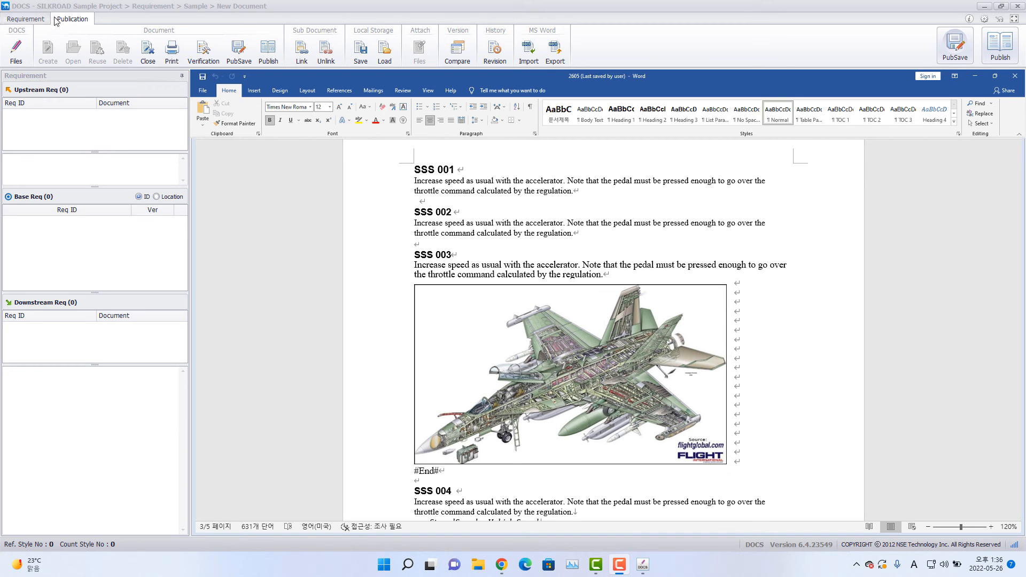
- Try to add a requirement without selecting any document text
{"action": "left_click", "coordinate": [25, 19]}
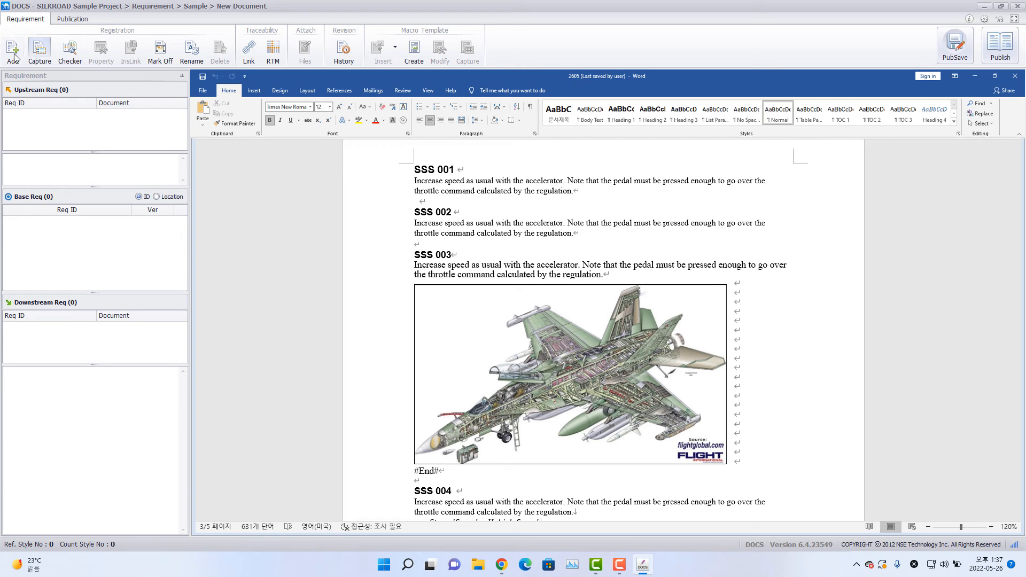
{"action": "left_click", "coordinate": [14, 55]}
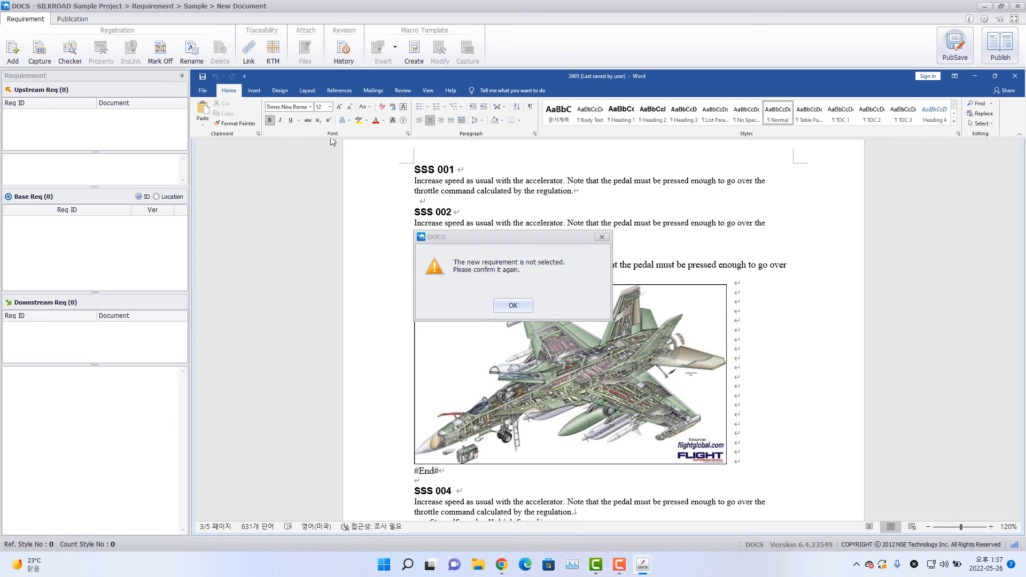
{"action": "left_click", "coordinate": [522, 307]}
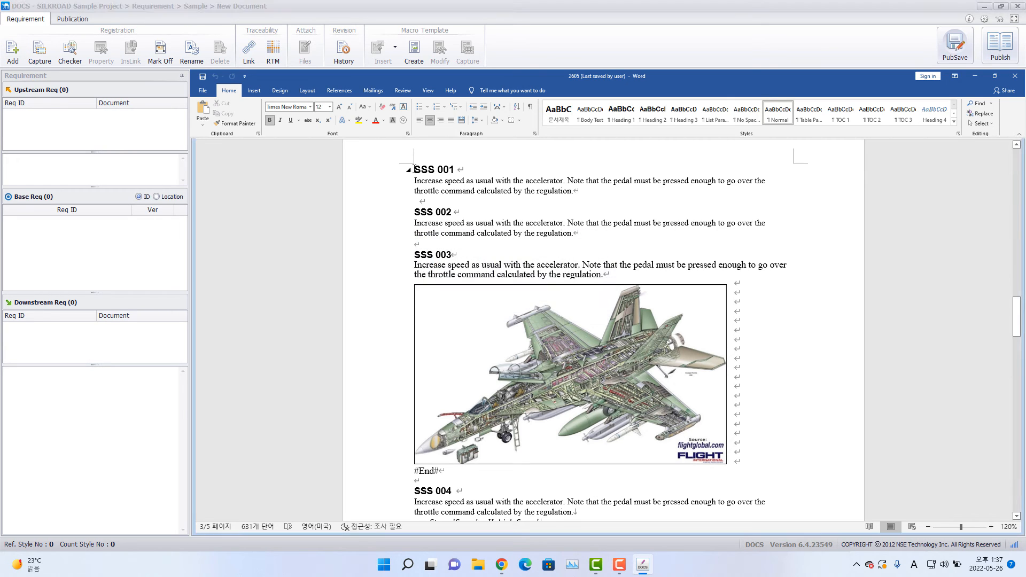
{"action": "left_click_drag", "start_coordinate": [415, 170], "coordinate": [574, 195]}
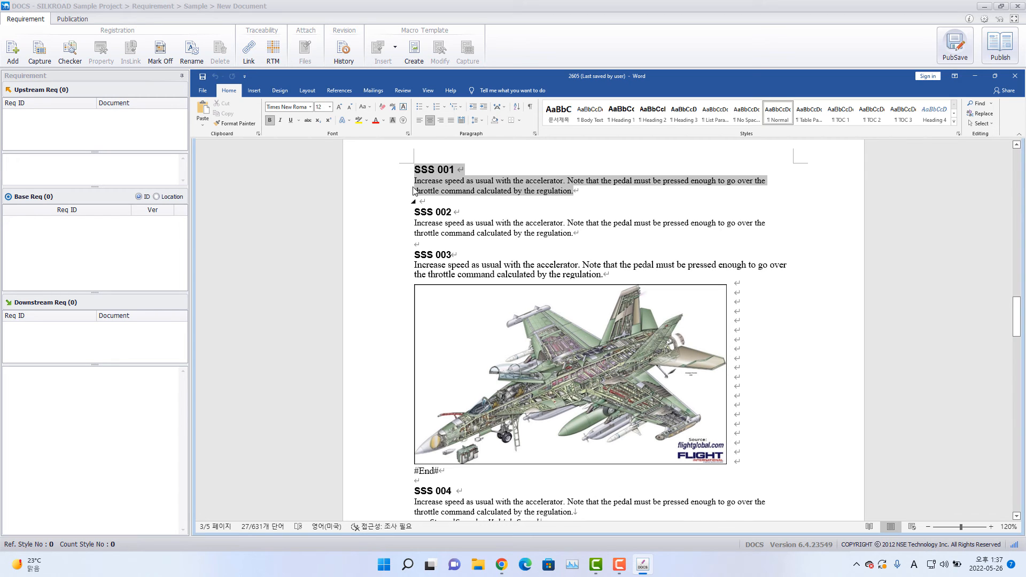
{"action": "left_click", "coordinate": [458, 171]}
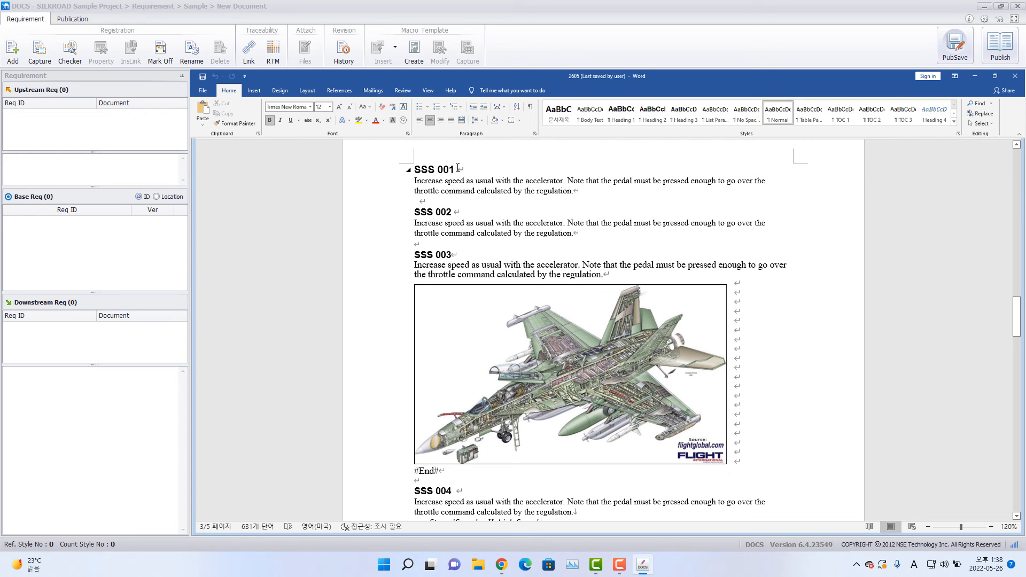
{"action": "triple_click", "coordinate": [458, 170]}
{"action": "left_click", "coordinate": [458, 171]}
{"action": "left_click_drag", "start_coordinate": [438, 185], "coordinate": [582, 192]}
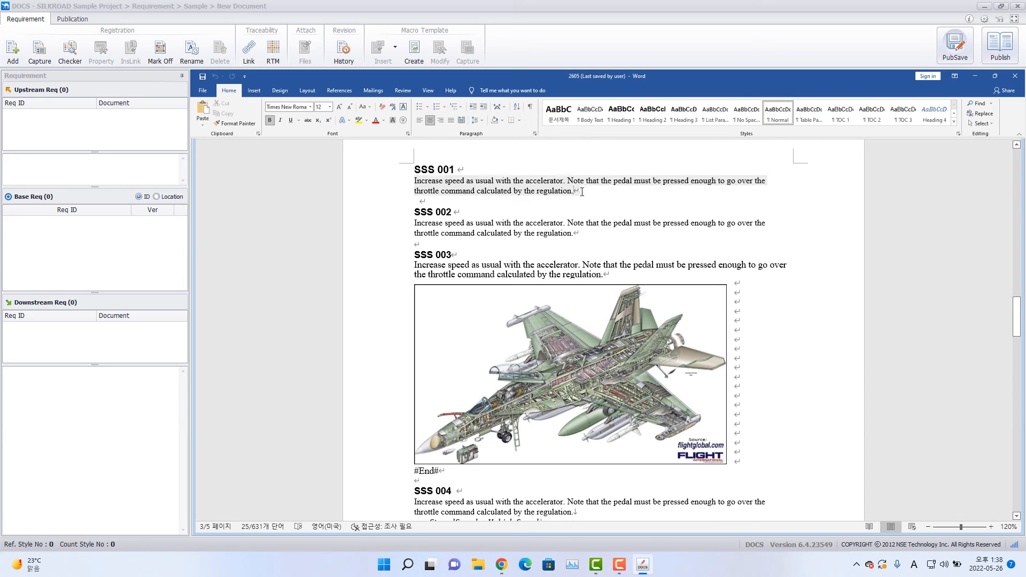
{"action": "left_click", "coordinate": [580, 192]}
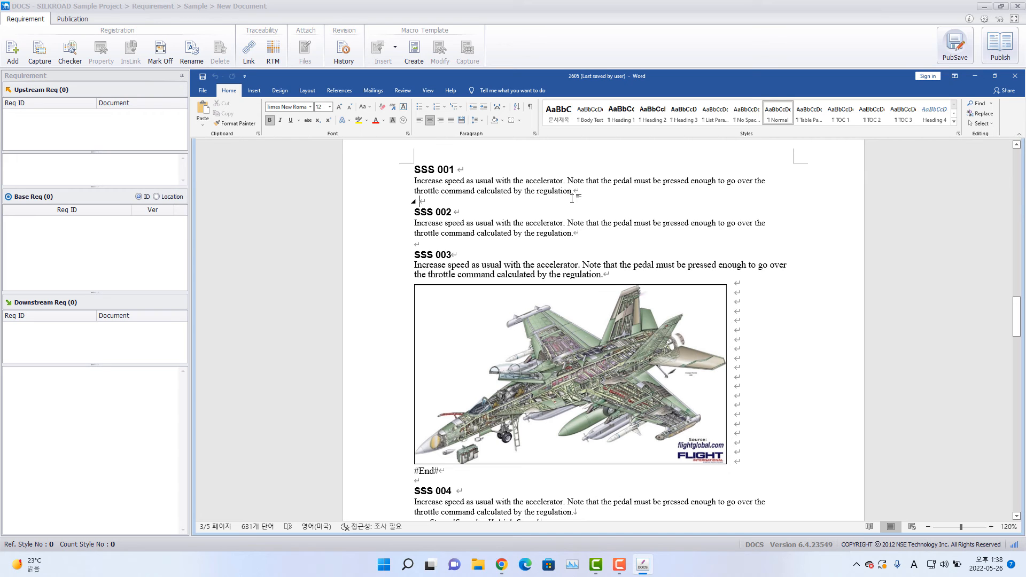
{"action": "left_click_drag", "start_coordinate": [577, 193], "coordinate": [426, 174]}
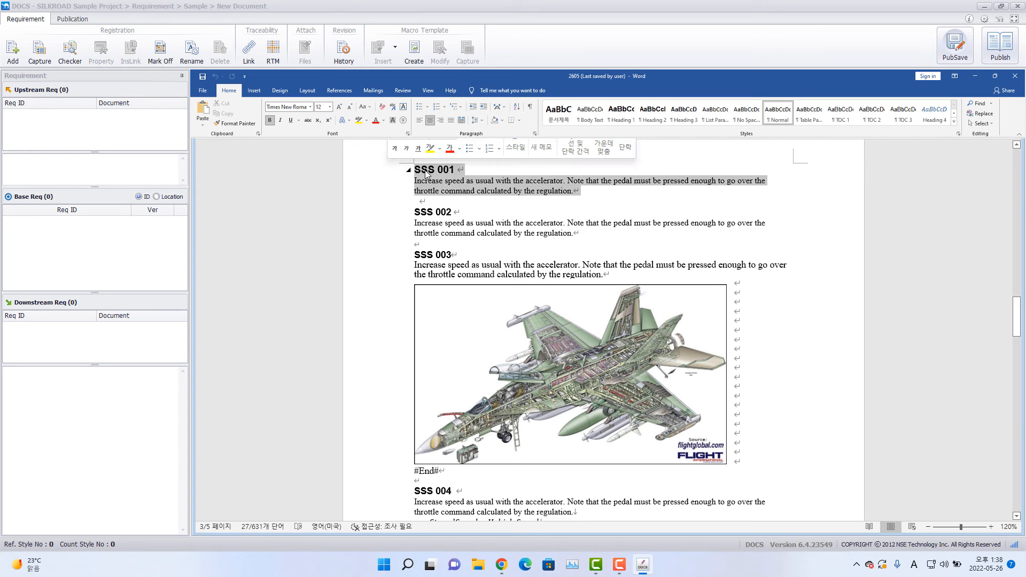
{"action": "left_click", "coordinate": [417, 202]}
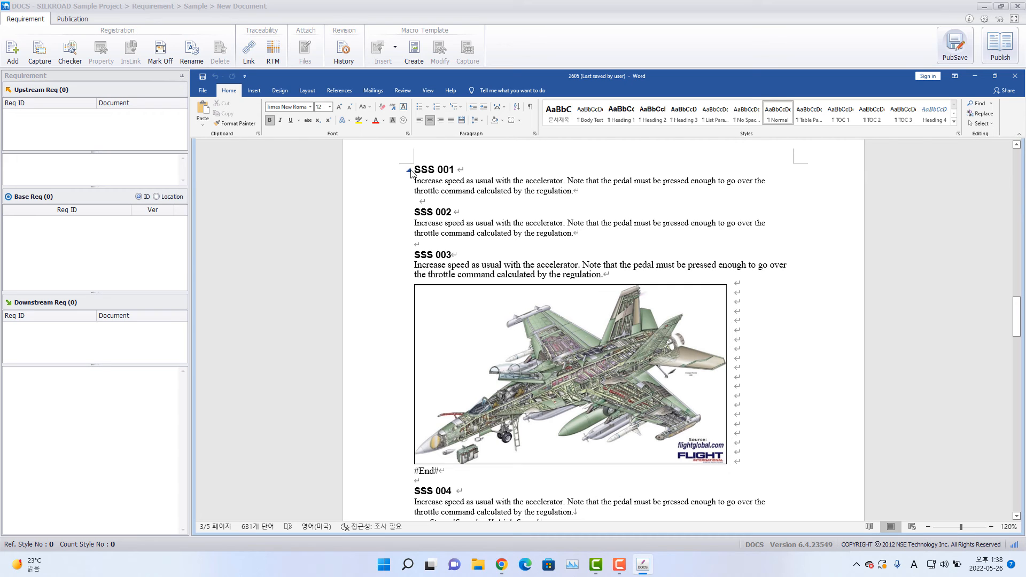
{"action": "left_click_drag", "start_coordinate": [415, 169], "coordinate": [585, 191]}
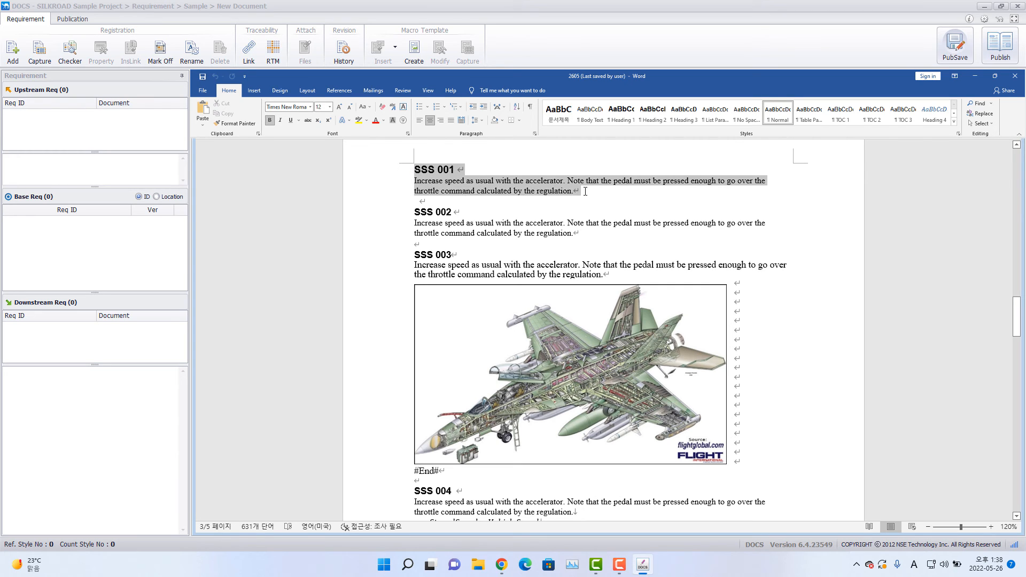
{"action": "left_click", "coordinate": [576, 193]}
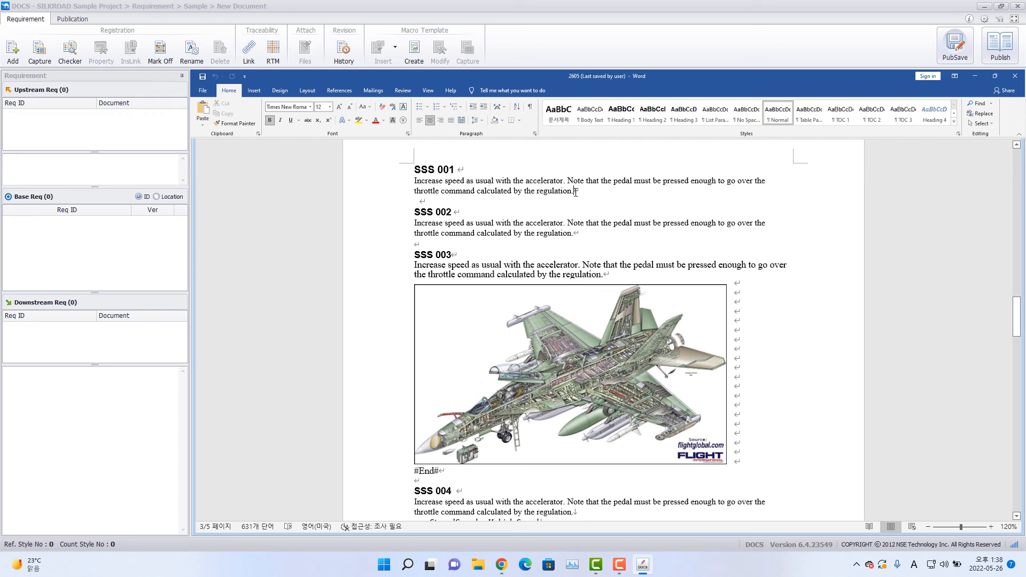
- Start adding a new requirement from the SSS 001 heading and the paragraph below it
{"action": "left_click_drag", "start_coordinate": [566, 192], "coordinate": [409, 170]}
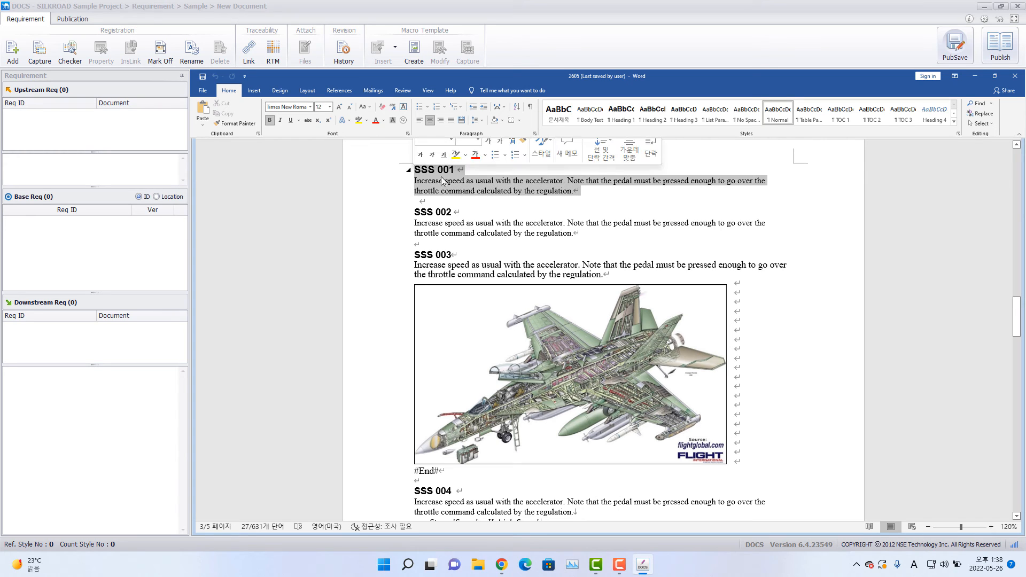
{"action": "left_click", "coordinate": [13, 52]}
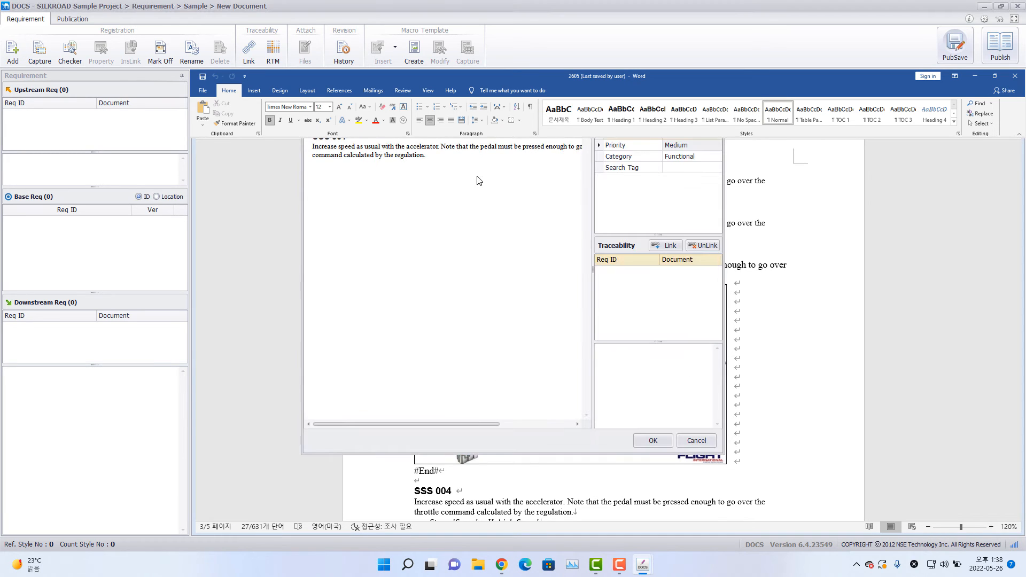
{"action": "left_click_drag", "start_coordinate": [440, 105], "coordinate": [598, 210]}
- Set the new requirement's ID to SSS 001
{"action": "left_click", "coordinate": [636, 225]}
{"action": "double_click", "coordinate": [592, 227]}
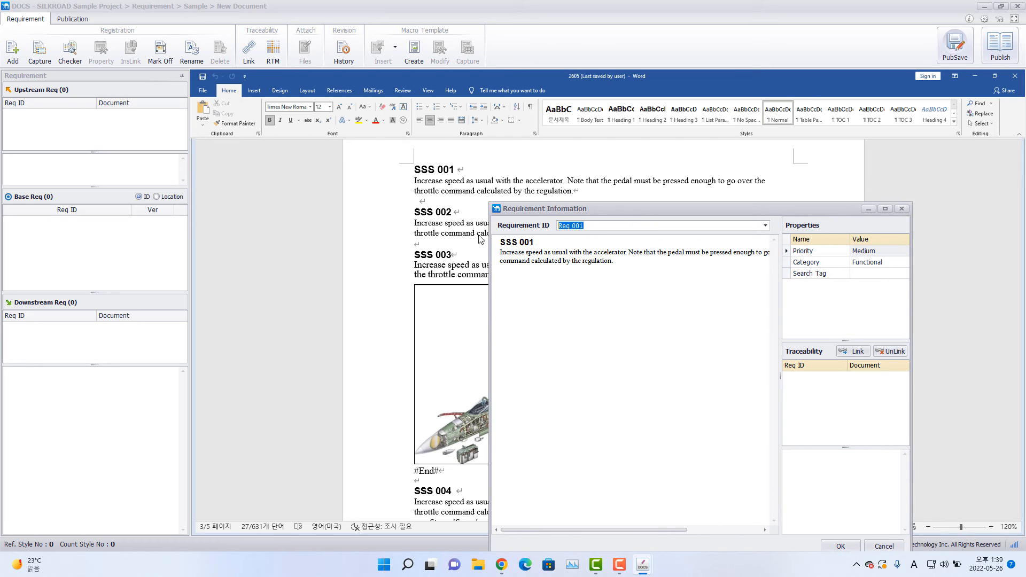
{"action": "left_click", "coordinate": [569, 226]}
{"action": "key", "text": "BackSpace"}
{"action": "key", "text": "BackSpace"}
{"action": "key", "text": "BackSpace"}
{"action": "type", "text": "SSS"}
{"action": "left_click_drag", "start_coordinate": [590, 225], "coordinate": [557, 226]}
{"action": "left_click", "coordinate": [570, 225]}
{"action": "left_click_drag", "start_coordinate": [730, 211], "coordinate": [733, 149]}
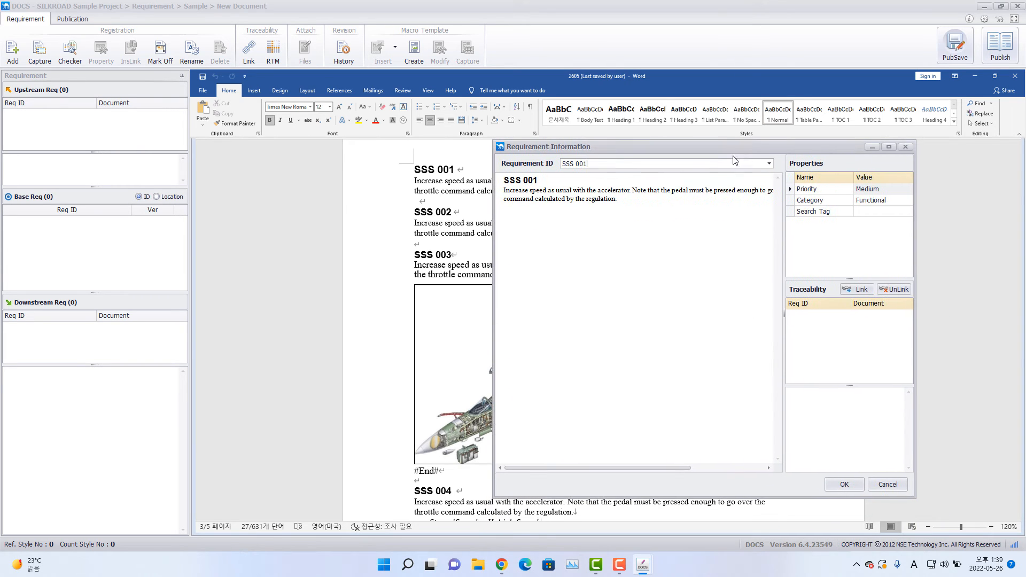
{"action": "left_click", "coordinate": [769, 163]}
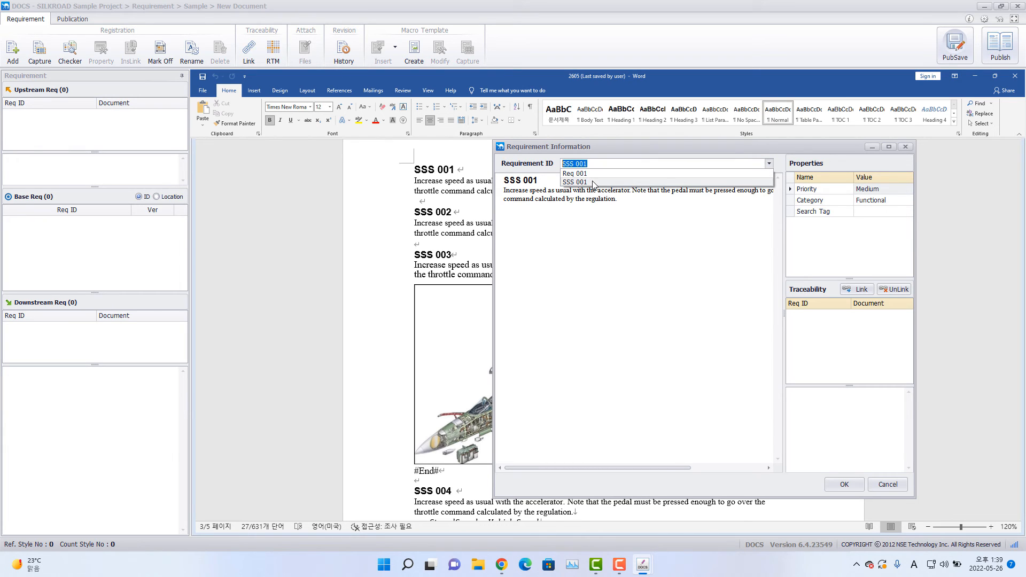
{"action": "left_click", "coordinate": [607, 207]}
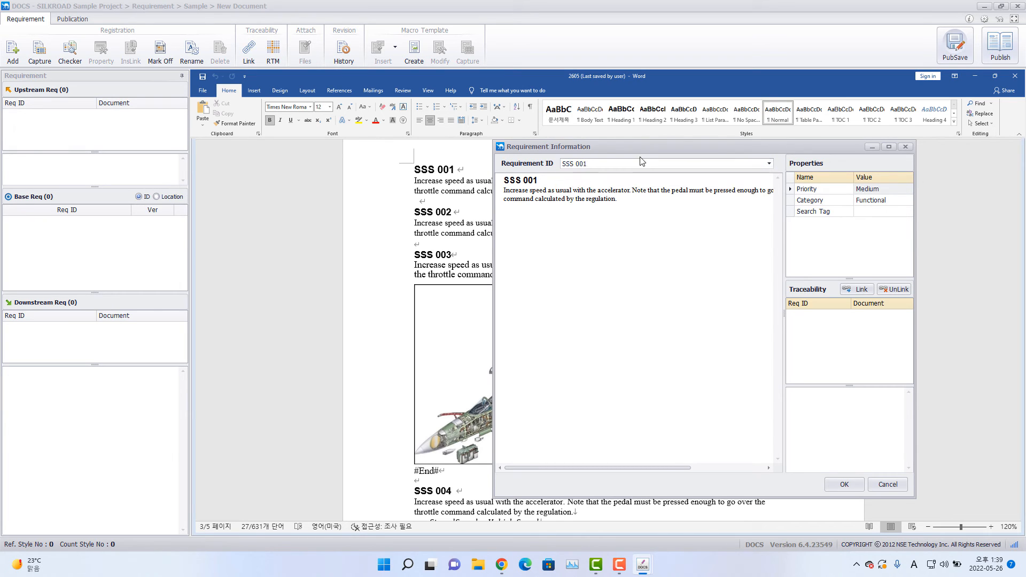
- Link the requirement to SDDdesc 01 through SDDdesc 04 from the Software Design Description in REQUIREMENT DEMO Phase #3 and register it
{"action": "left_click_drag", "start_coordinate": [639, 149], "coordinate": [617, 208]}
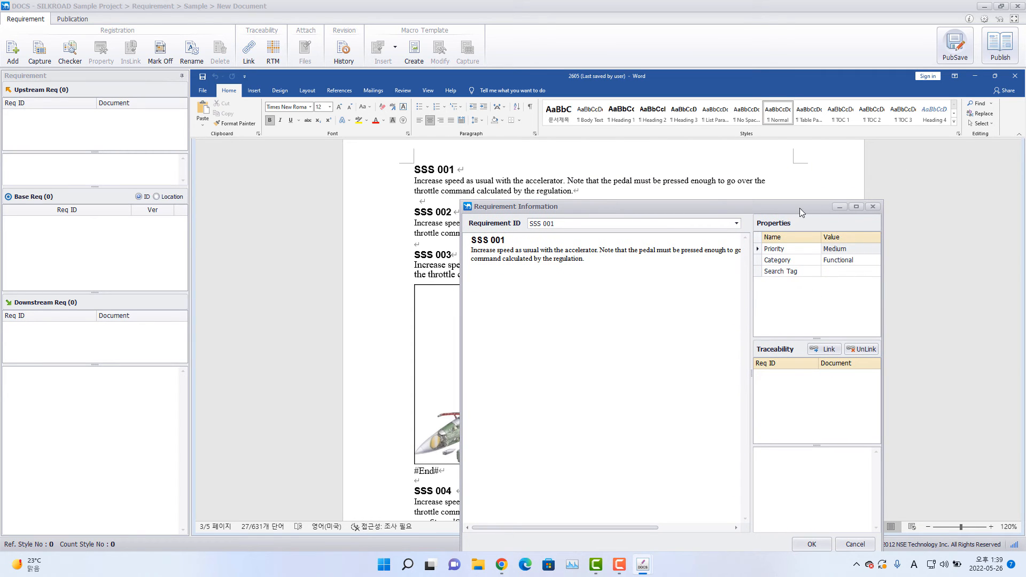
{"action": "left_click_drag", "start_coordinate": [799, 208], "coordinate": [812, 154]}
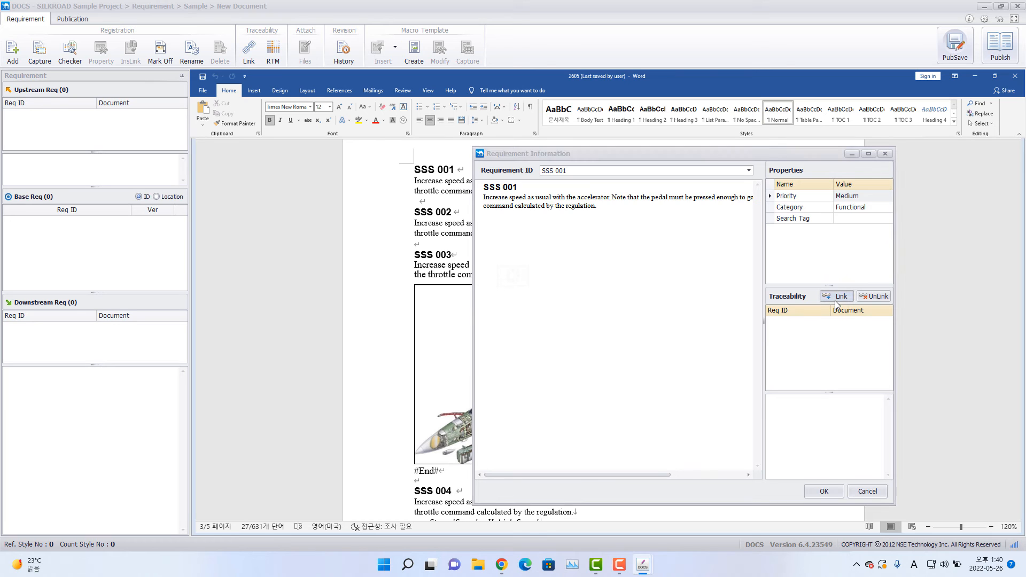
{"action": "left_click", "coordinate": [837, 298]}
{"action": "left_click_drag", "start_coordinate": [631, 168], "coordinate": [473, 229]}
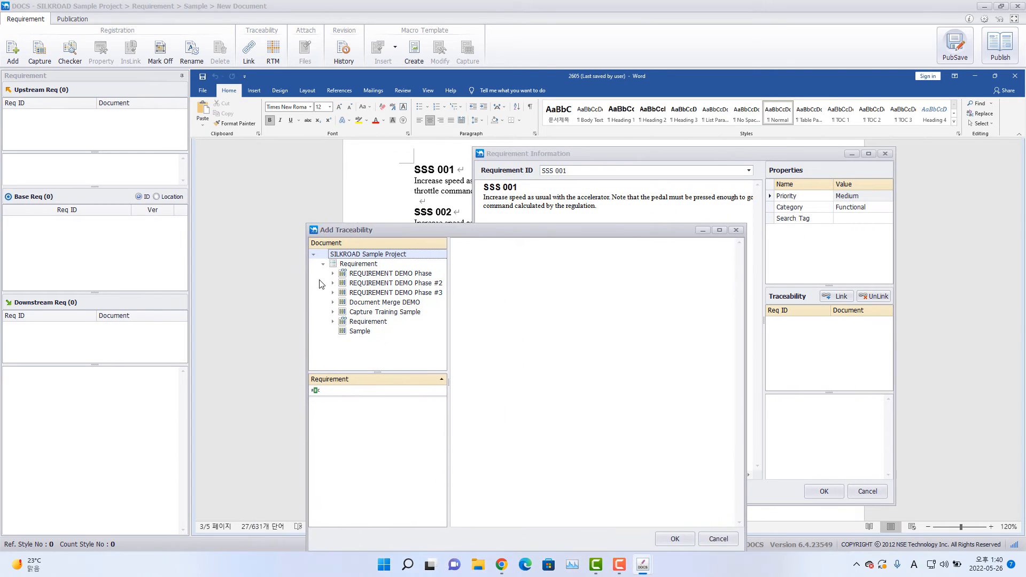
{"action": "double_click", "coordinate": [355, 292]}
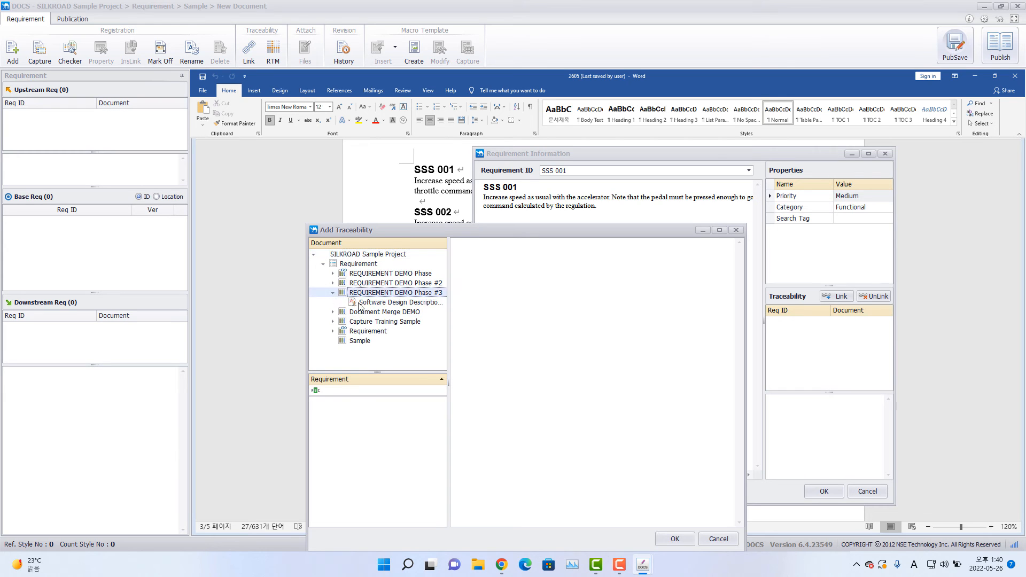
{"action": "left_click", "coordinate": [362, 303]}
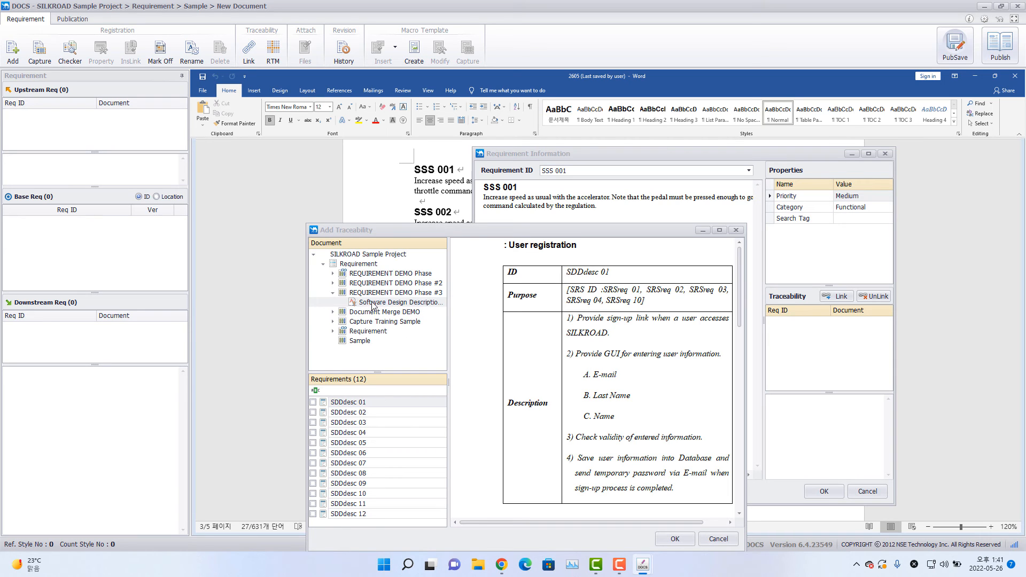
{"action": "left_click", "coordinate": [314, 402]}
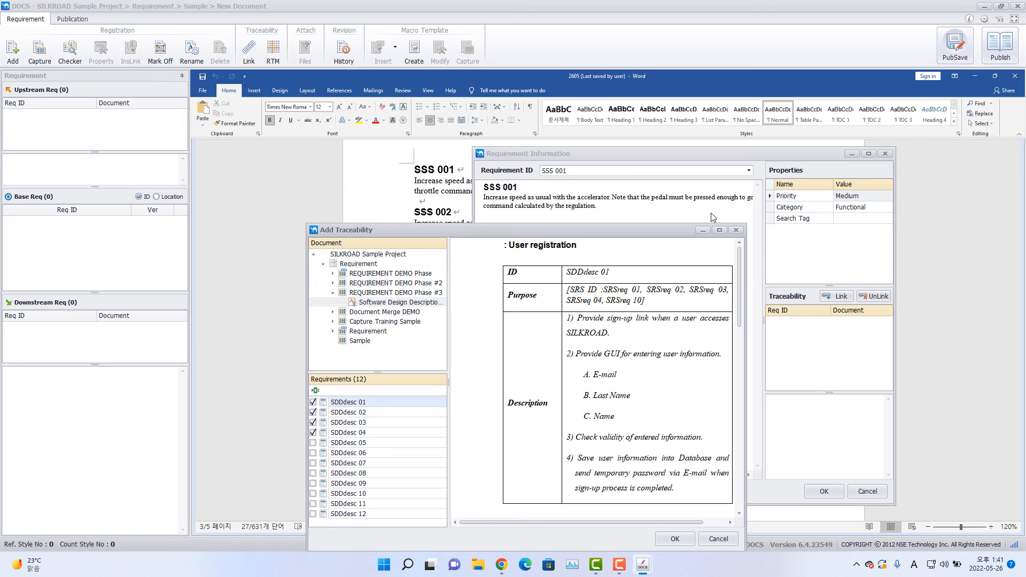
{"action": "left_click", "coordinate": [675, 539]}
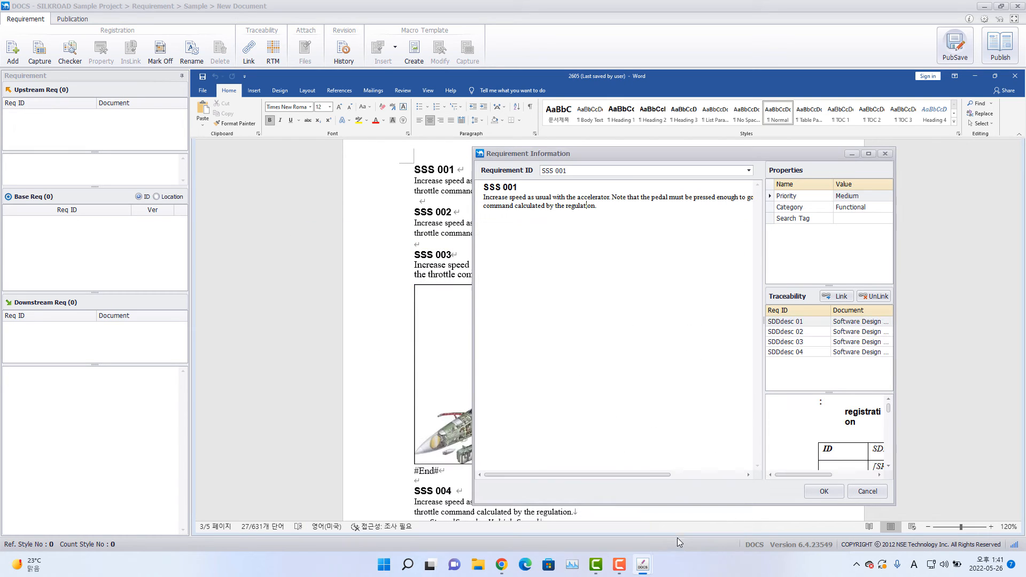
{"action": "left_click", "coordinate": [832, 492]}
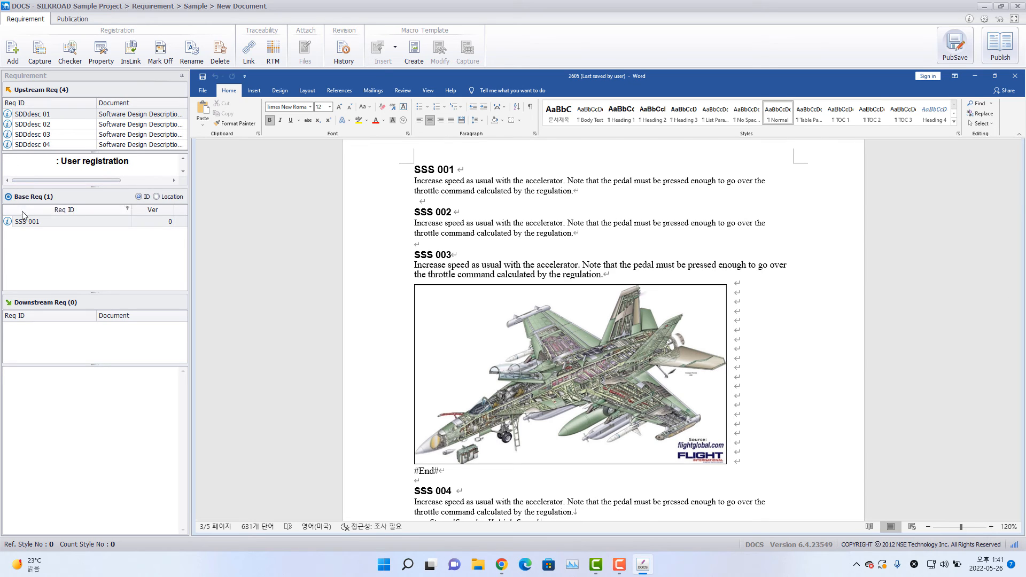
- Examine the SSS 001 passage in the document and preview its linked upstream requirements SDDdesc 01 through SDDdesc 04
{"action": "left_click", "coordinate": [412, 171]}
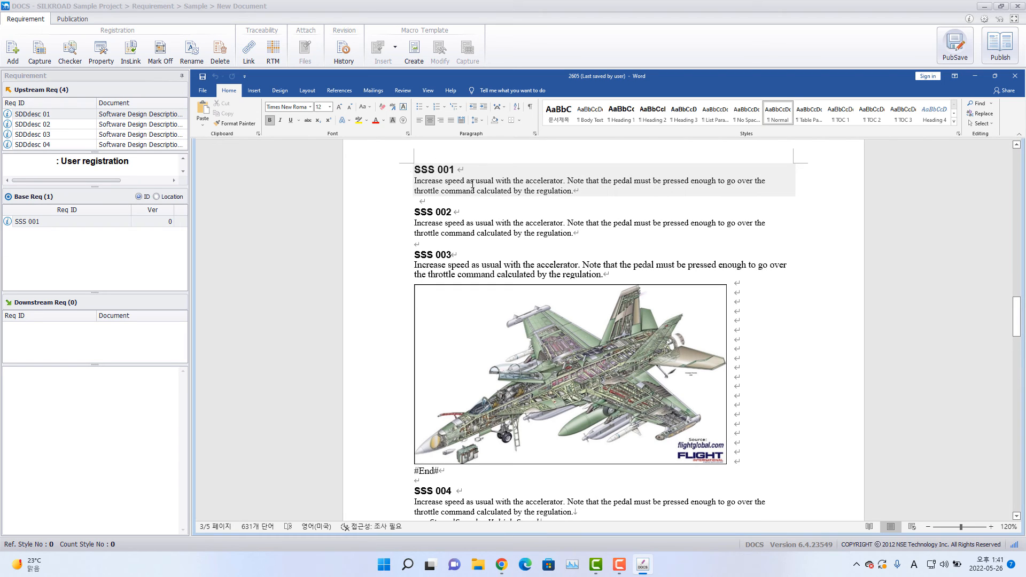
{"action": "left_click", "coordinate": [29, 116]}
{"action": "left_click", "coordinate": [28, 125]}
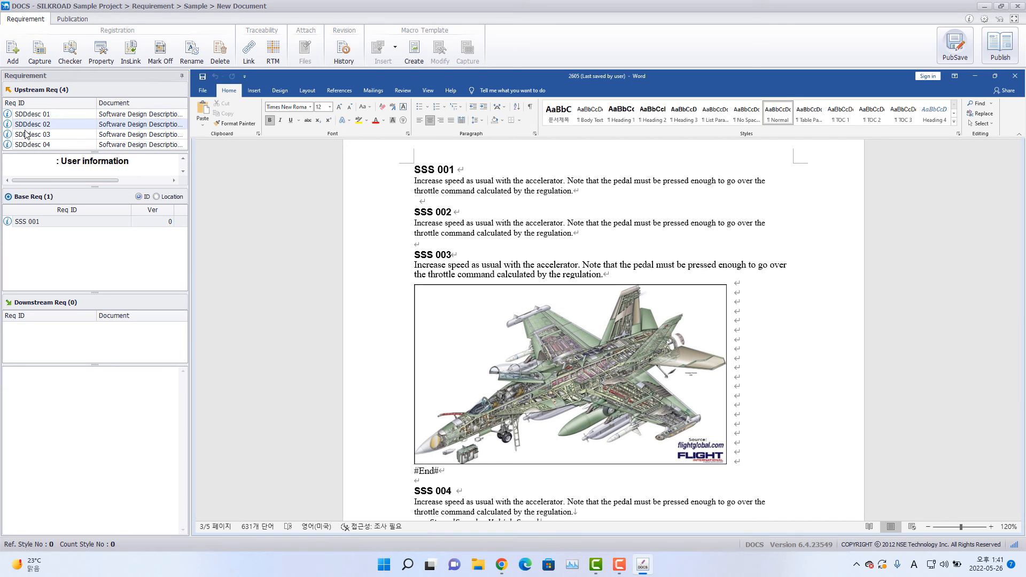
{"action": "left_click", "coordinate": [27, 135]}
{"action": "left_click", "coordinate": [27, 145]}
{"action": "left_click", "coordinate": [33, 114]}
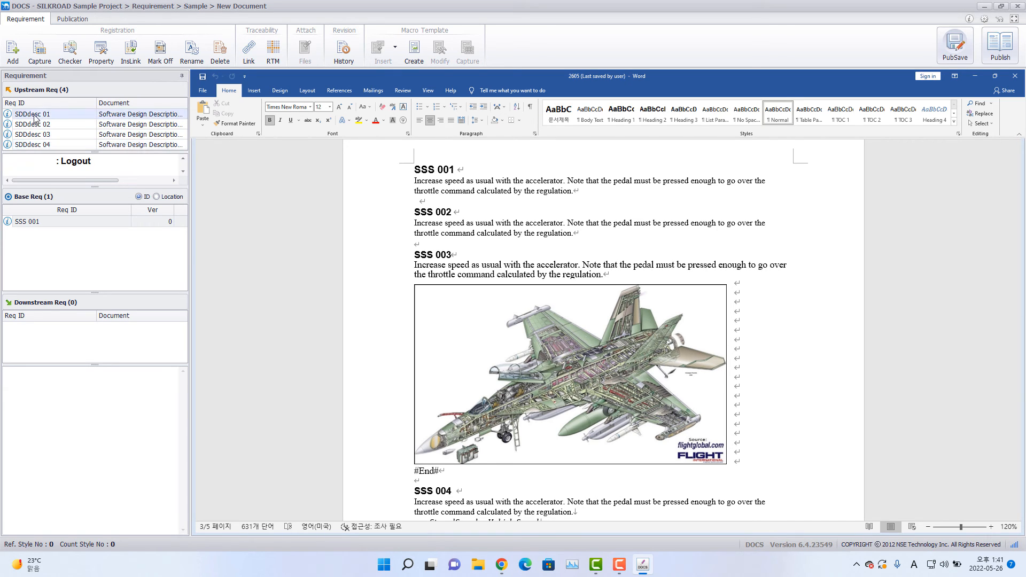
{"action": "left_click", "coordinate": [33, 125]}
{"action": "left_click", "coordinate": [35, 135]}
{"action": "left_click", "coordinate": [34, 145]}
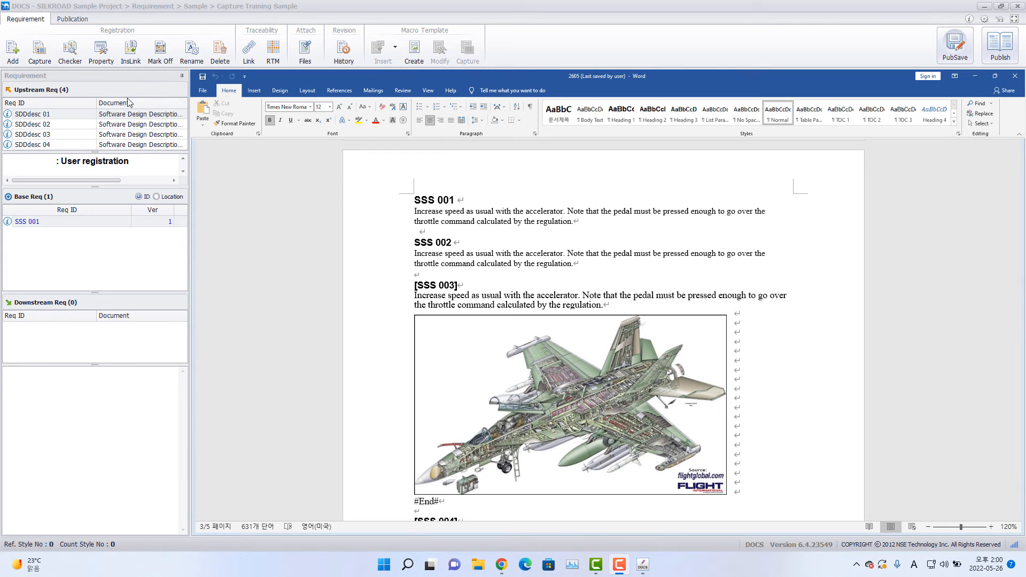
- Scan the document for requirements to capture, using tag type Req and start tag SSS
{"action": "left_click", "coordinate": [39, 51]}
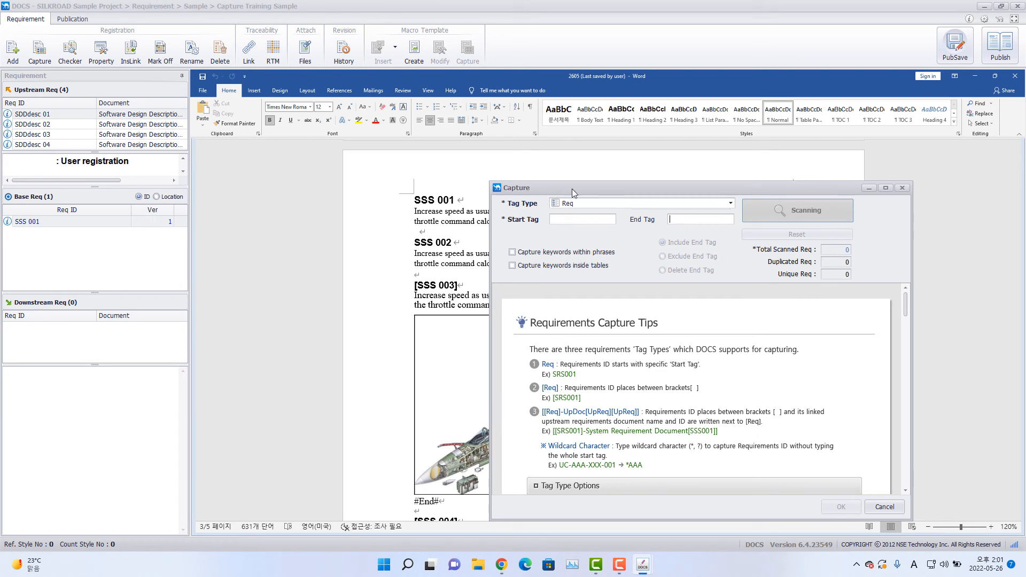
{"action": "left_click_drag", "start_coordinate": [559, 189], "coordinate": [660, 190]}
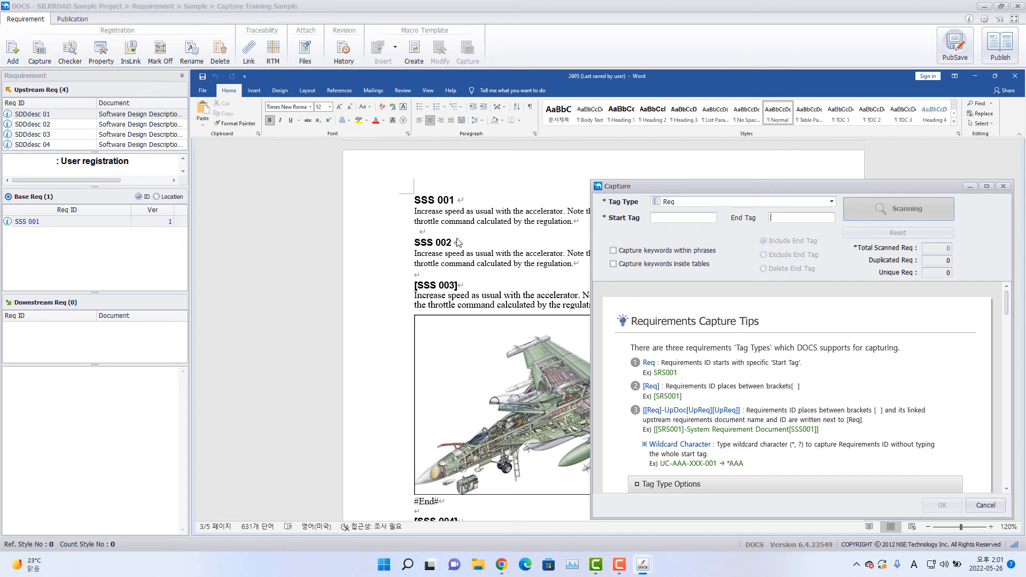
{"action": "left_click", "coordinate": [678, 203]}
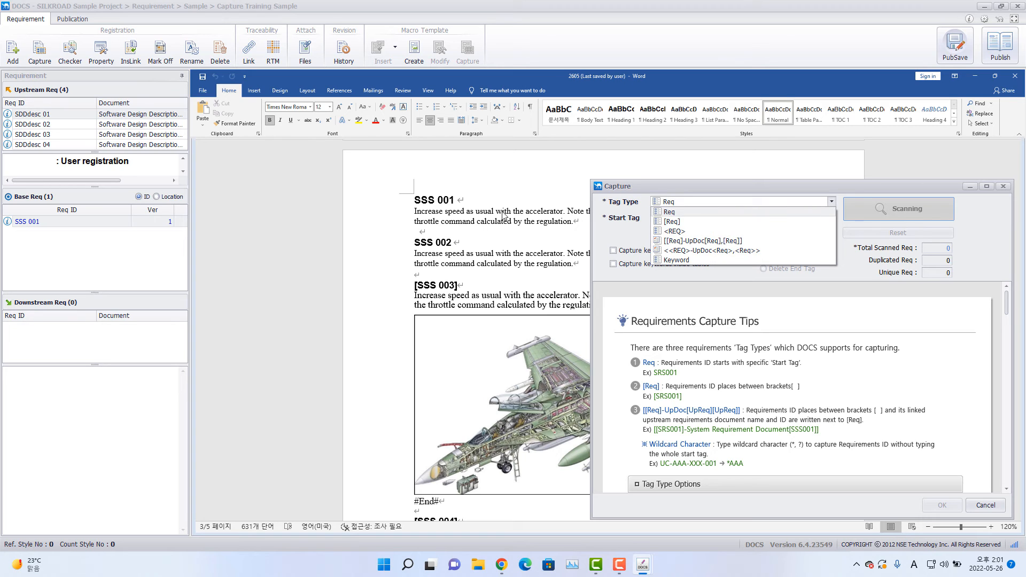
{"action": "left_click", "coordinate": [688, 213]}
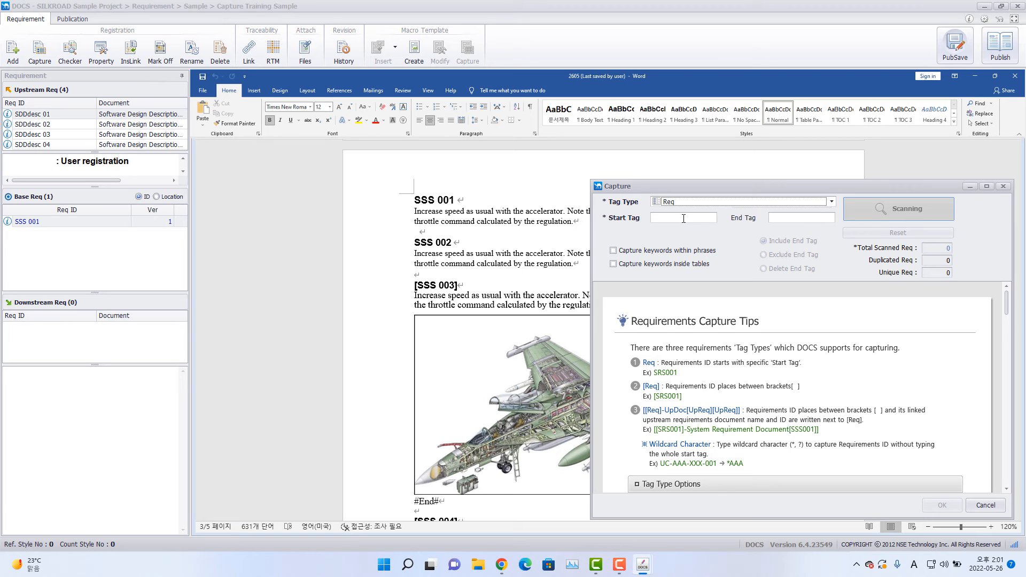
{"action": "left_click", "coordinate": [662, 219]}
{"action": "type", "text": "SSS"}
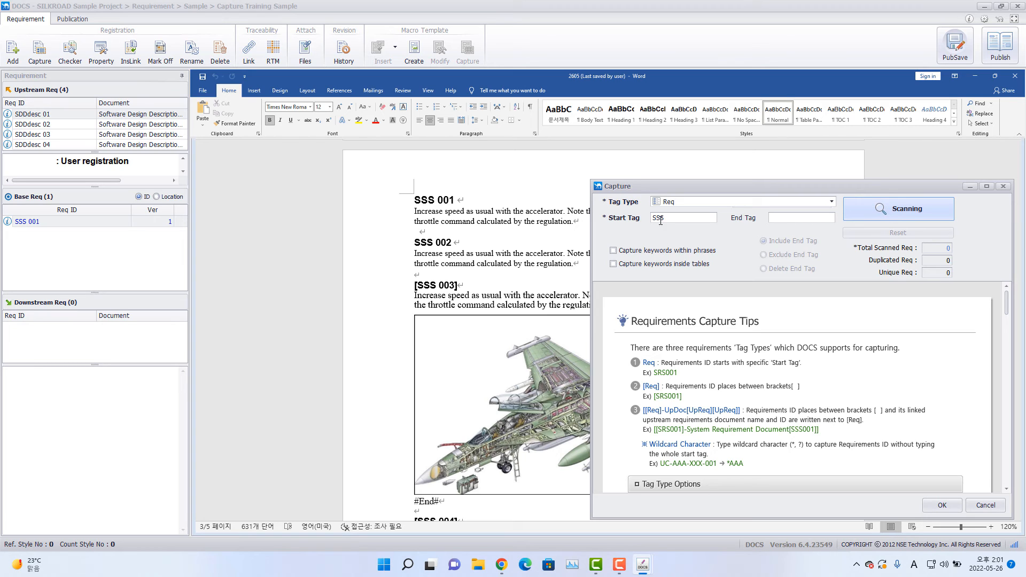
{"action": "left_click", "coordinate": [903, 214]}
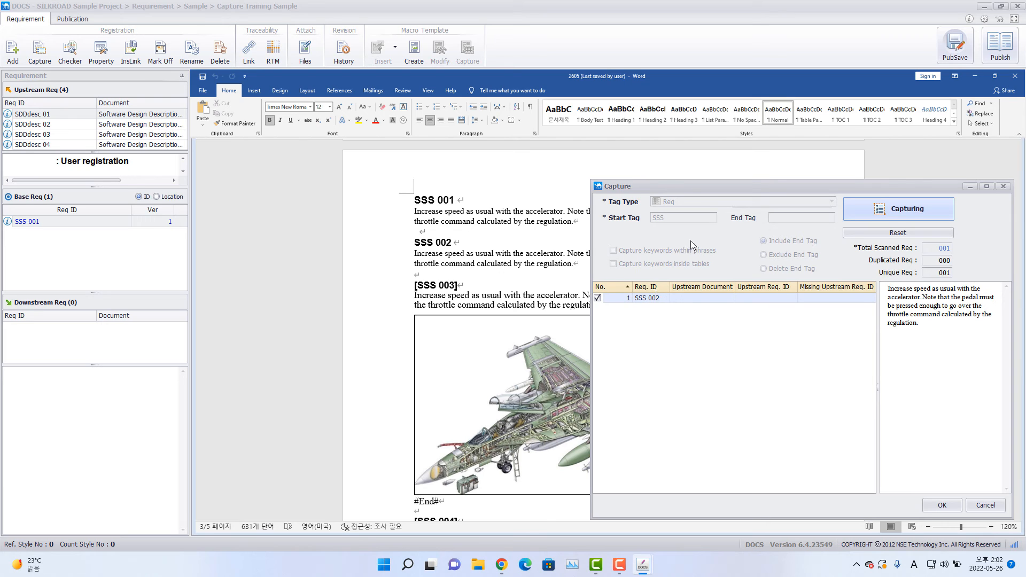
- Capture the scanned requirement SSS 002 into the base requirements
{"action": "left_click_drag", "start_coordinate": [688, 189], "coordinate": [660, 187]}
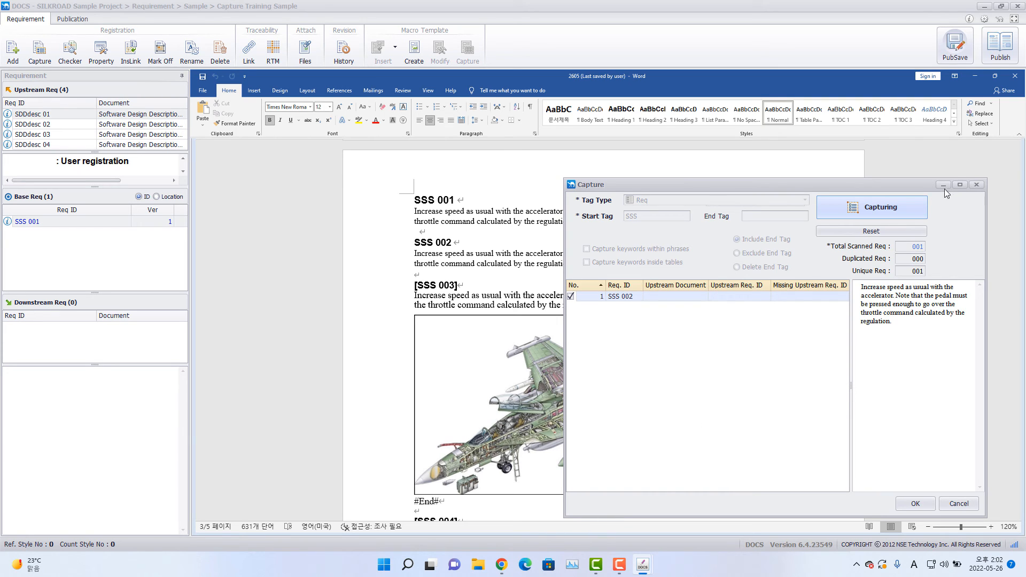
{"action": "left_click", "coordinate": [905, 218]}
{"action": "left_click", "coordinate": [883, 218]}
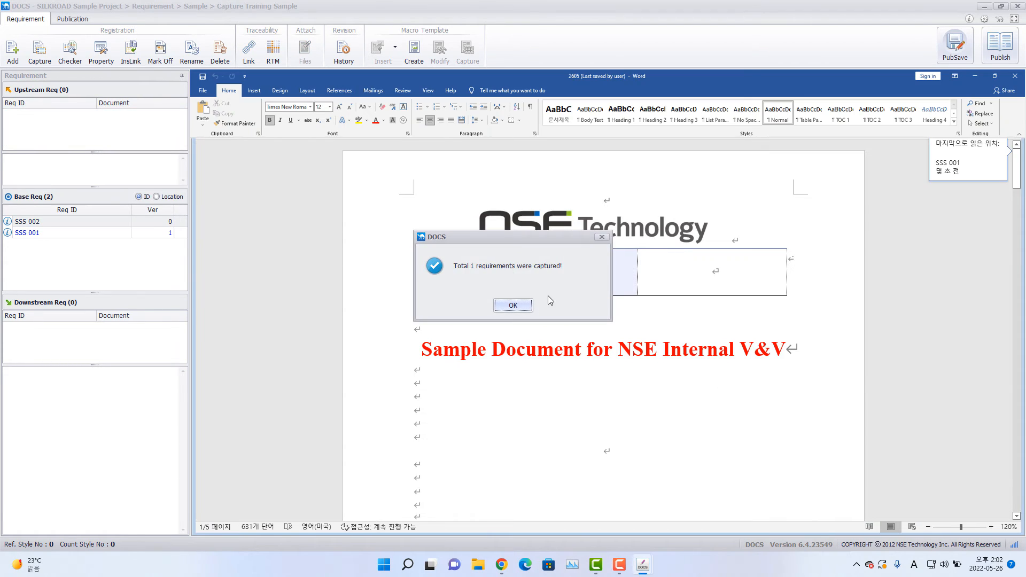
{"action": "left_click", "coordinate": [517, 305]}
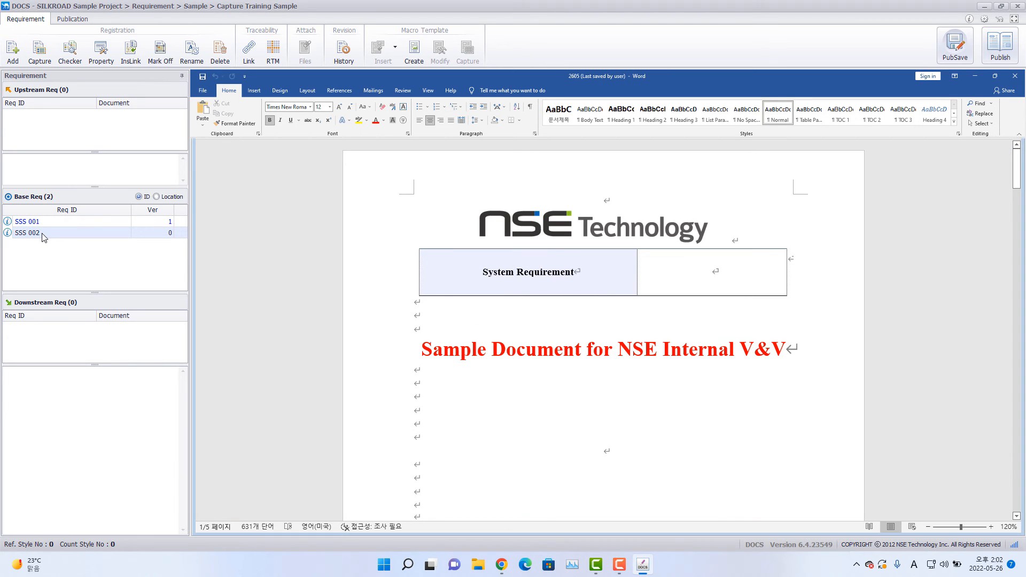
- Locate the captured requirement SSS 002 in the document from the base requirements
{"action": "scroll", "coordinate": [695, 262], "scroll_direction": "down", "scroll_amount": 10}
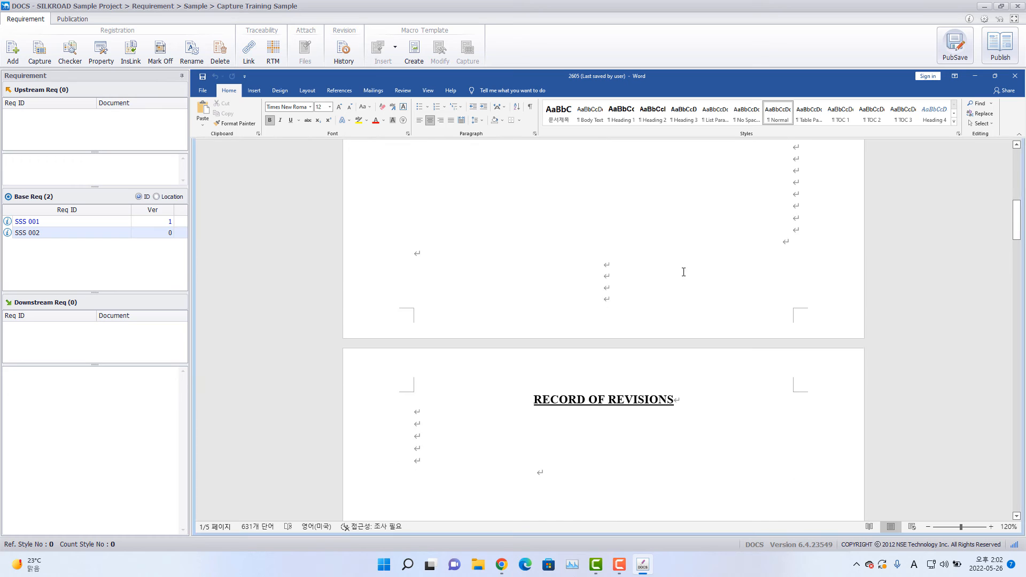
{"action": "scroll", "coordinate": [519, 289], "scroll_direction": "up", "scroll_amount": 10}
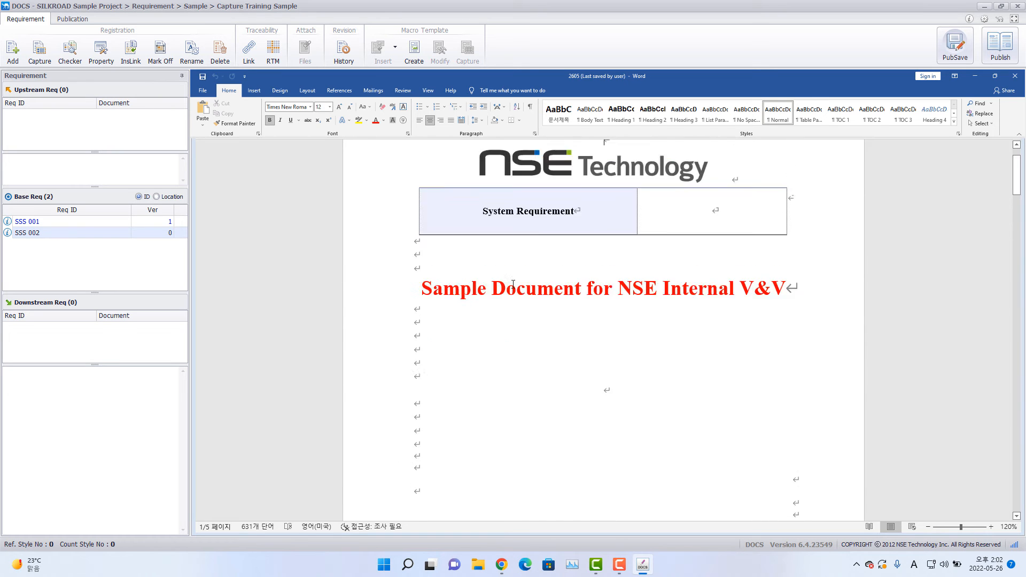
{"action": "scroll", "coordinate": [513, 284], "scroll_direction": "up", "scroll_amount": 2}
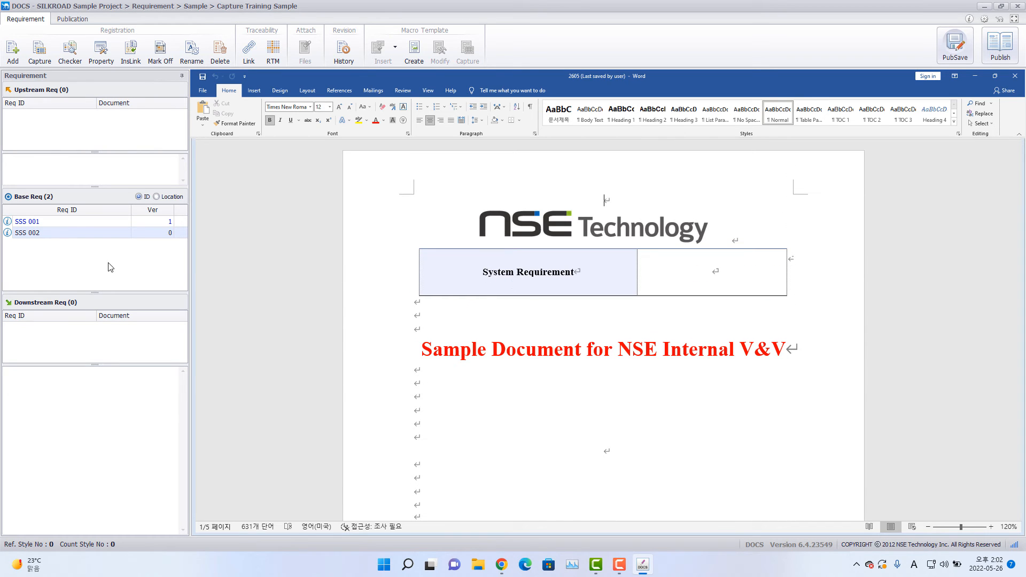
{"action": "left_click", "coordinate": [58, 235]}
{"action": "scroll", "coordinate": [503, 336], "scroll_direction": "down", "scroll_amount": 3}
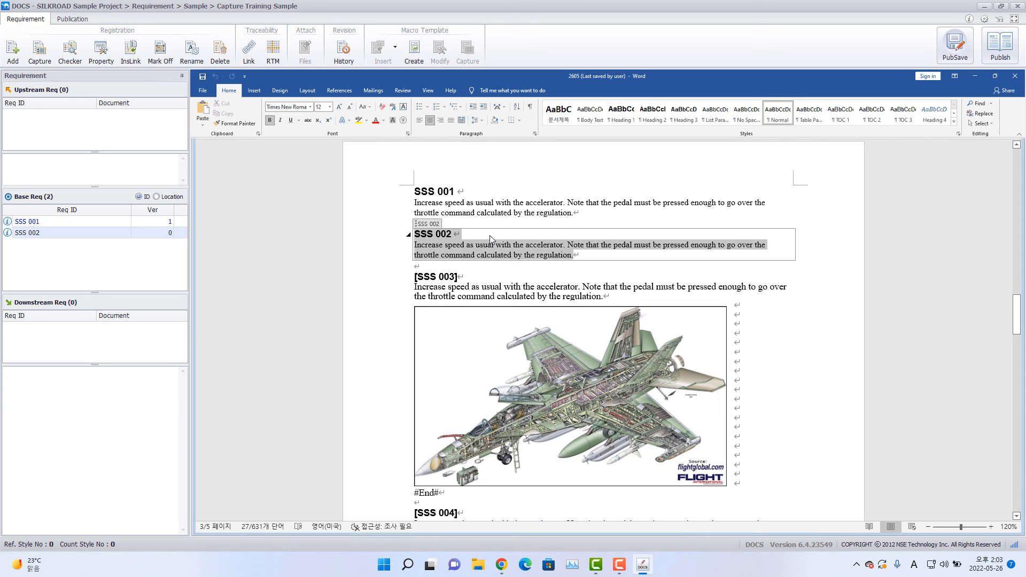
- Examine the bracketed requirement passages SSS 003, SSS 004 and SSS 005, including their picture, formulas and table
{"action": "scroll", "coordinate": [423, 256], "scroll_direction": "down", "scroll_amount": 1}
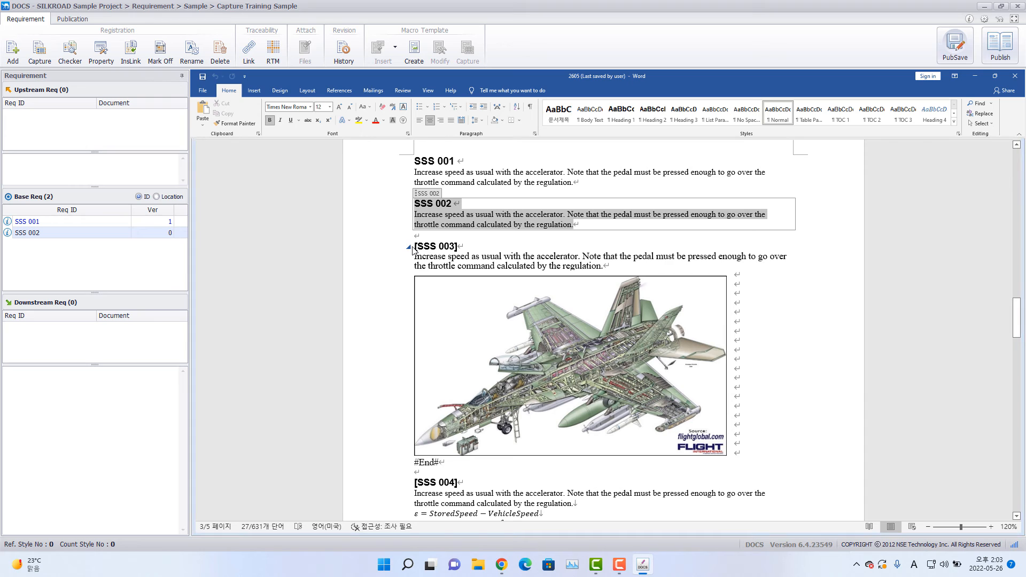
{"action": "scroll", "coordinate": [416, 248], "scroll_direction": "down", "scroll_amount": 1}
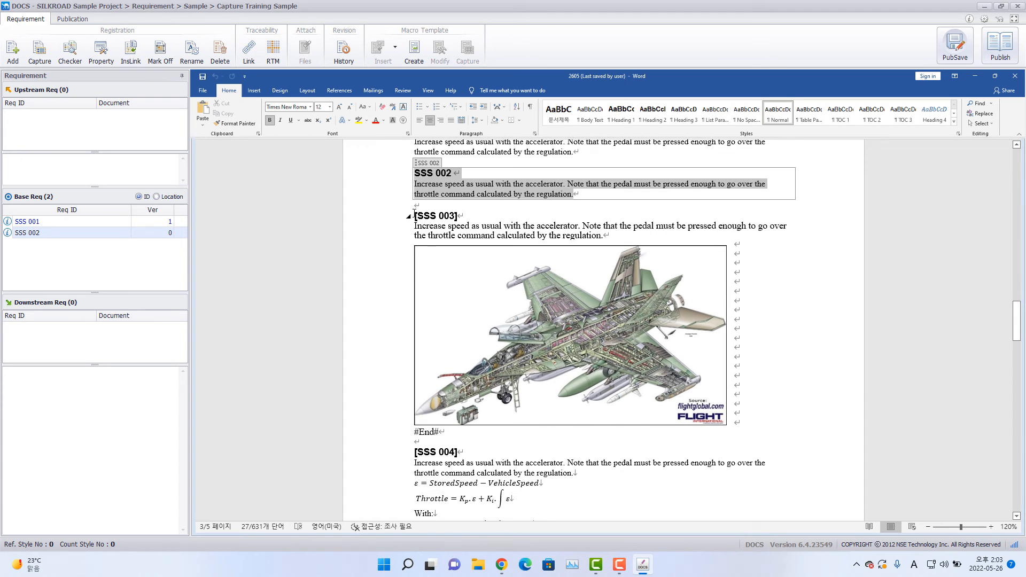
{"action": "scroll", "coordinate": [427, 219], "scroll_direction": "down", "scroll_amount": 2}
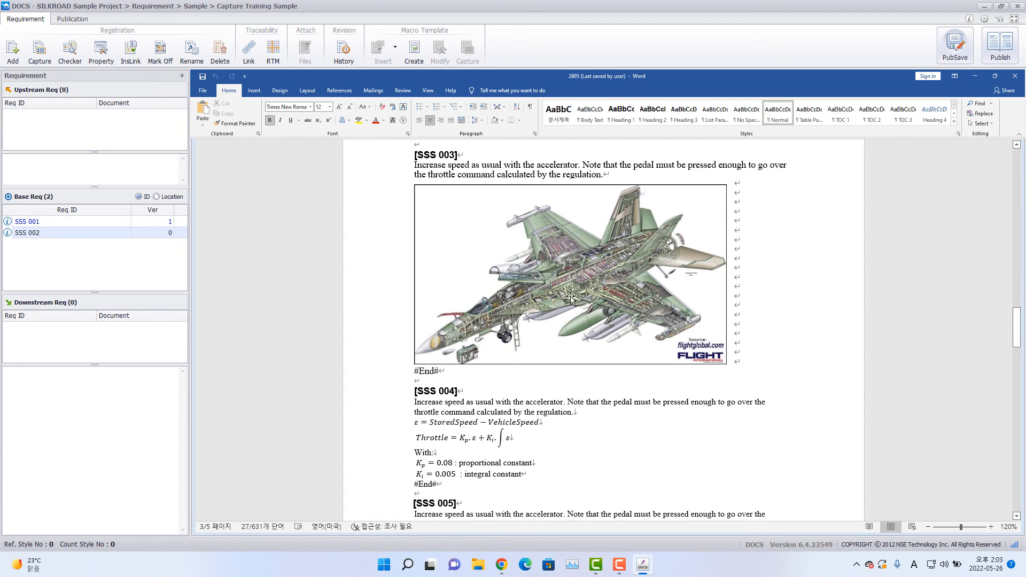
{"action": "scroll", "coordinate": [588, 284], "scroll_direction": "down", "scroll_amount": 3}
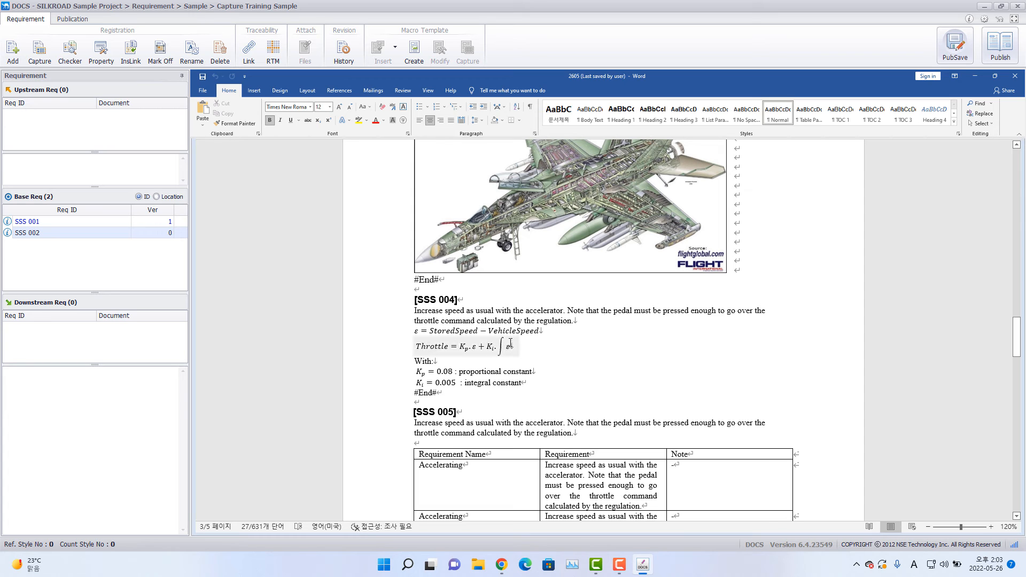
{"action": "scroll", "coordinate": [503, 366], "scroll_direction": "down", "scroll_amount": 3}
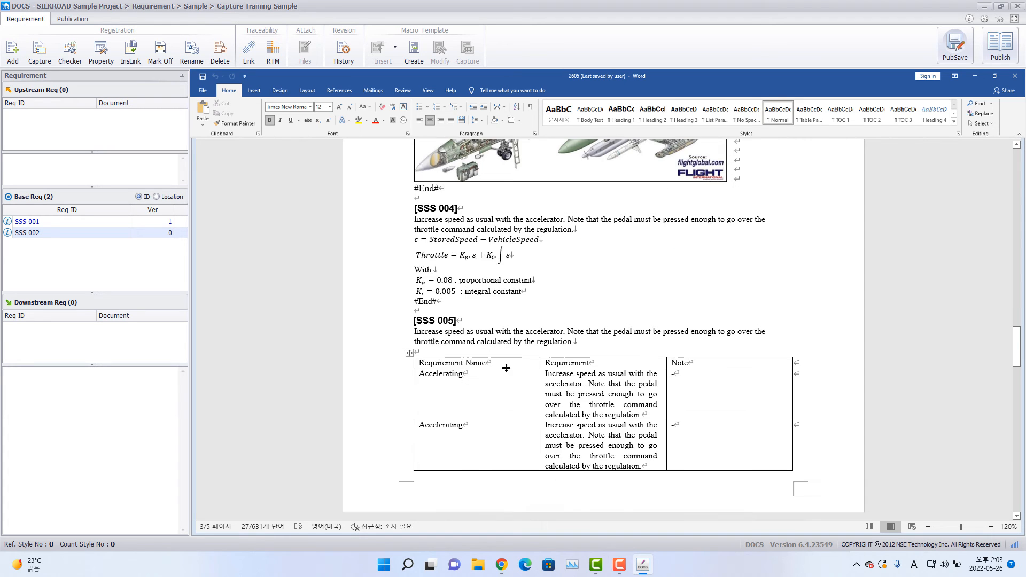
{"action": "scroll", "coordinate": [517, 368], "scroll_direction": "down", "scroll_amount": 3}
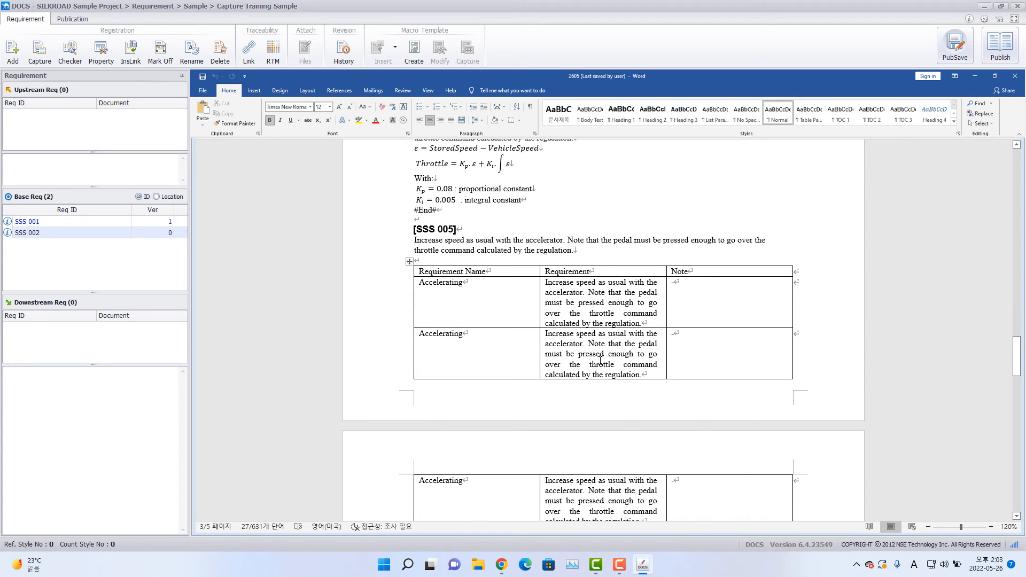
{"action": "scroll", "coordinate": [600, 360], "scroll_direction": "up", "scroll_amount": 4}
{"action": "scroll", "coordinate": [600, 359], "scroll_direction": "down", "scroll_amount": 1}
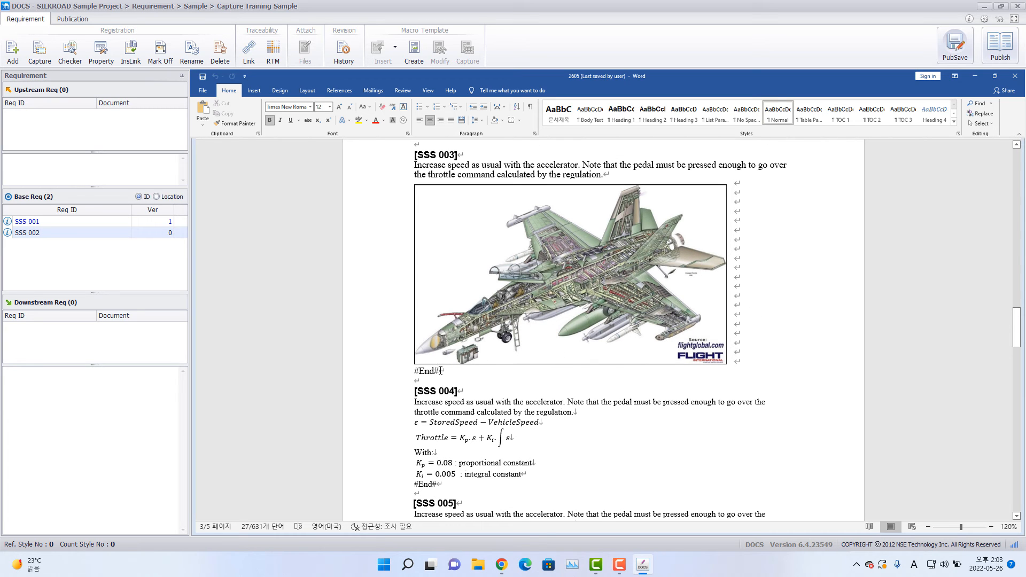
- Inspect the #End# markers that close the bracketed requirements SSS 003 through SSS 005
{"action": "left_click_drag", "start_coordinate": [443, 371], "coordinate": [413, 393]}
{"action": "scroll", "coordinate": [477, 379], "scroll_direction": "down", "scroll_amount": 2}
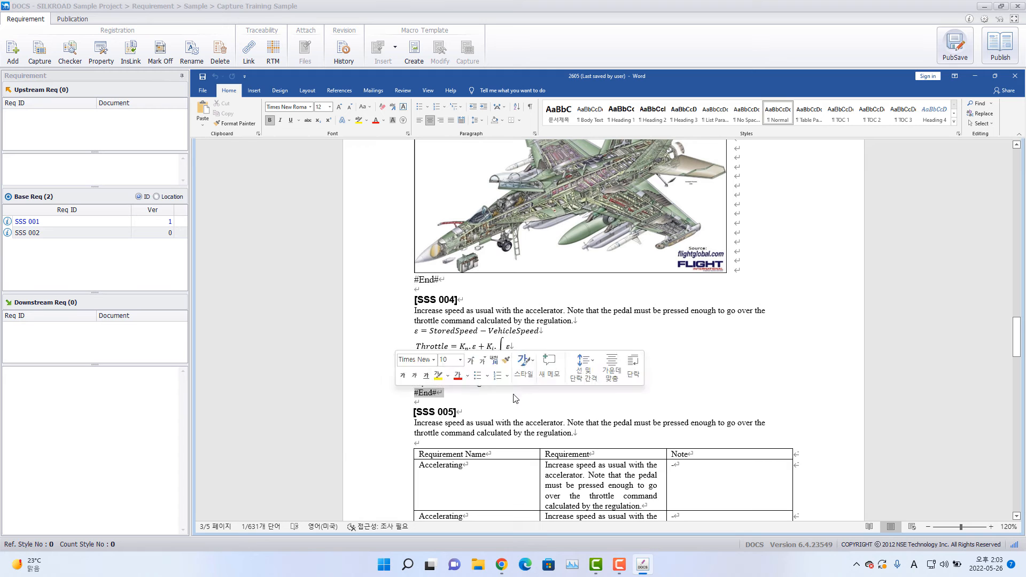
{"action": "scroll", "coordinate": [487, 386], "scroll_direction": "down", "scroll_amount": 3}
{"action": "scroll", "coordinate": [460, 284], "scroll_direction": "down", "scroll_amount": 3}
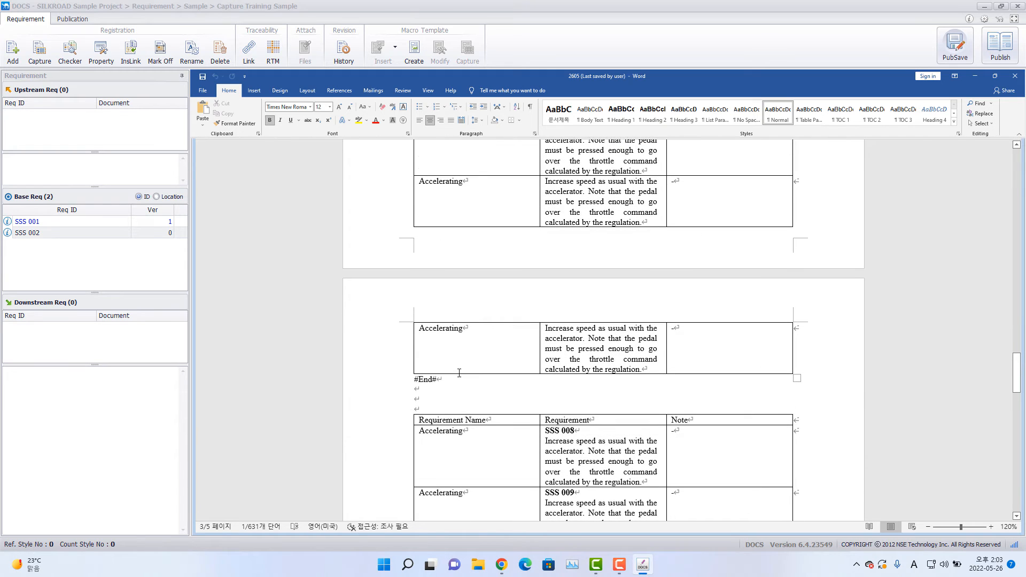
{"action": "left_click_drag", "start_coordinate": [427, 382], "coordinate": [409, 385]}
{"action": "scroll", "coordinate": [470, 384], "scroll_direction": "up", "scroll_amount": 8}
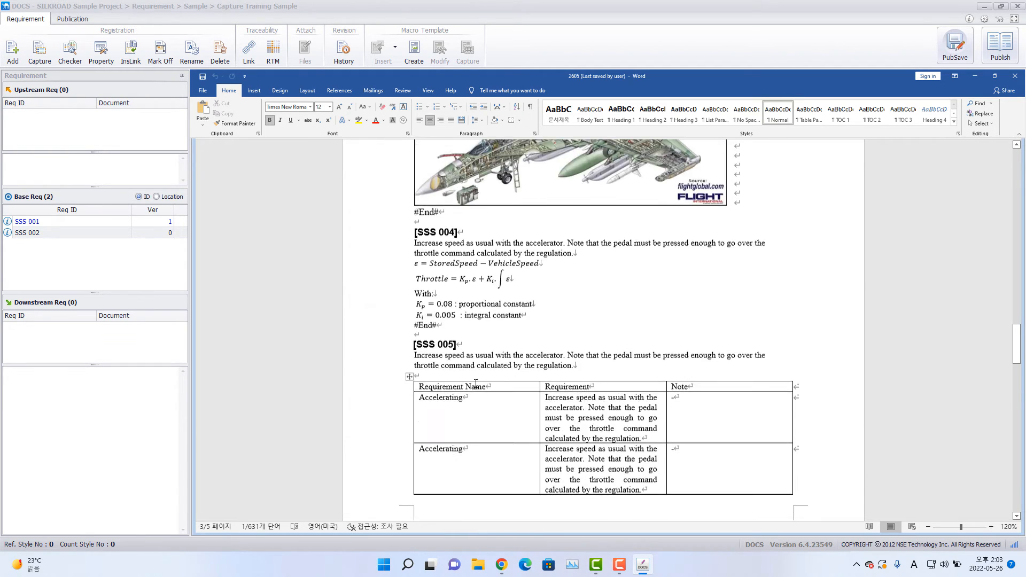
{"action": "scroll", "coordinate": [477, 383], "scroll_direction": "up", "scroll_amount": 1}
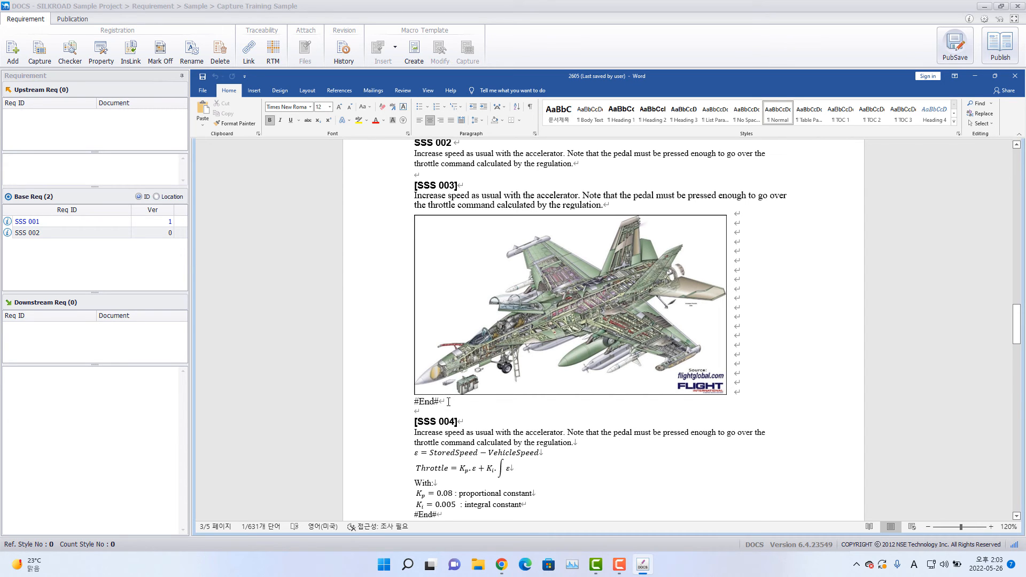
- Scan the document for requirements to capture, using tag type [Req], start tag SSS and end tag #End#
{"action": "left_click", "coordinate": [39, 55]}
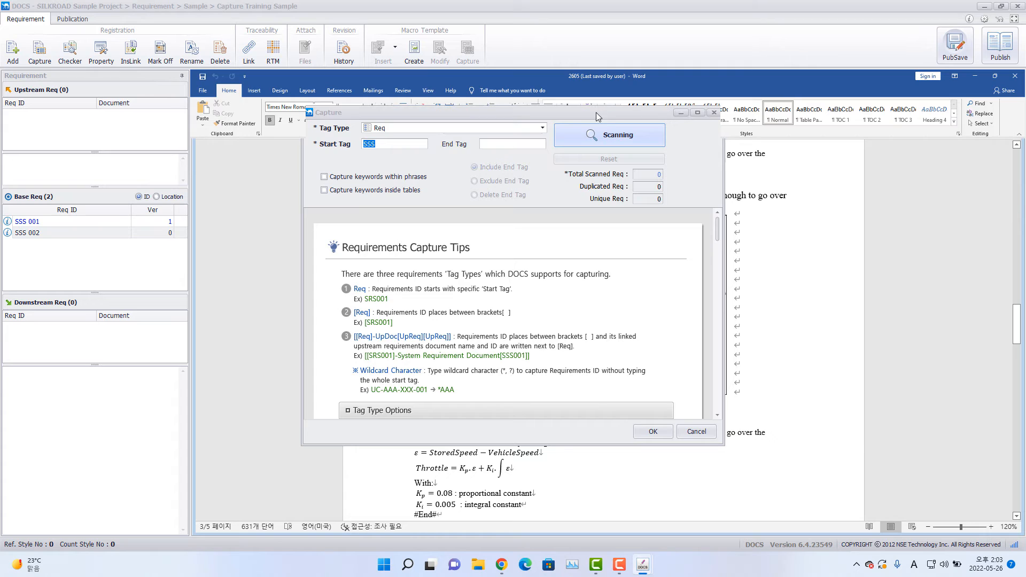
{"action": "left_click_drag", "start_coordinate": [600, 114], "coordinate": [861, 112]}
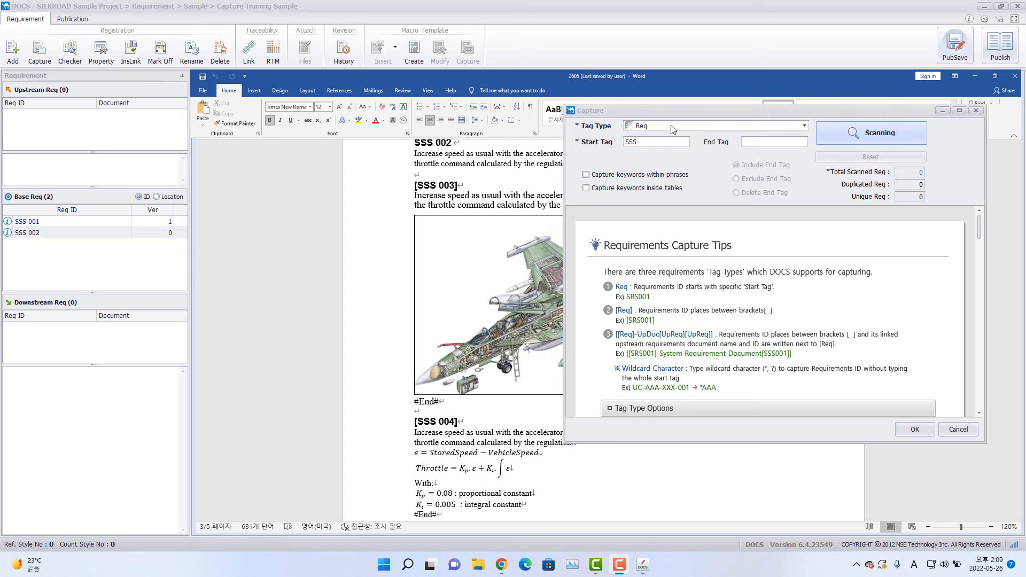
{"action": "left_click", "coordinate": [672, 128]}
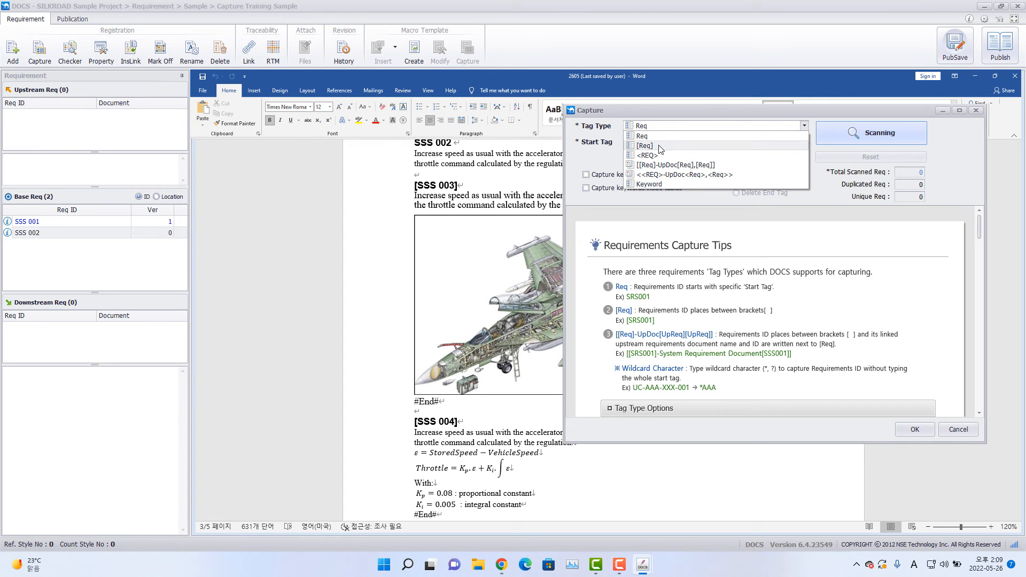
{"action": "left_click", "coordinate": [660, 146]}
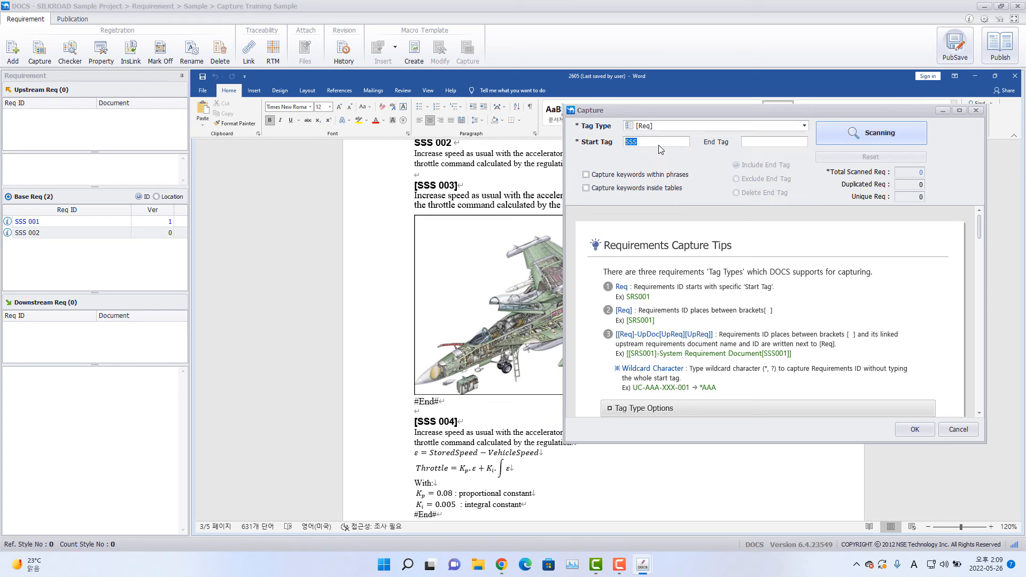
{"action": "left_click", "coordinate": [637, 142]}
{"action": "left_click", "coordinate": [769, 143]}
{"action": "type", "text": "#End#"}
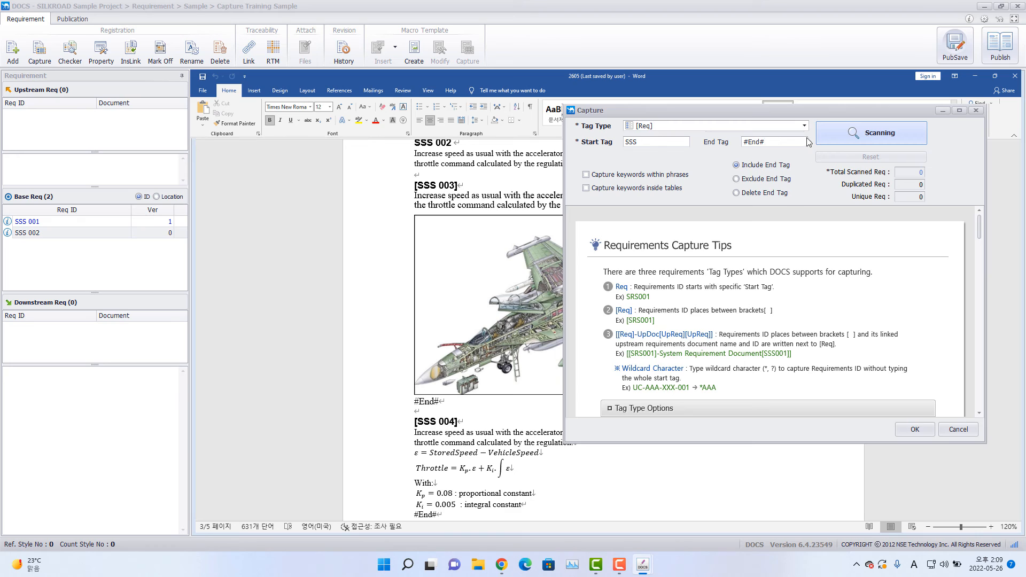
{"action": "double_click", "coordinate": [765, 141]}
{"action": "left_click", "coordinate": [780, 142]}
{"action": "left_click", "coordinate": [891, 140]}
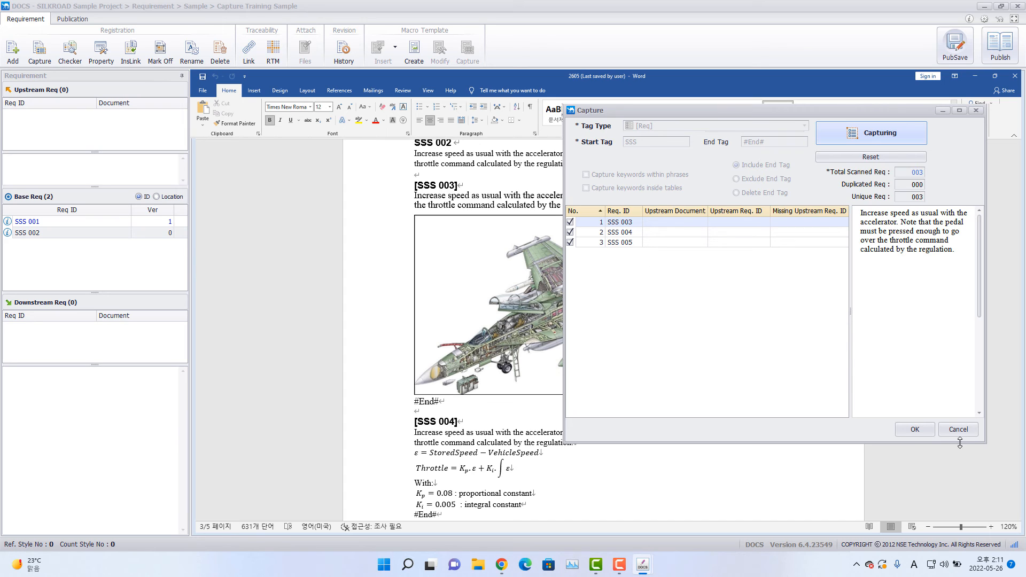
- Capture the scanned requirements SSS 003 through SSS 005 and view the SSS 005 passage in the document
{"action": "left_click", "coordinate": [877, 136]}
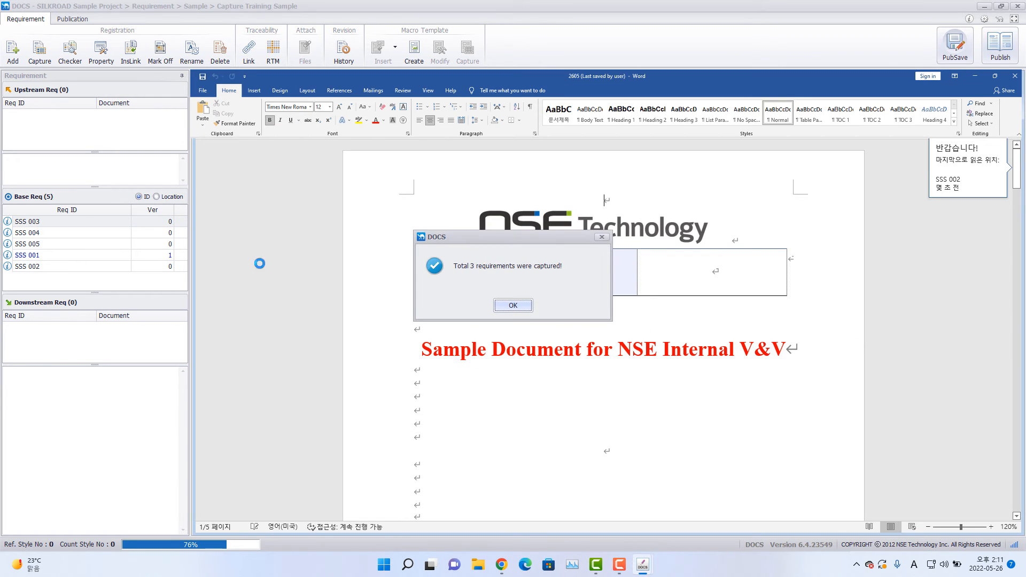
{"action": "left_click", "coordinate": [532, 310]}
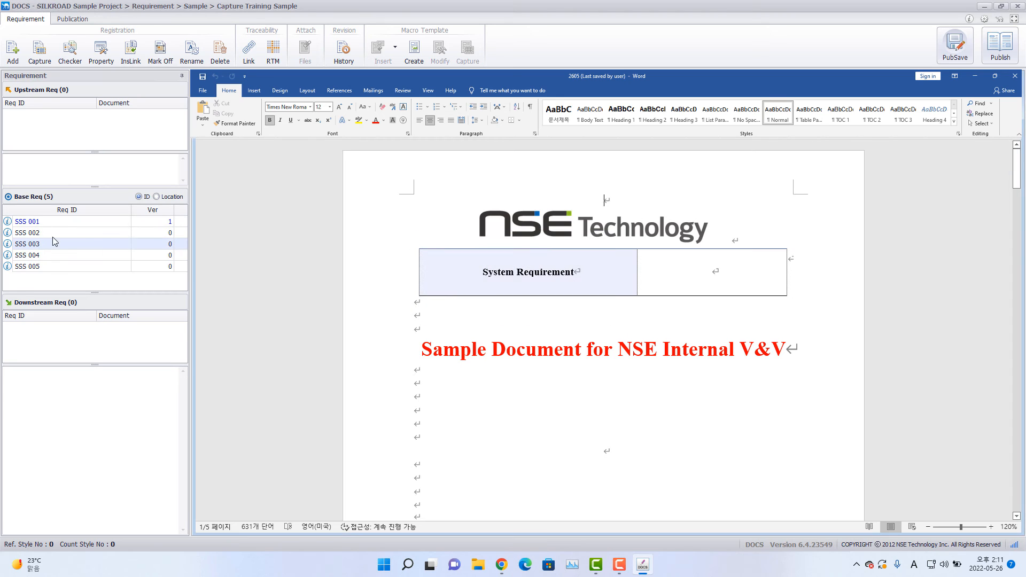
{"action": "left_click", "coordinate": [36, 266]}
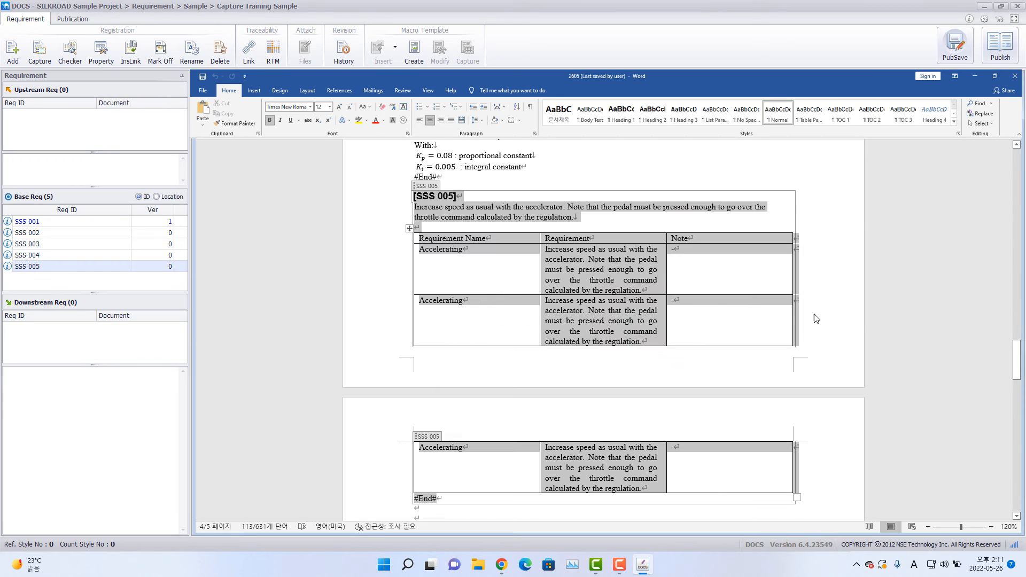
{"action": "left_click", "coordinate": [817, 318]}
- Start a new requirement capture for the table entries SSS 008 through SSS 010 and set the tag type to Req
{"action": "scroll", "coordinate": [842, 302], "scroll_direction": "down", "scroll_amount": 2}
{"action": "scroll", "coordinate": [843, 302], "scroll_direction": "down", "scroll_amount": 5}
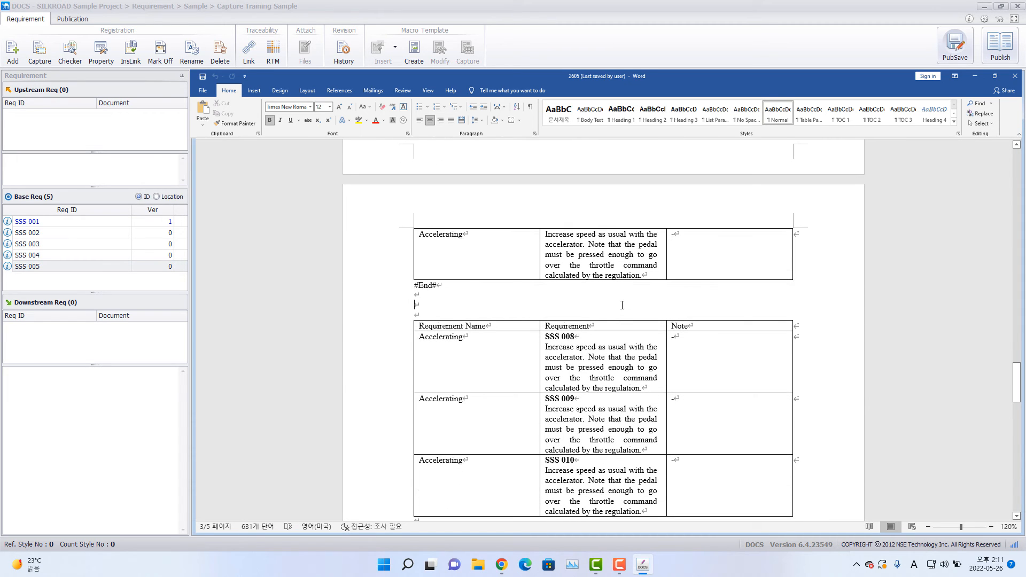
{"action": "scroll", "coordinate": [620, 318], "scroll_direction": "down", "scroll_amount": 5}
{"action": "scroll", "coordinate": [620, 306], "scroll_direction": "up", "scroll_amount": 2}
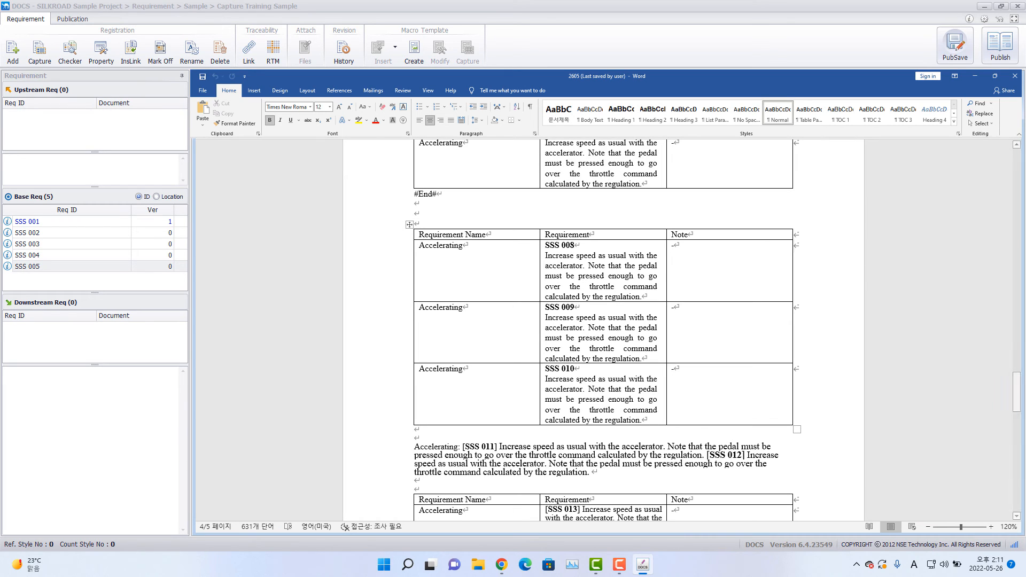
{"action": "left_click", "coordinate": [39, 53]}
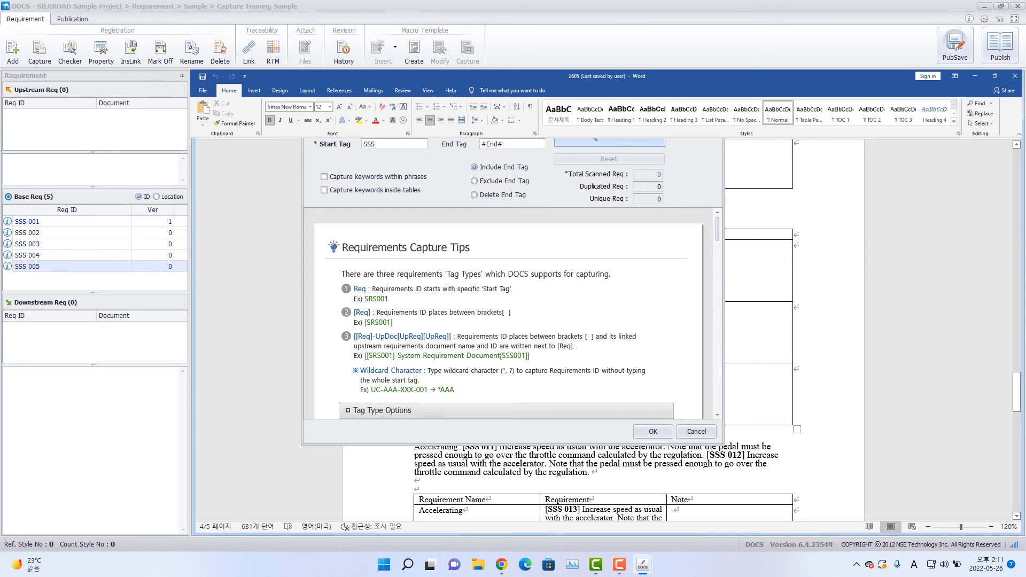
{"action": "left_click_drag", "start_coordinate": [417, 115], "coordinate": [539, 311]}
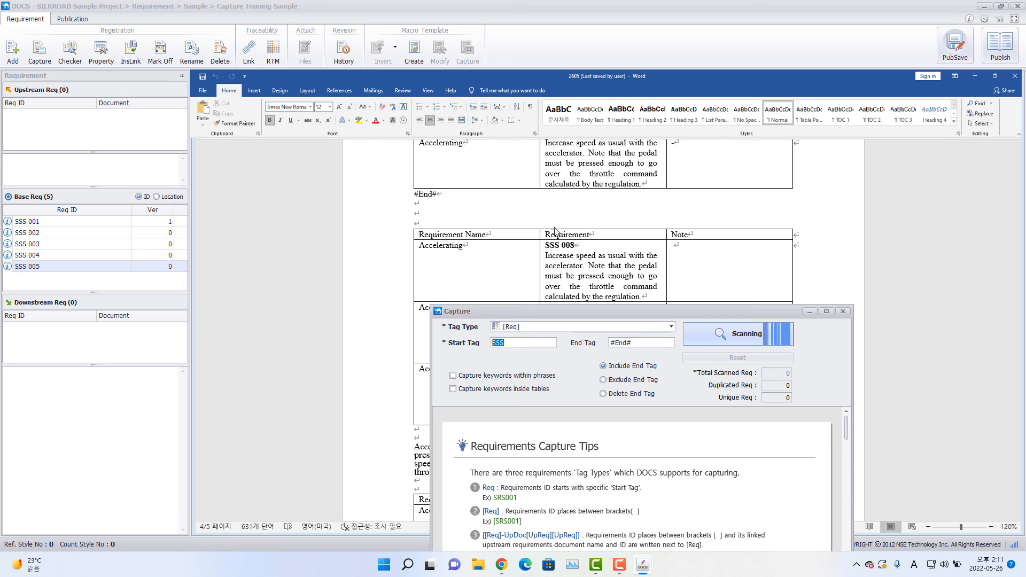
{"action": "left_click_drag", "start_coordinate": [633, 310], "coordinate": [607, 334]}
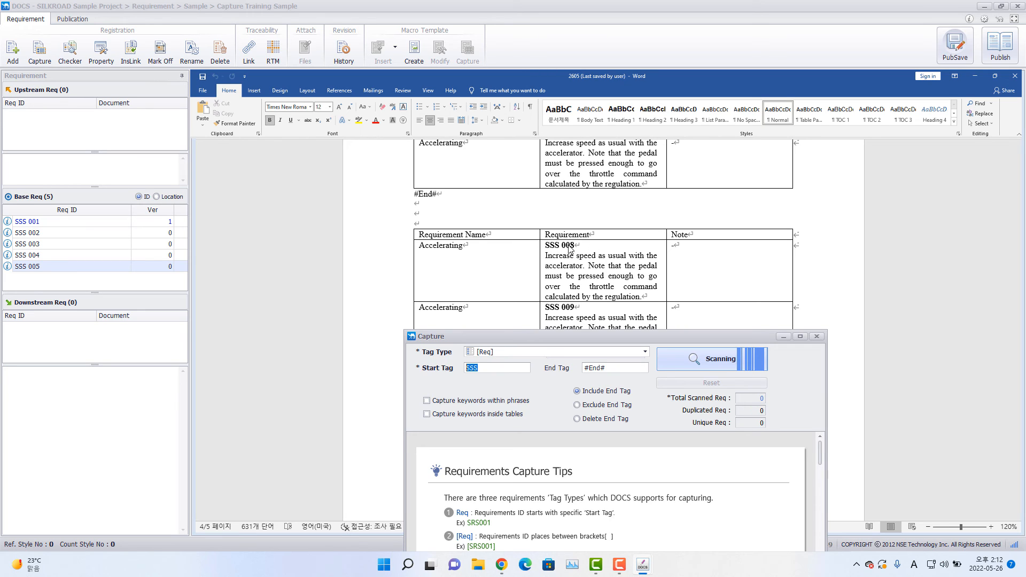
{"action": "left_click", "coordinate": [505, 354]}
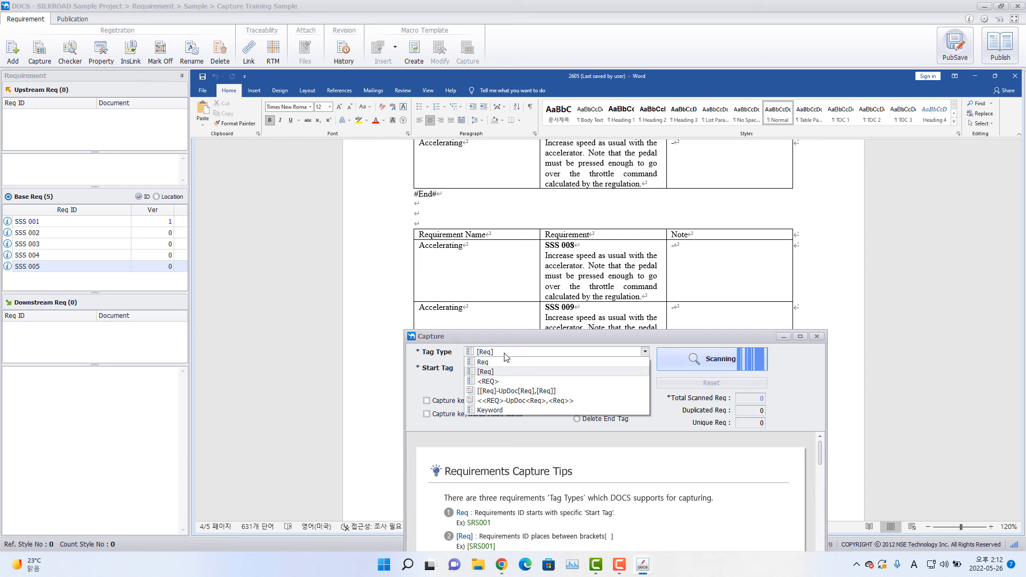
{"action": "left_click", "coordinate": [505, 363]}
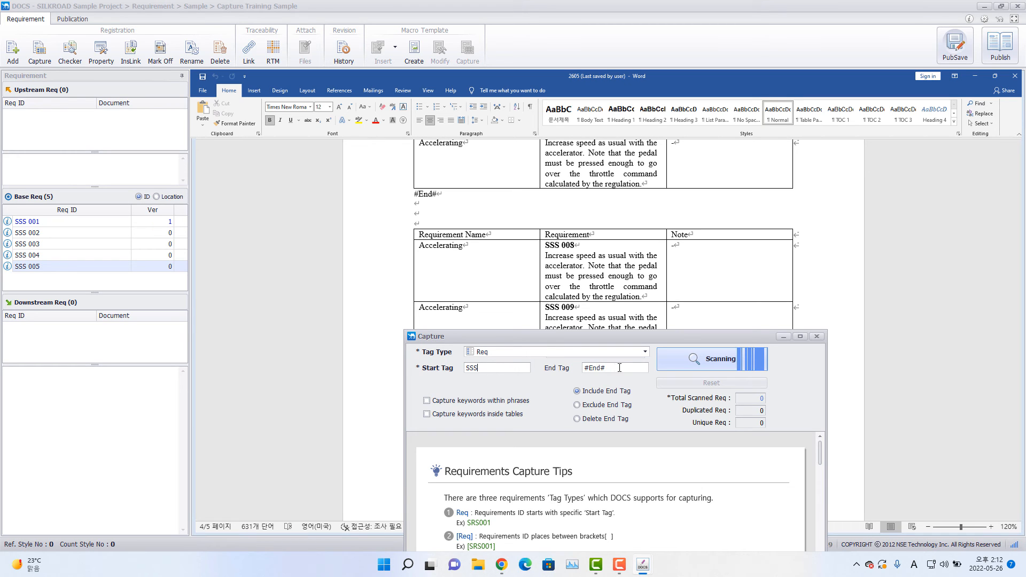
- Scan with start tag SSS, no end tag and keywords inside tables included, and capture requirements SSS 008 through SSS 010
{"action": "left_click_drag", "start_coordinate": [610, 368], "coordinate": [530, 370]}
{"action": "key", "text": "BackSpace"}
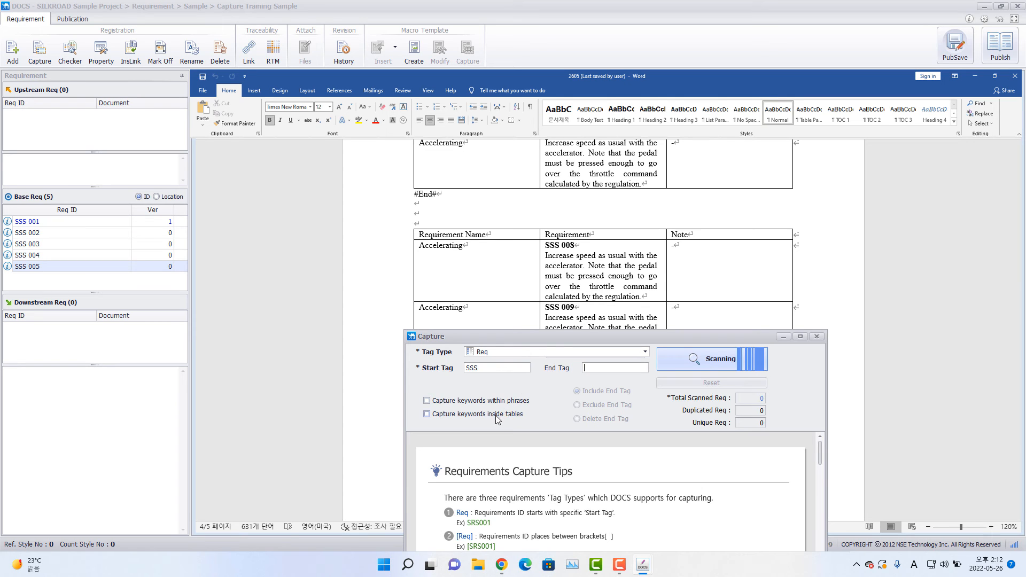
{"action": "left_click", "coordinate": [429, 417]}
{"action": "left_click_drag", "start_coordinate": [717, 343], "coordinate": [861, 213]}
{"action": "left_click", "coordinate": [676, 440]}
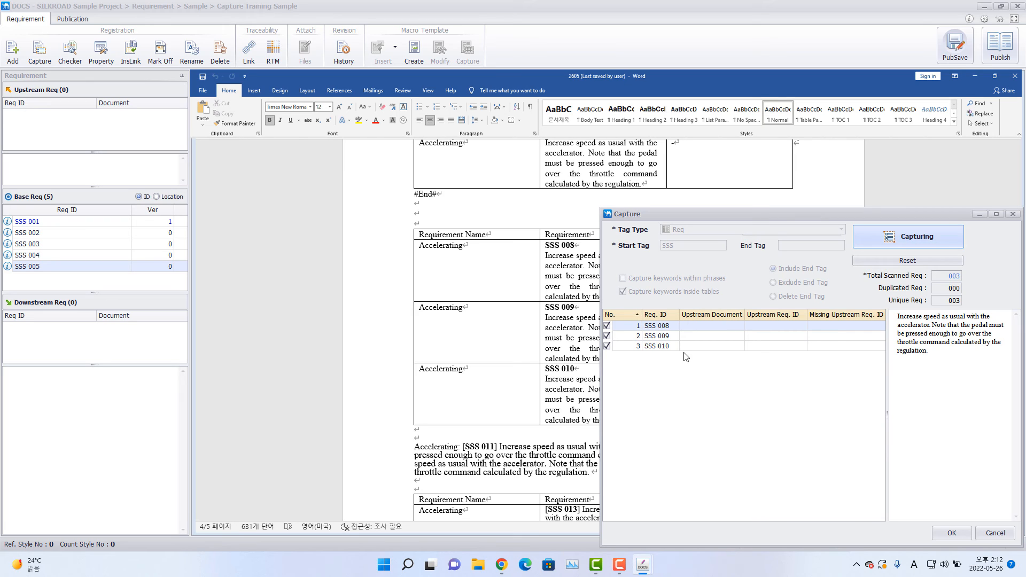
{"action": "left_click", "coordinate": [904, 237]}
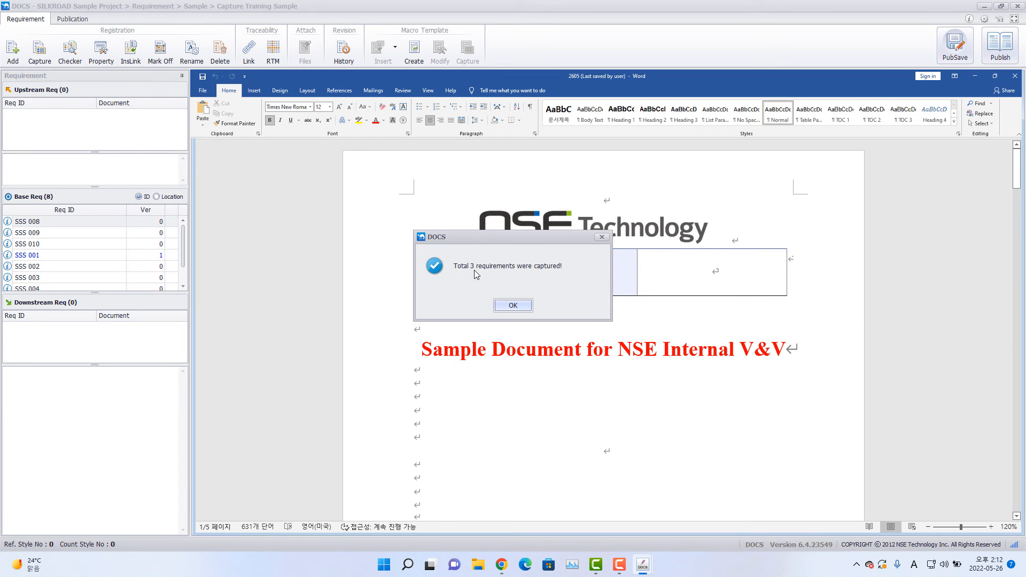
{"action": "left_click", "coordinate": [517, 304]}
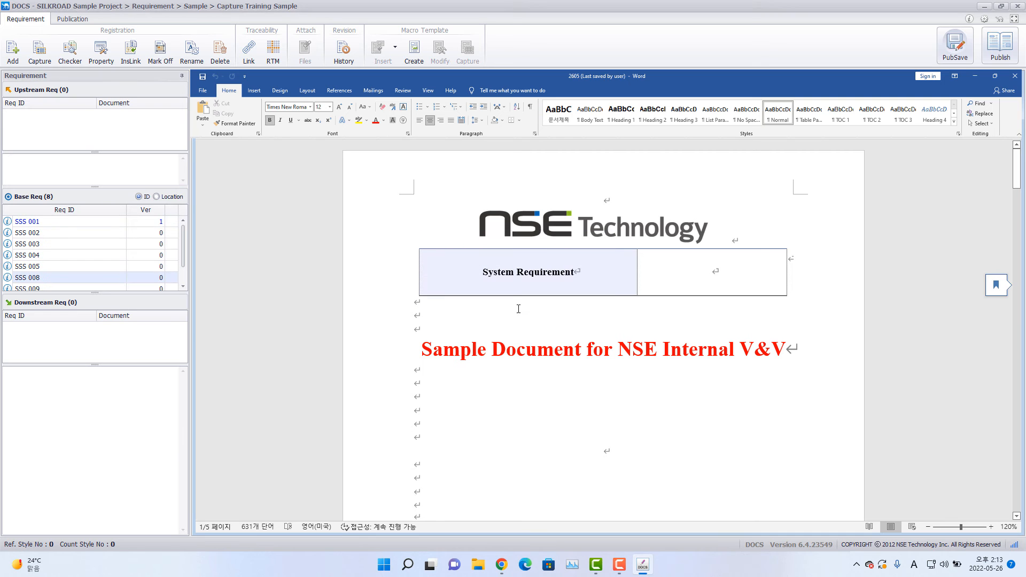
- Locate the captured SSS 010 table entry and examine the paragraph containing the inline requirements [SSS 011] and [SSS 012]
{"action": "scroll", "coordinate": [9, 273], "scroll_direction": "down", "scroll_amount": 1}
{"action": "left_click", "coordinate": [59, 277]}
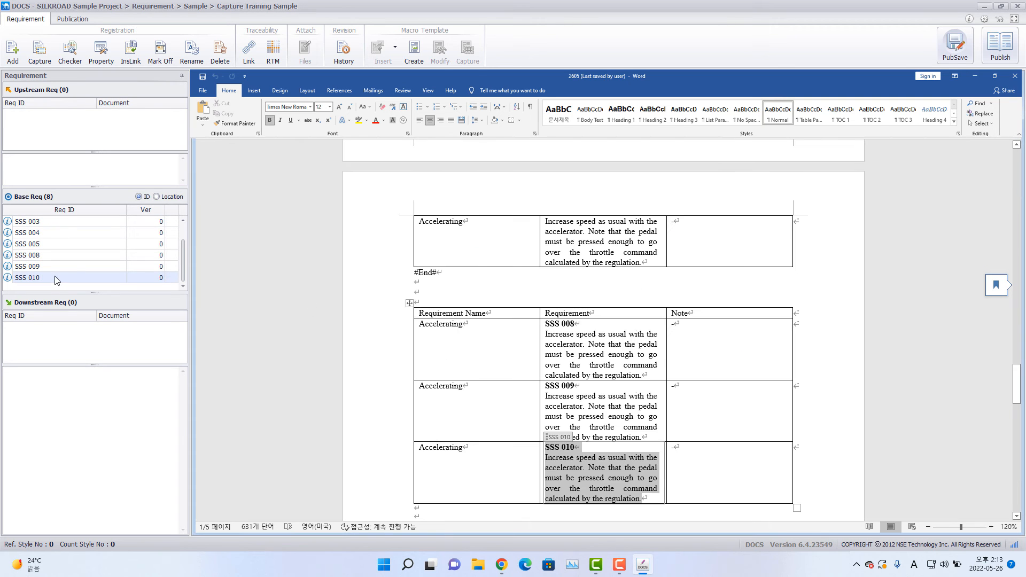
{"action": "scroll", "coordinate": [726, 301], "scroll_direction": "down", "scroll_amount": 6}
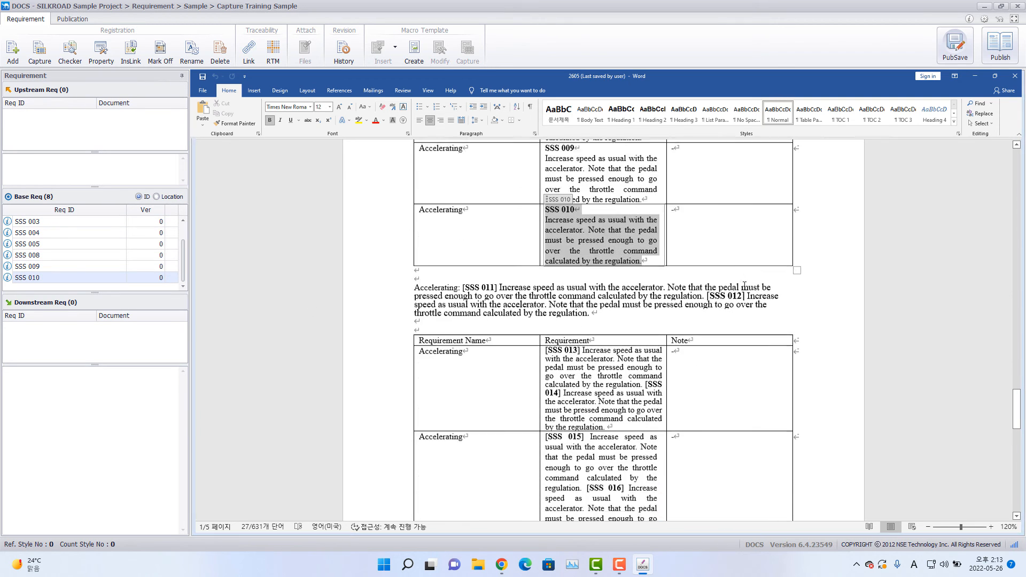
{"action": "scroll", "coordinate": [743, 283], "scroll_direction": "down", "scroll_amount": 2}
{"action": "scroll", "coordinate": [744, 279], "scroll_direction": "up", "scroll_amount": 1}
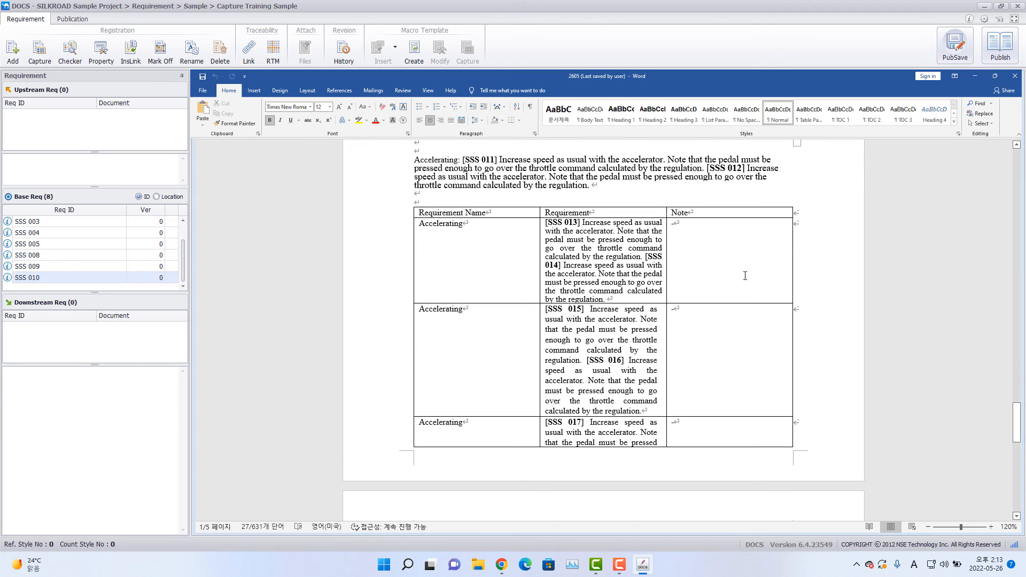
{"action": "left_click", "coordinate": [459, 156]}
{"action": "left_click", "coordinate": [598, 186], "text": "shift"}
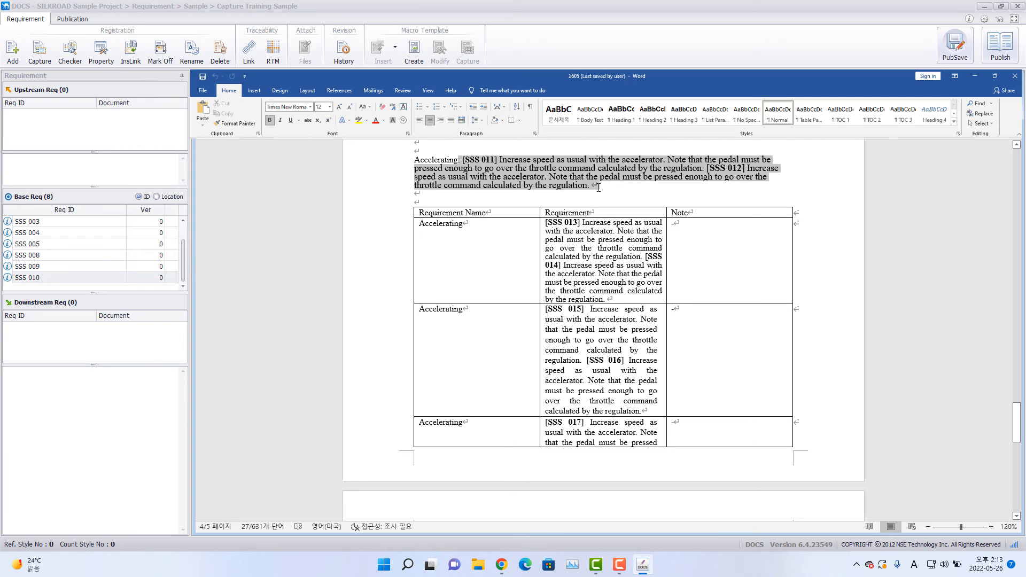
{"action": "left_click", "coordinate": [593, 186]}
{"action": "left_click_drag", "start_coordinate": [594, 186], "coordinate": [471, 161]}
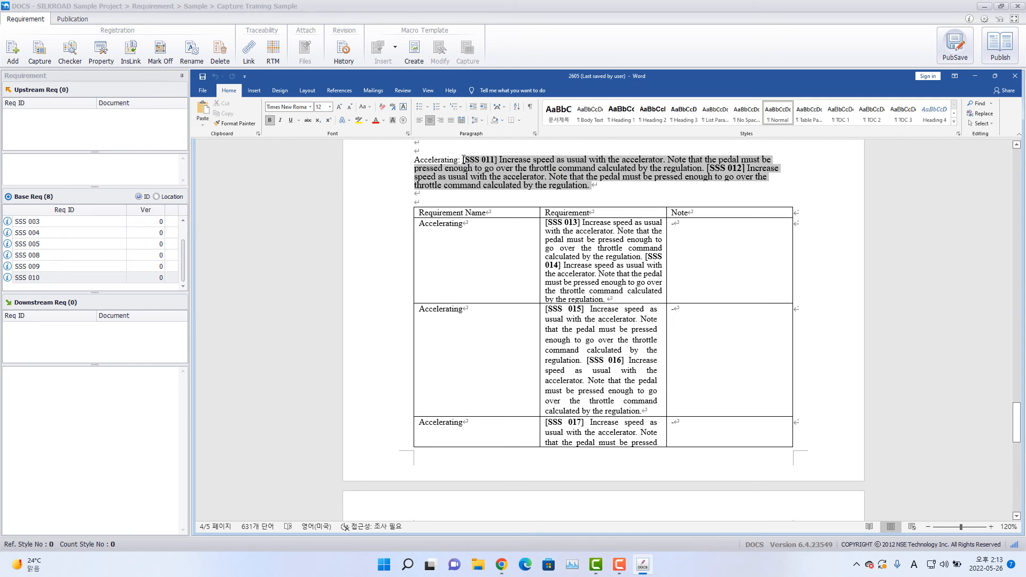
{"action": "left_click", "coordinate": [636, 193]}
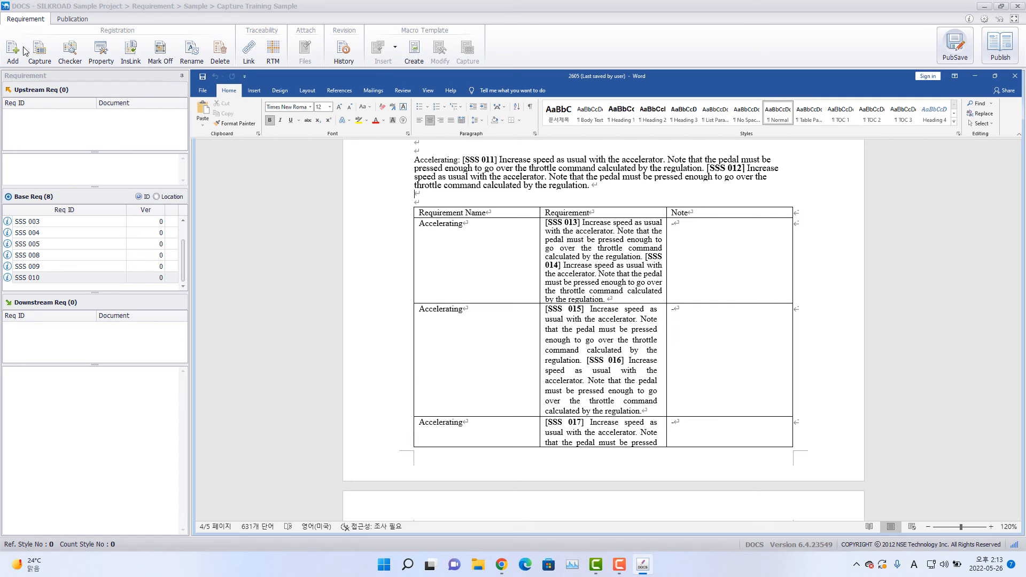
- Scan the document for inline requirements with tag type [Req], start tag SSS and keywords within phrases included
{"action": "left_click", "coordinate": [37, 57]}
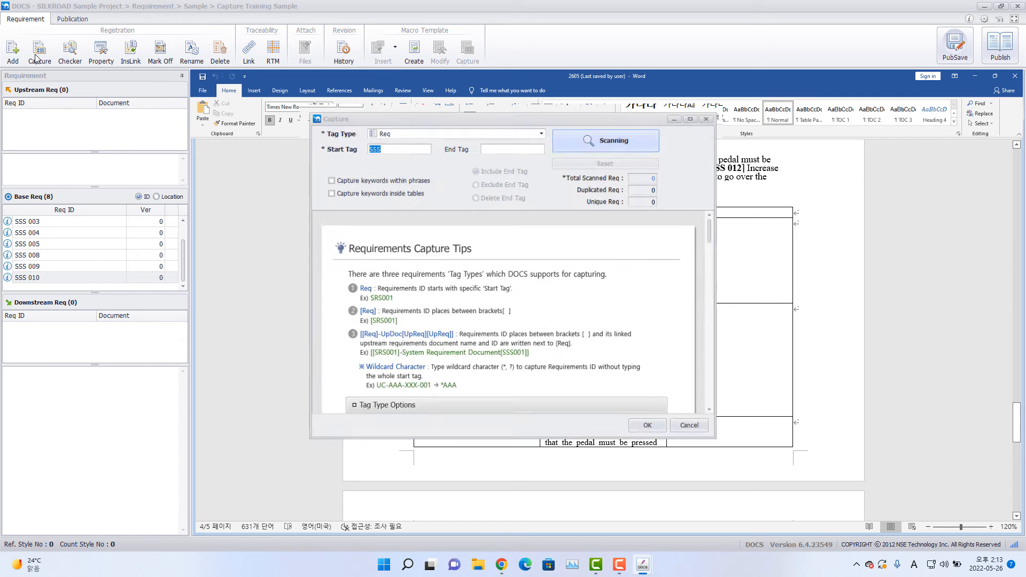
{"action": "left_click_drag", "start_coordinate": [534, 112], "coordinate": [631, 218]}
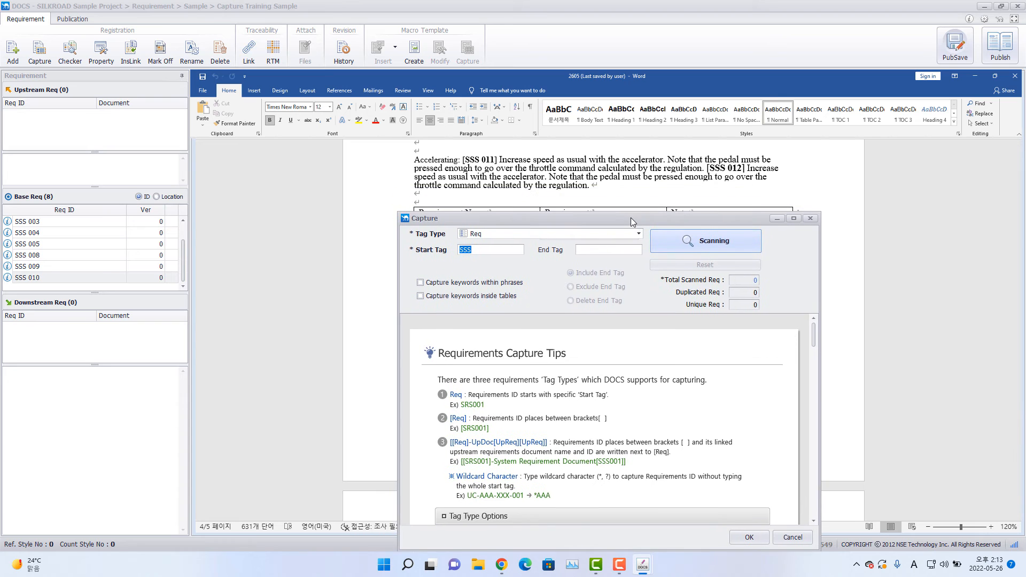
{"action": "left_click", "coordinate": [500, 160]}
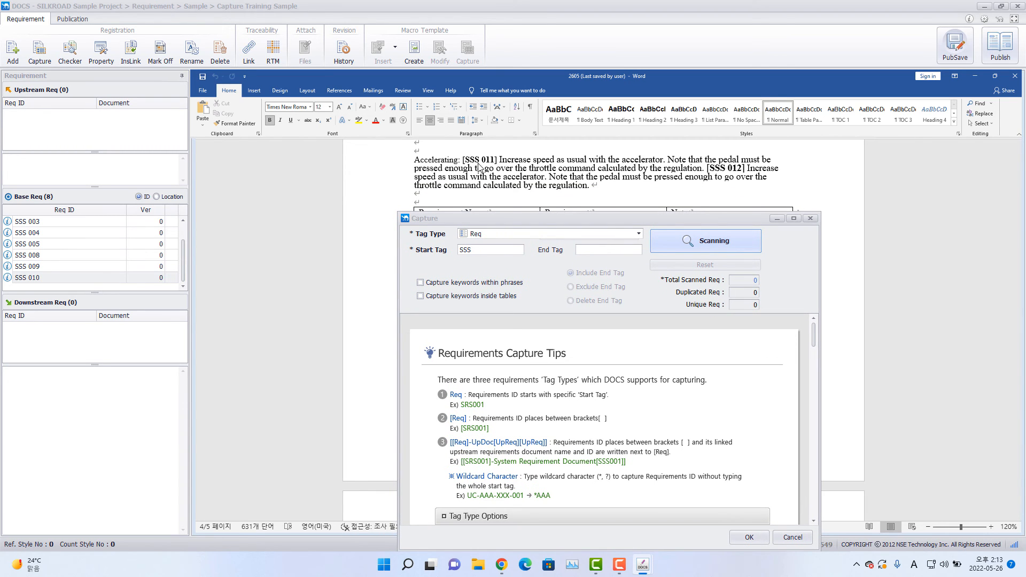
{"action": "left_click", "coordinate": [495, 234]}
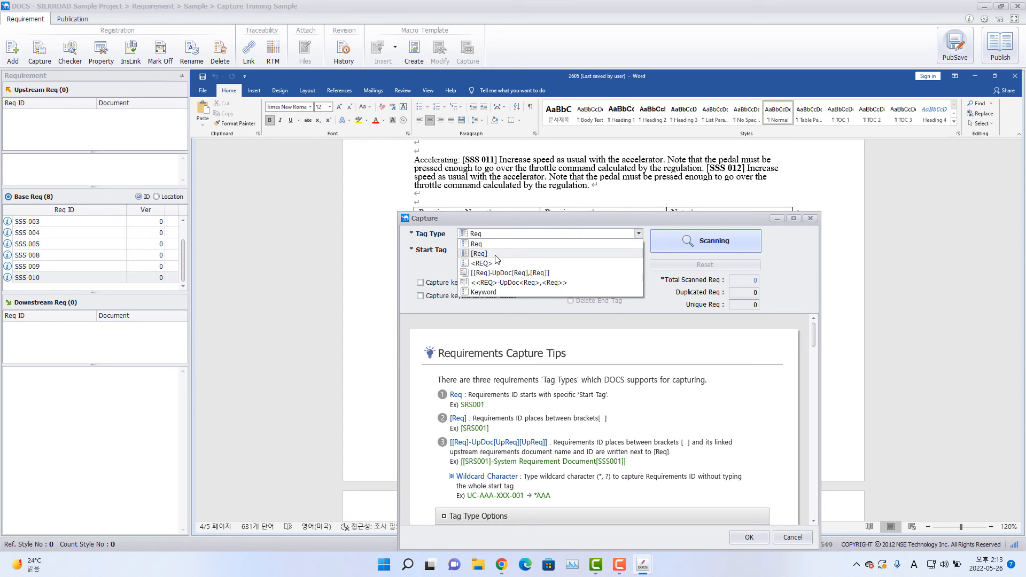
{"action": "left_click", "coordinate": [495, 255]}
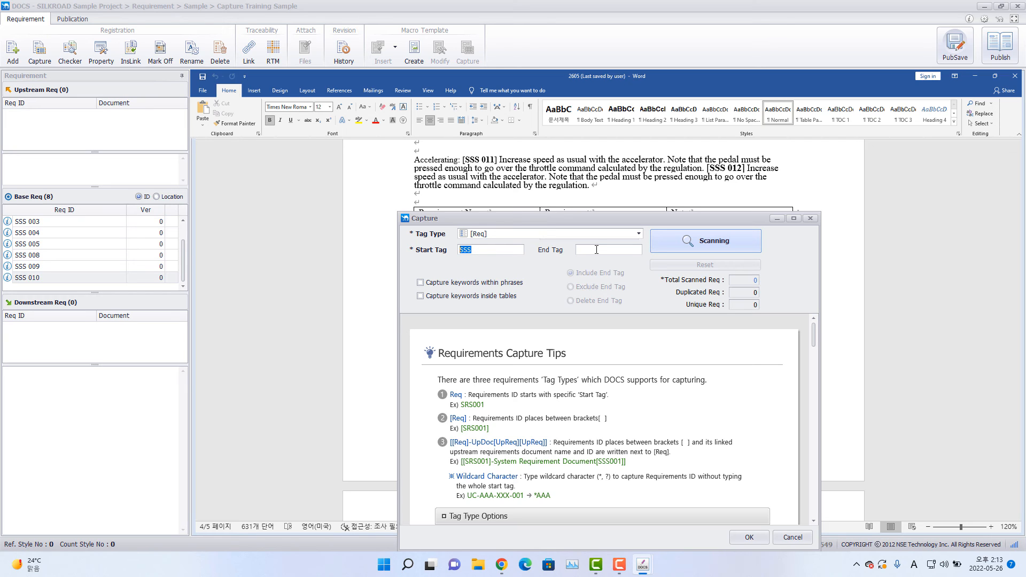
{"action": "left_click", "coordinate": [462, 286]}
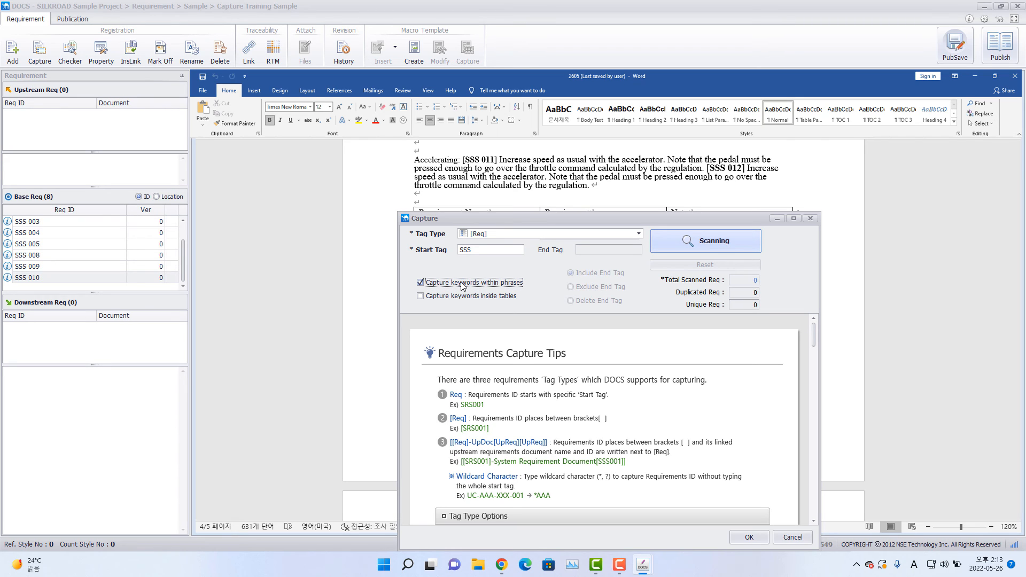
{"action": "left_click", "coordinate": [704, 244]}
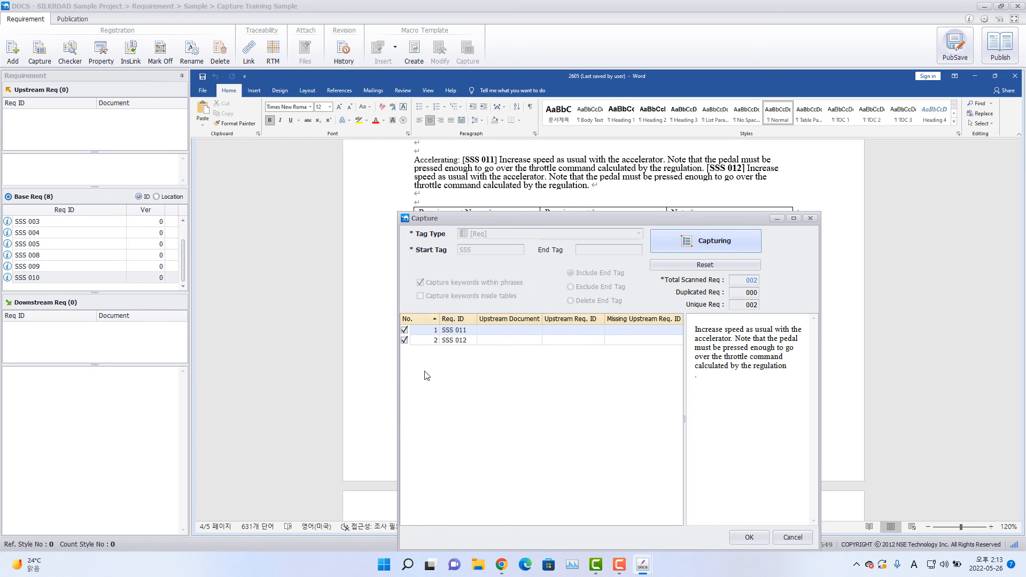
- Capture the scanned requirements SSS 011 and SSS 012 and view their passages in the document
{"action": "left_click_drag", "start_coordinate": [723, 222], "coordinate": [725, 239]}
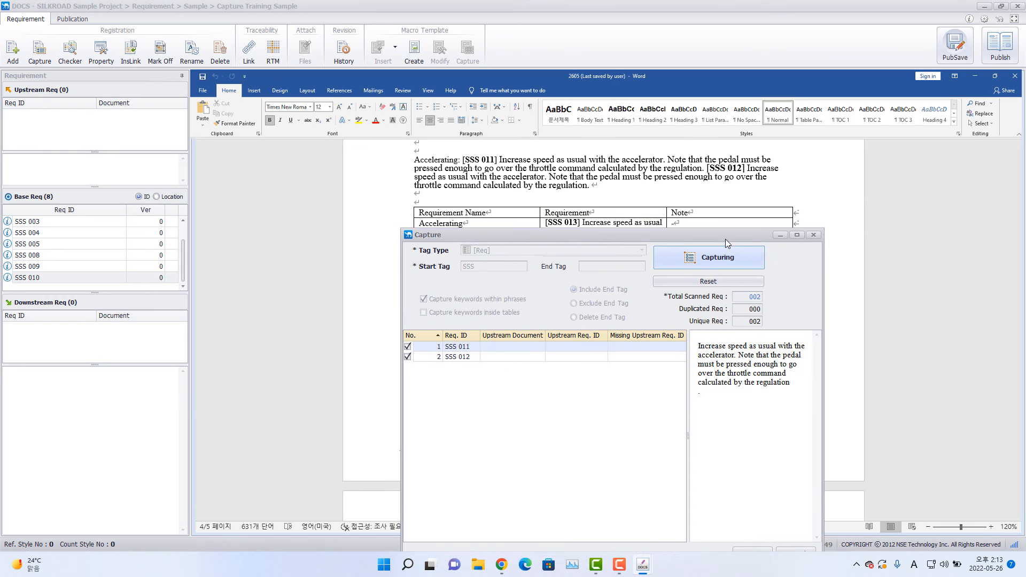
{"action": "left_click", "coordinate": [712, 259]}
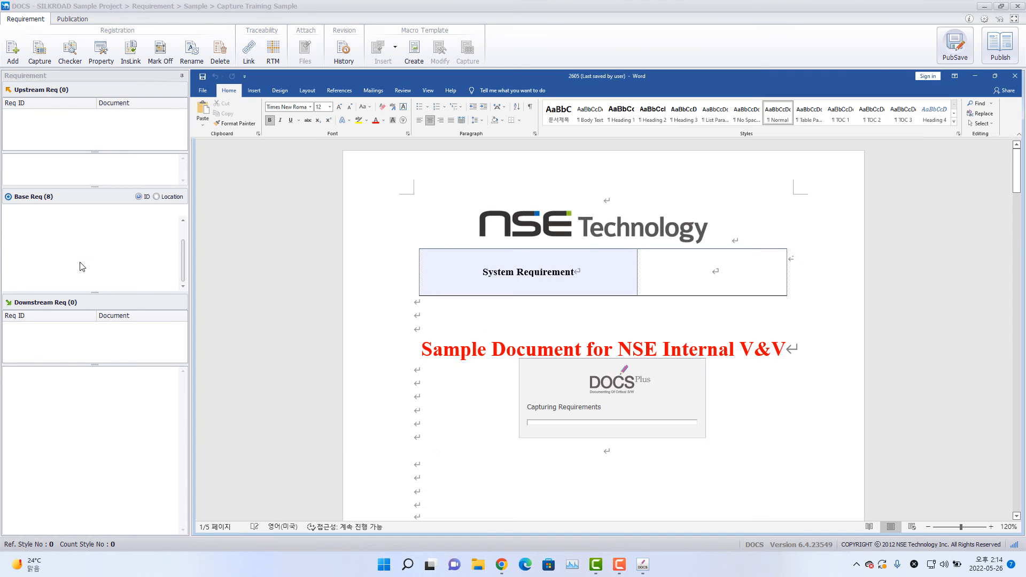
{"action": "key", "text": "Return"}
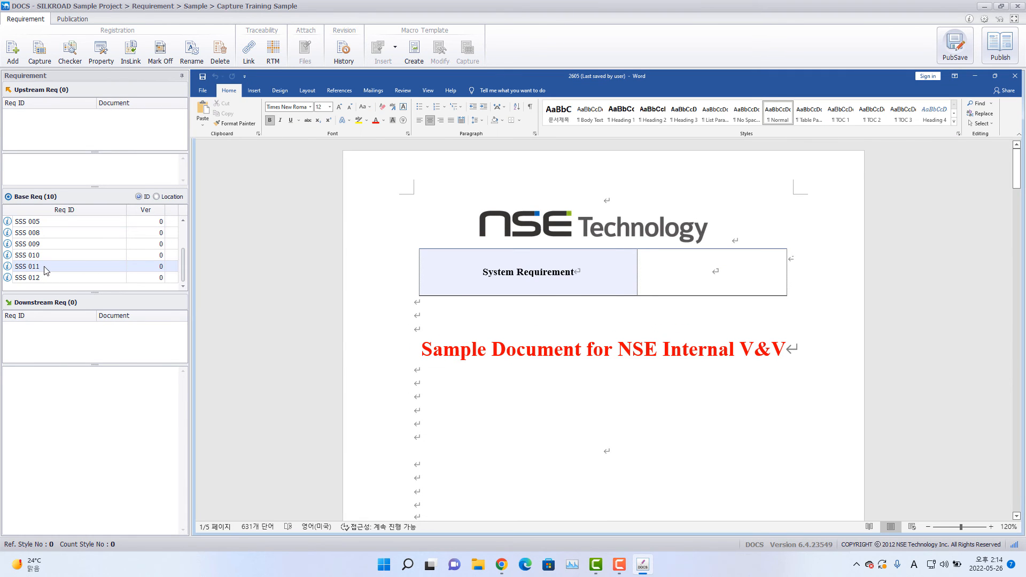
{"action": "double_click", "coordinate": [46, 268]}
{"action": "scroll", "coordinate": [530, 264], "scroll_direction": "down", "scroll_amount": 5}
{"action": "left_click", "coordinate": [582, 323]}
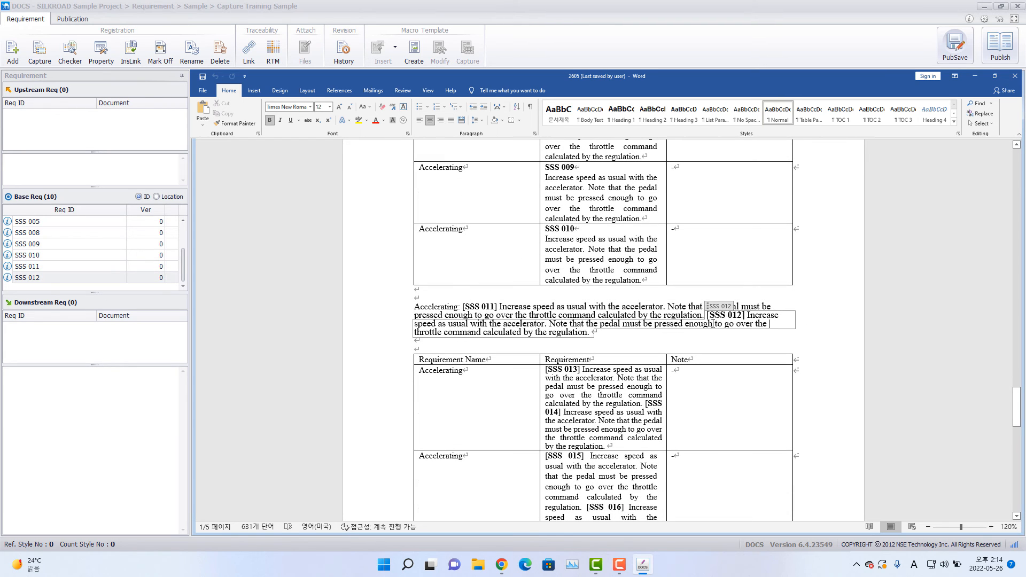
- Scan for the bracketed table requirements with tag type [Req] and start tag SSS, including keywords within phrases and inside tables
{"action": "scroll", "coordinate": [713, 323], "scroll_direction": "down", "scroll_amount": 5}
{"action": "scroll", "coordinate": [612, 277], "scroll_direction": "up", "scroll_amount": 1}
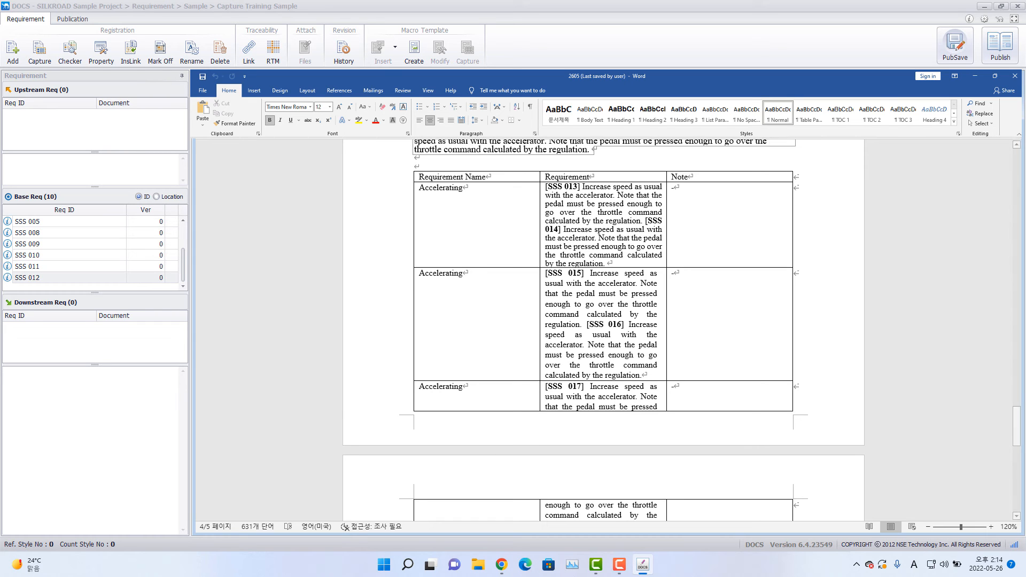
{"action": "left_click", "coordinate": [35, 58]}
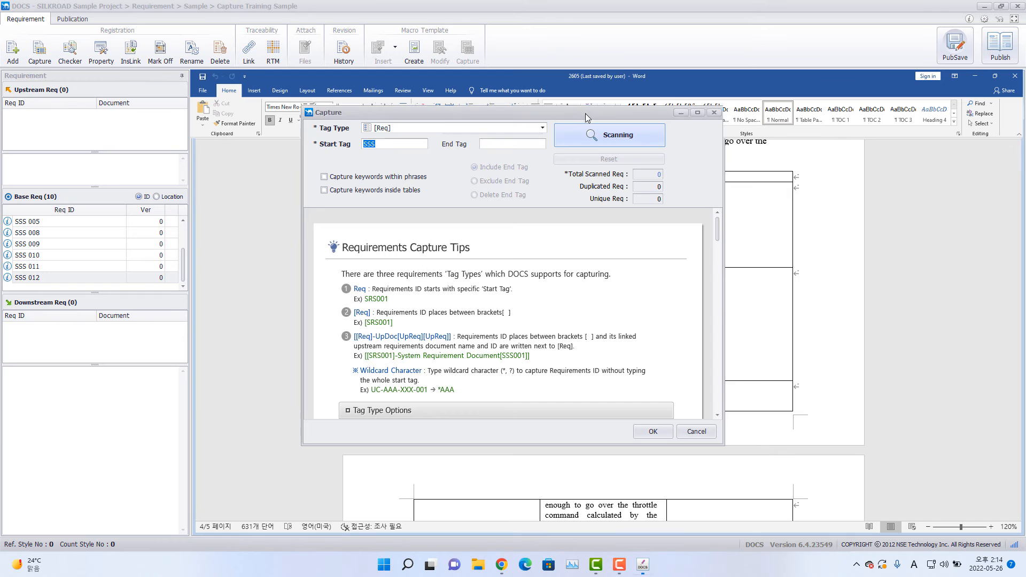
{"action": "left_click_drag", "start_coordinate": [585, 114], "coordinate": [664, 422]}
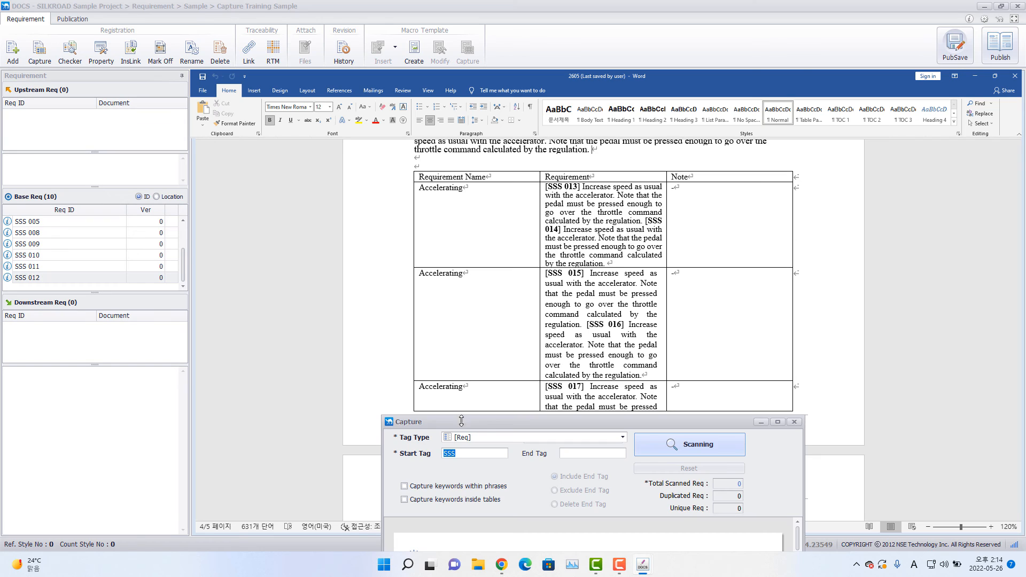
{"action": "left_click", "coordinate": [484, 438]}
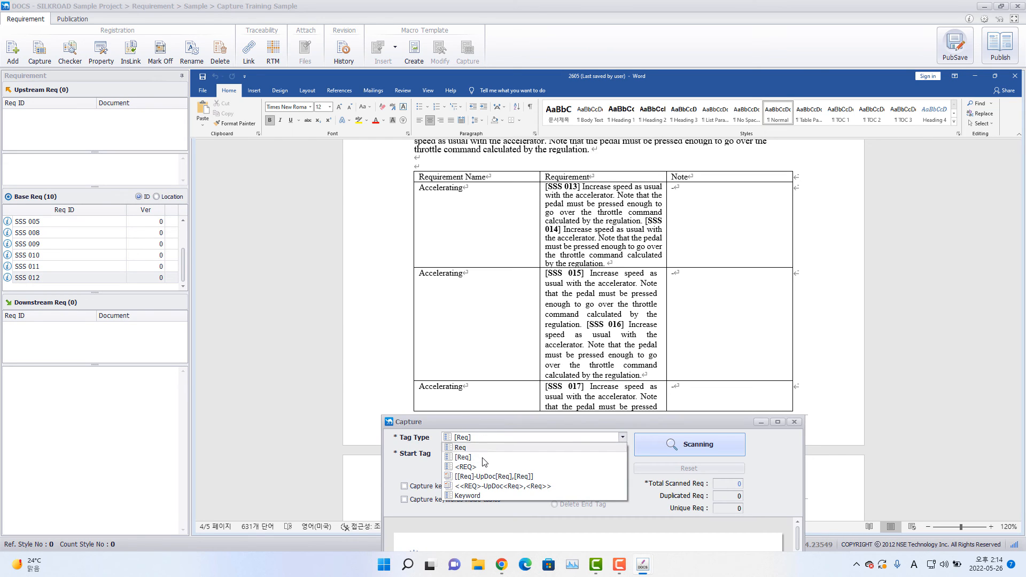
{"action": "left_click", "coordinate": [482, 458]}
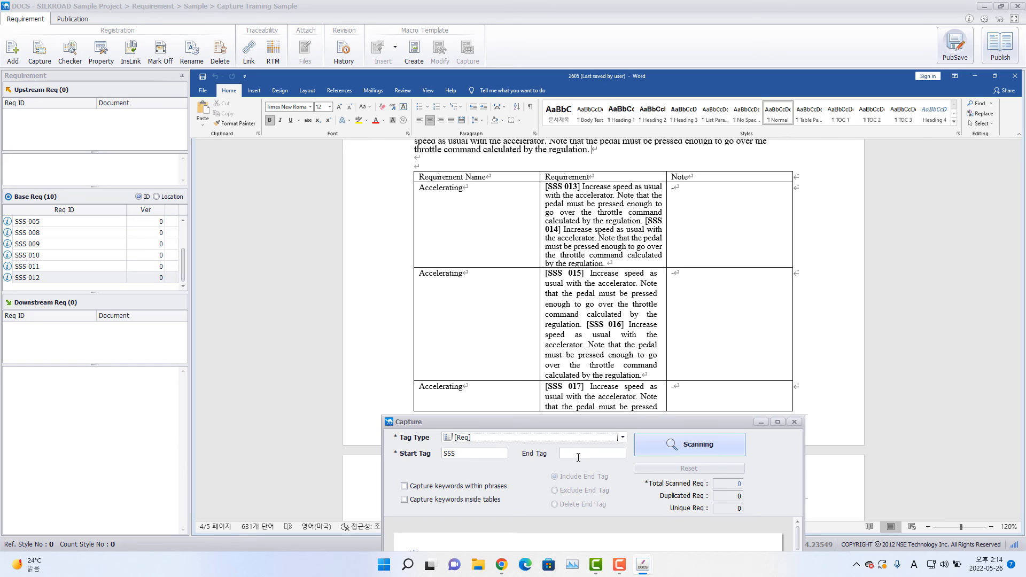
{"action": "left_click", "coordinate": [421, 486]}
{"action": "left_click", "coordinate": [419, 501]}
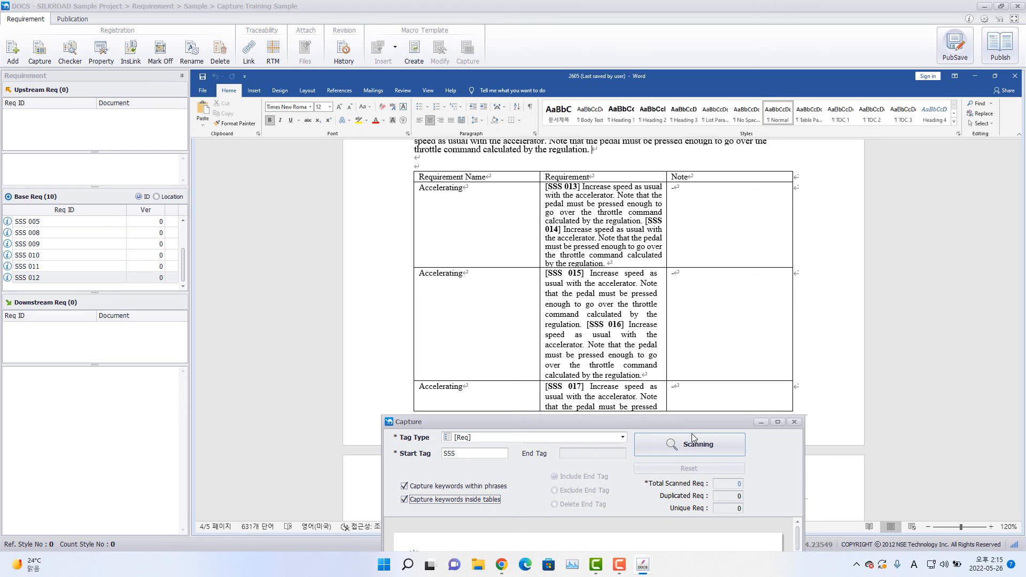
{"action": "left_click", "coordinate": [706, 452]}
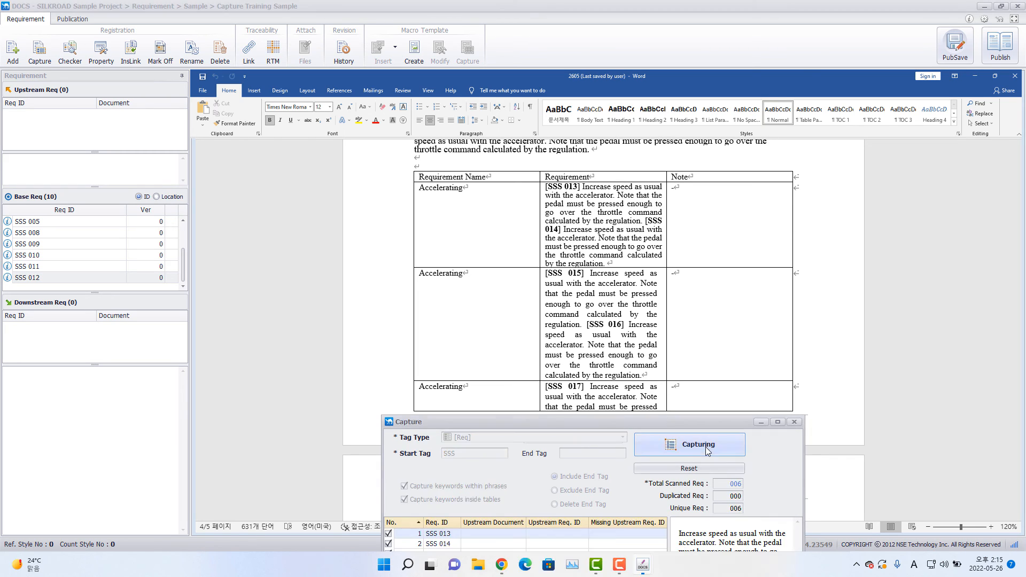
- Capture all the scanned requirements SSS 013 through SSS 018
{"action": "left_click_drag", "start_coordinate": [690, 426], "coordinate": [932, 174]}
{"action": "left_click", "coordinate": [599, 314]}
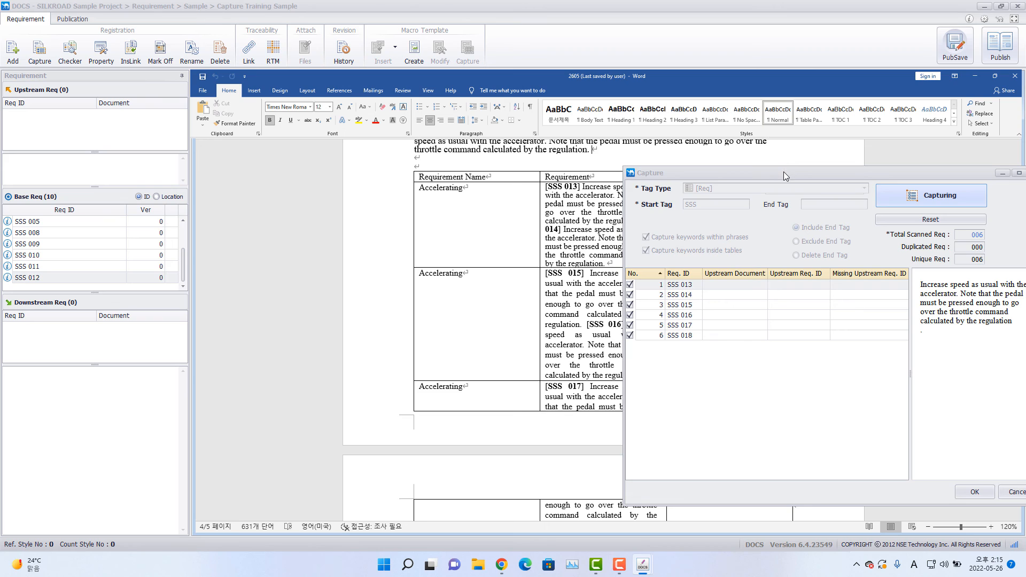
{"action": "left_click_drag", "start_coordinate": [784, 171], "coordinate": [642, 184]}
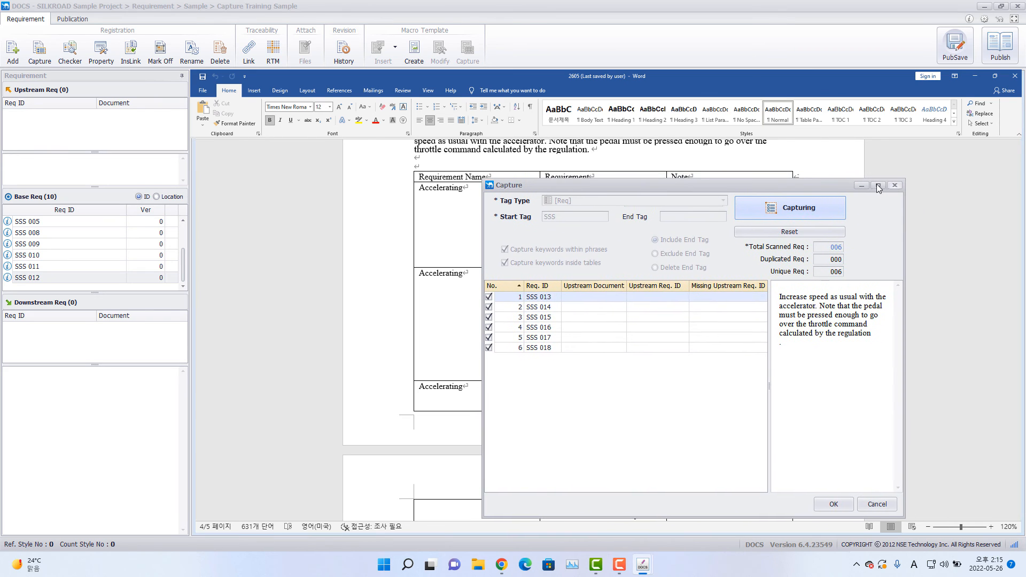
{"action": "left_click", "coordinate": [809, 206]}
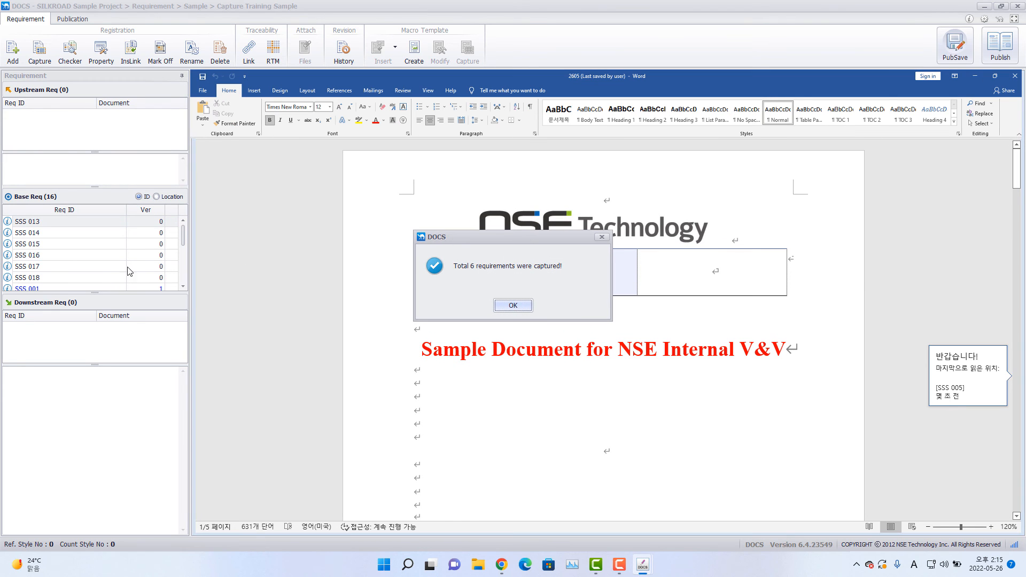
{"action": "left_click", "coordinate": [512, 305]}
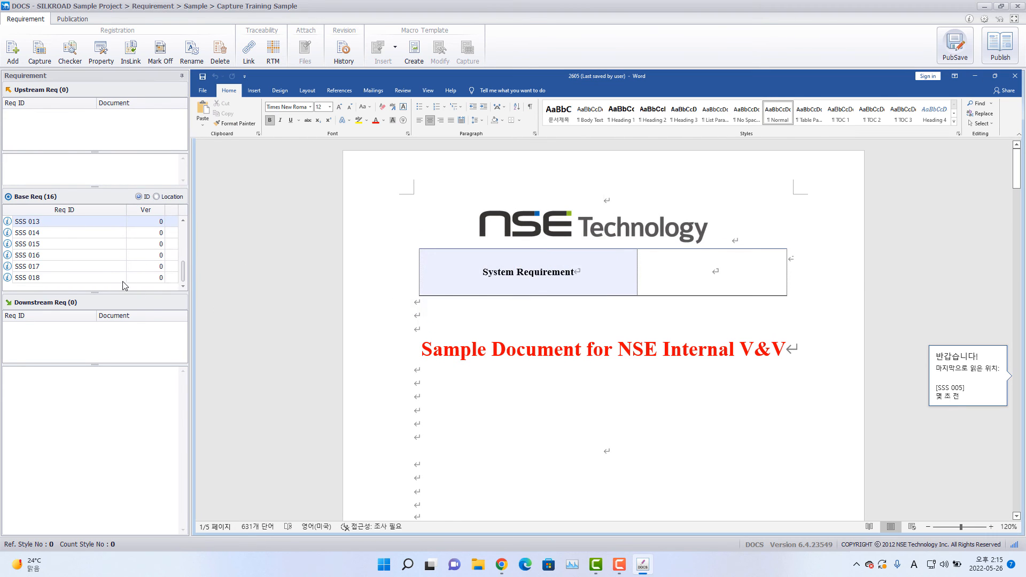
- Examine the captured SSS 013 through SSS 018 table passages and the SSS 019 and SSS 20 entries below the table
{"action": "left_click", "coordinate": [84, 279]}
{"action": "scroll", "coordinate": [580, 357], "scroll_direction": "down", "scroll_amount": 6}
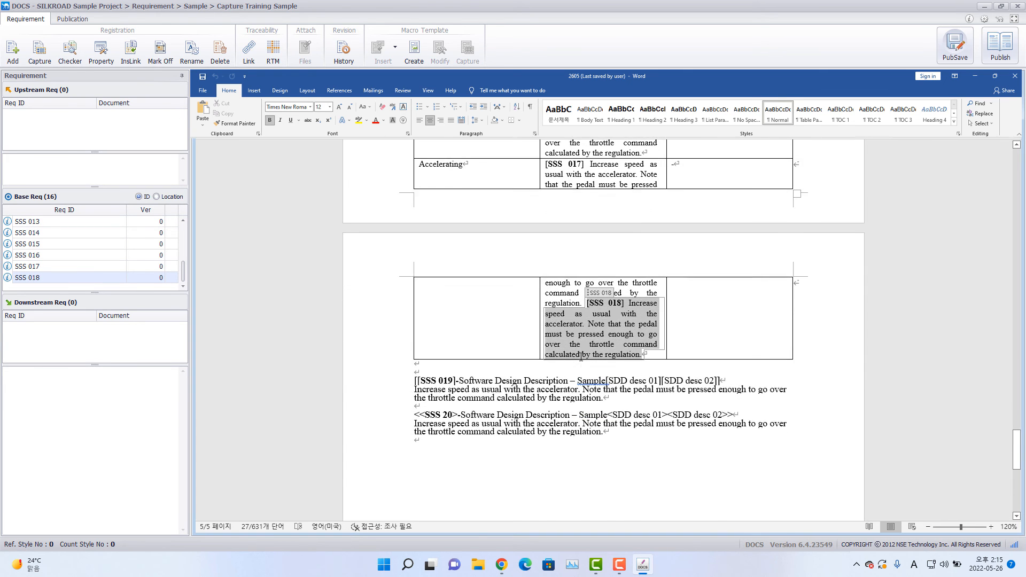
{"action": "scroll", "coordinate": [580, 357], "scroll_direction": "up", "scroll_amount": 10}
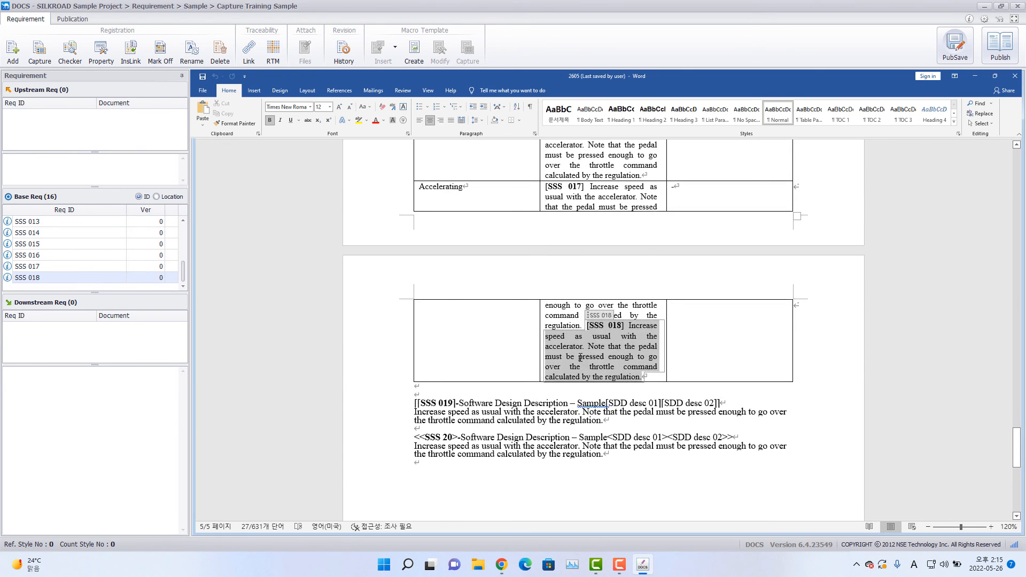
{"action": "scroll", "coordinate": [578, 357], "scroll_direction": "up", "scroll_amount": 4}
{"action": "scroll", "coordinate": [578, 278], "scroll_direction": "down", "scroll_amount": 8}
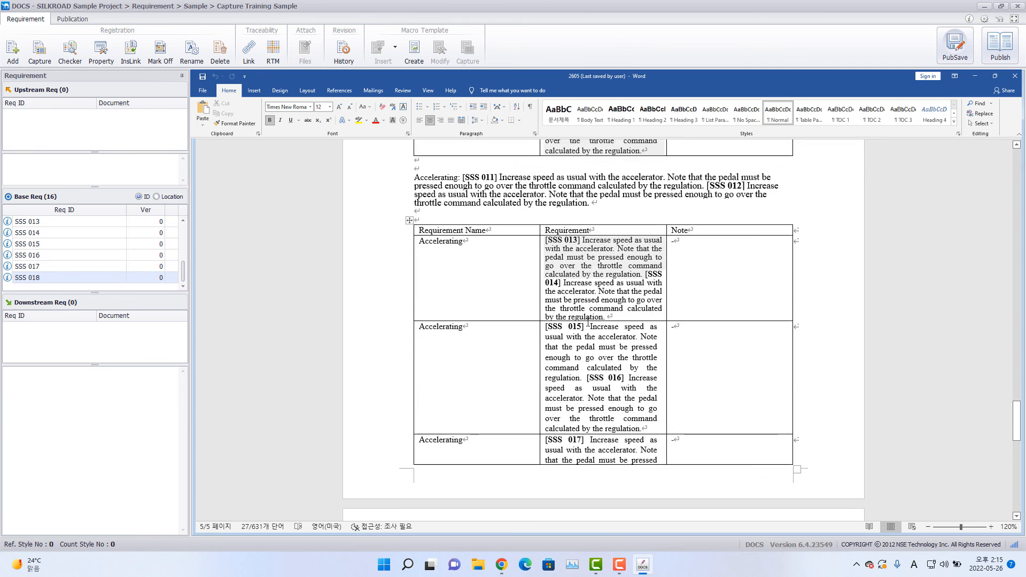
{"action": "scroll", "coordinate": [580, 277], "scroll_direction": "down", "scroll_amount": 5}
{"action": "scroll", "coordinate": [601, 294], "scroll_direction": "up", "scroll_amount": 2}
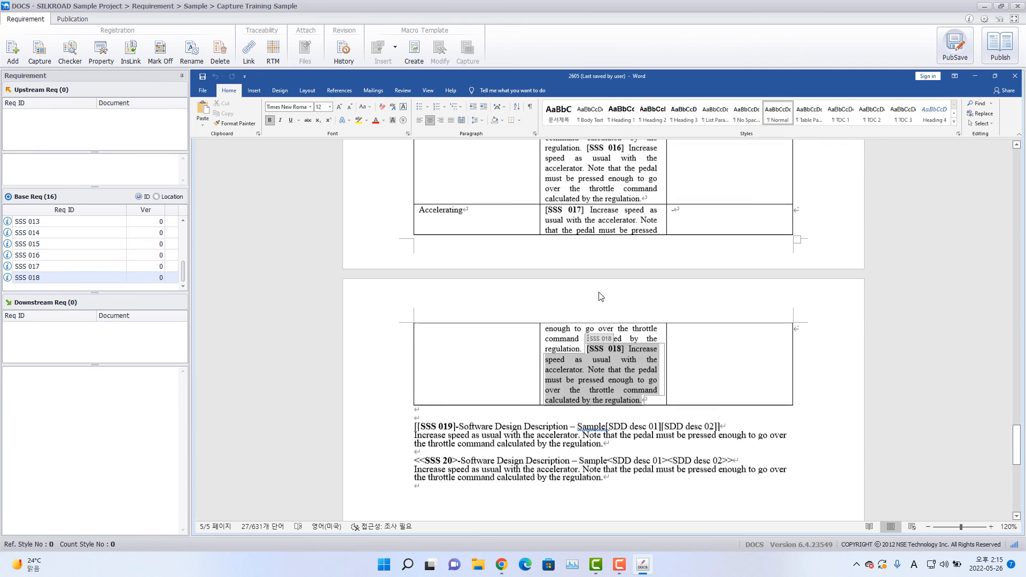
{"action": "scroll", "coordinate": [604, 224], "scroll_direction": "up", "scroll_amount": 3}
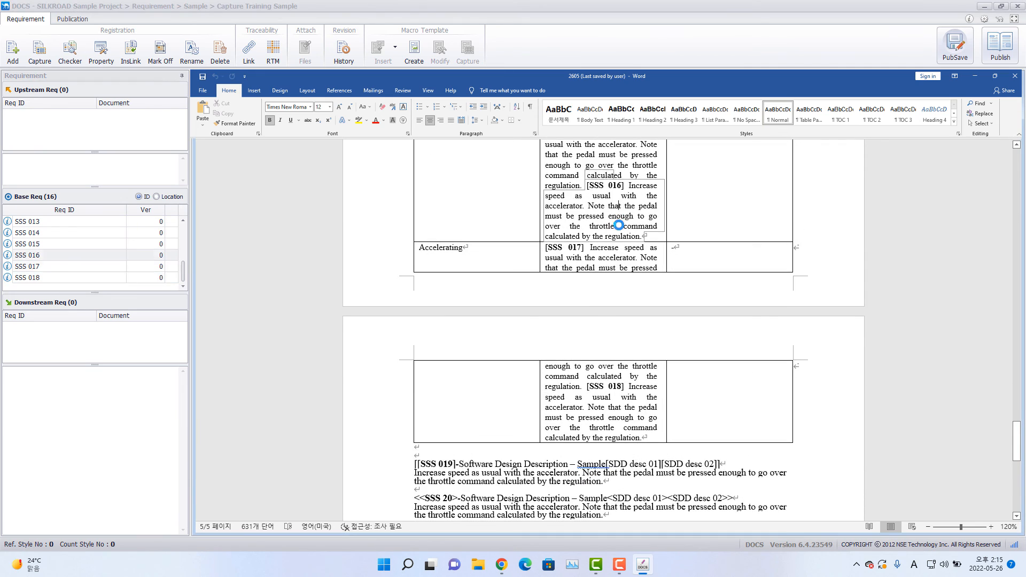
{"action": "scroll", "coordinate": [606, 208], "scroll_direction": "down", "scroll_amount": 9}
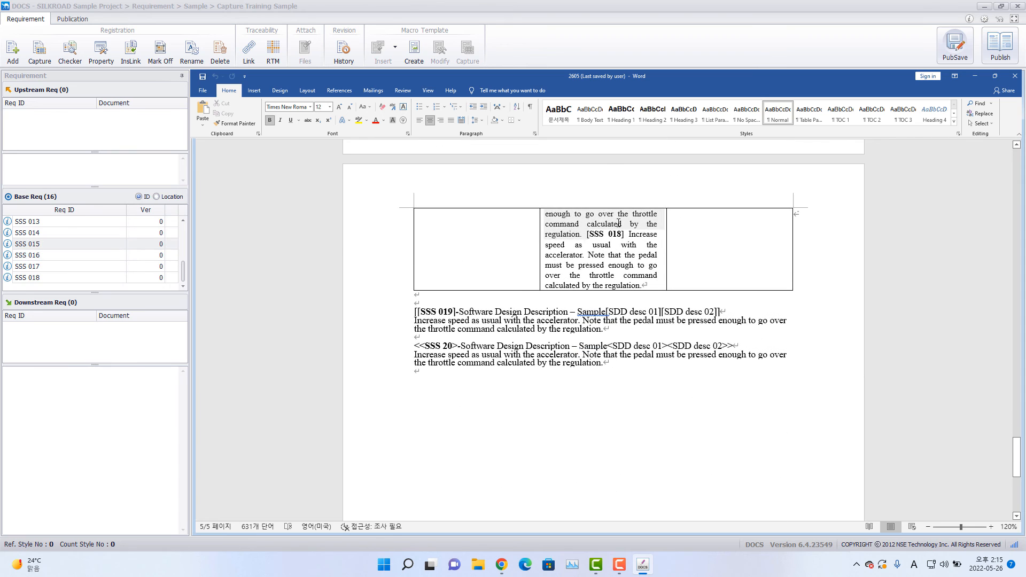
{"action": "left_click", "coordinate": [443, 254]}
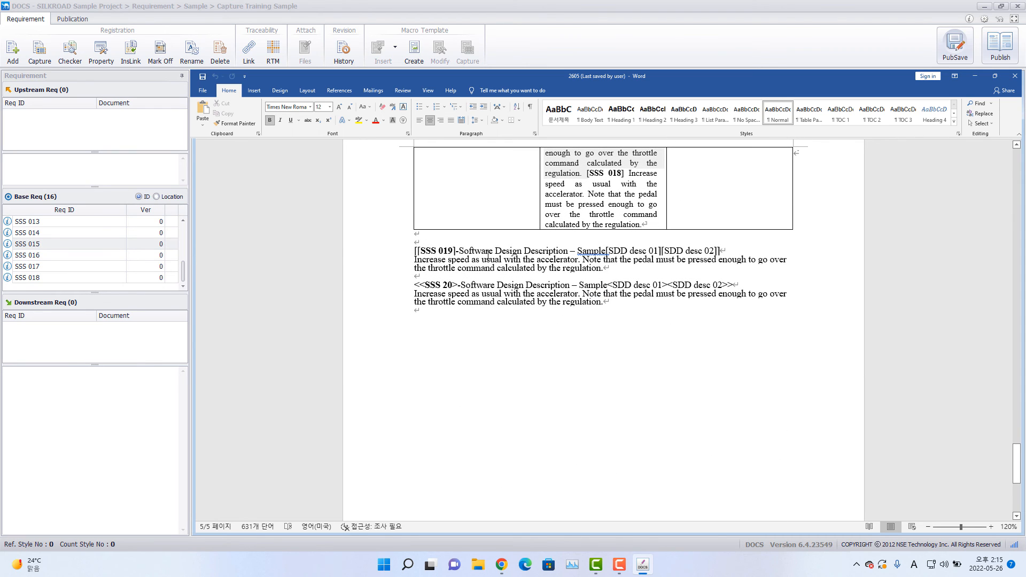
{"action": "left_click", "coordinate": [40, 49]}
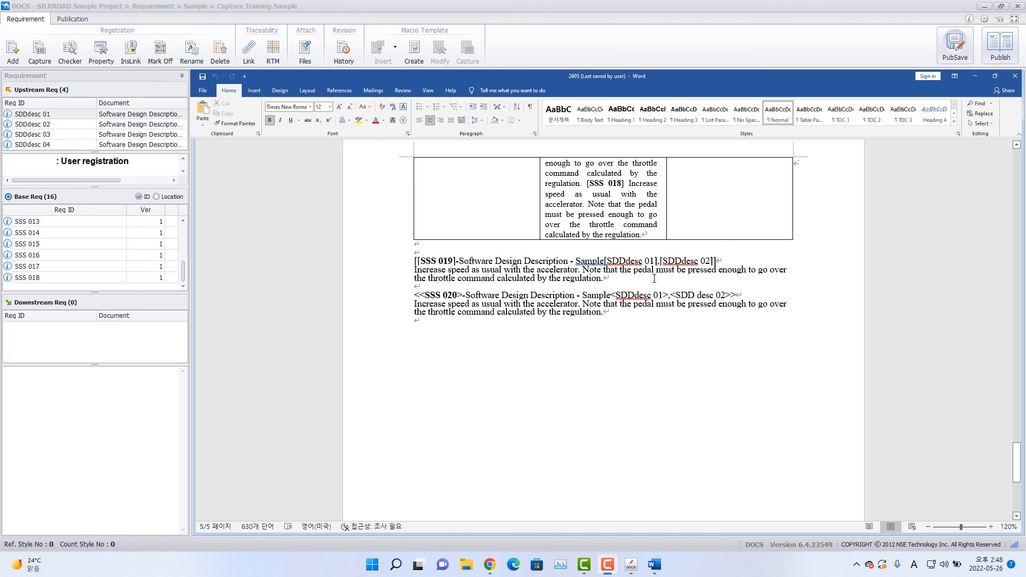
{"action": "left_click", "coordinate": [41, 55]}
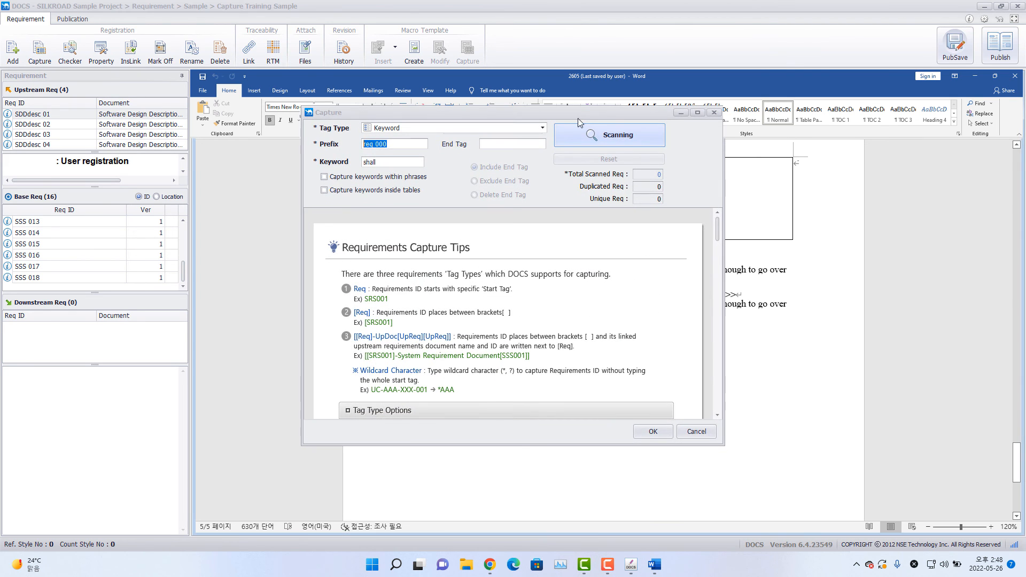
{"action": "left_click", "coordinate": [642, 328]}
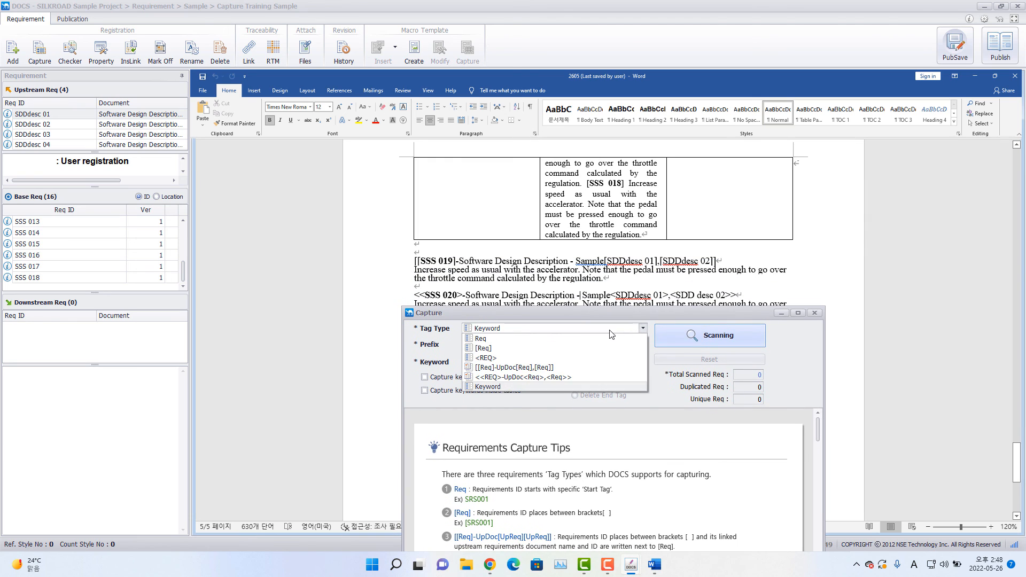
{"action": "left_click", "coordinate": [540, 368]}
{"action": "mouse_move", "coordinate": [557, 315]}
{"action": "left_mouse_down"}
{"action": "mouse_move", "coordinate": [566, 330]}
{"action": "mouse_move", "coordinate": [557, 331]}
{"action": "left_mouse_up"}
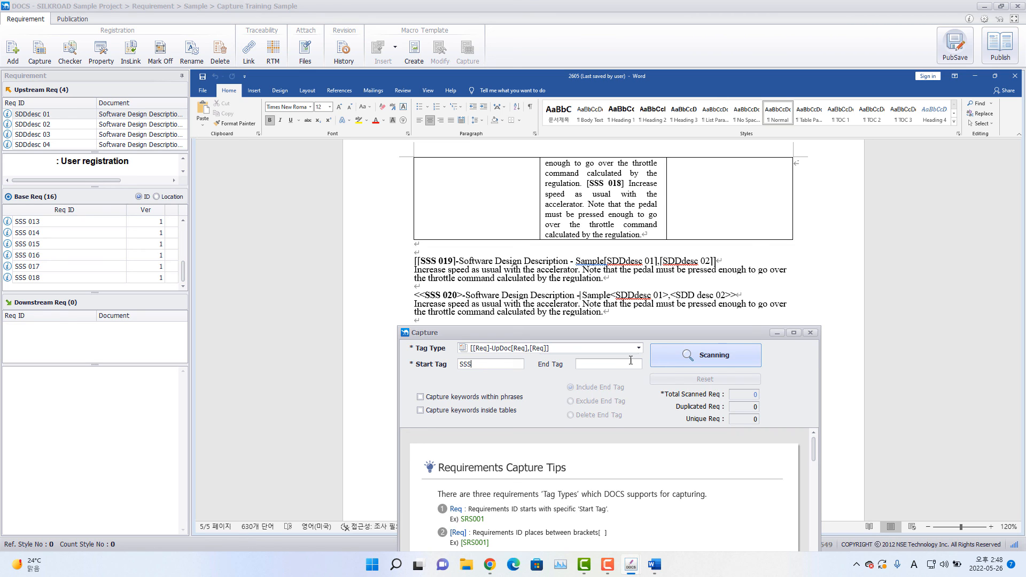
{"action": "left_click", "coordinate": [811, 334]}
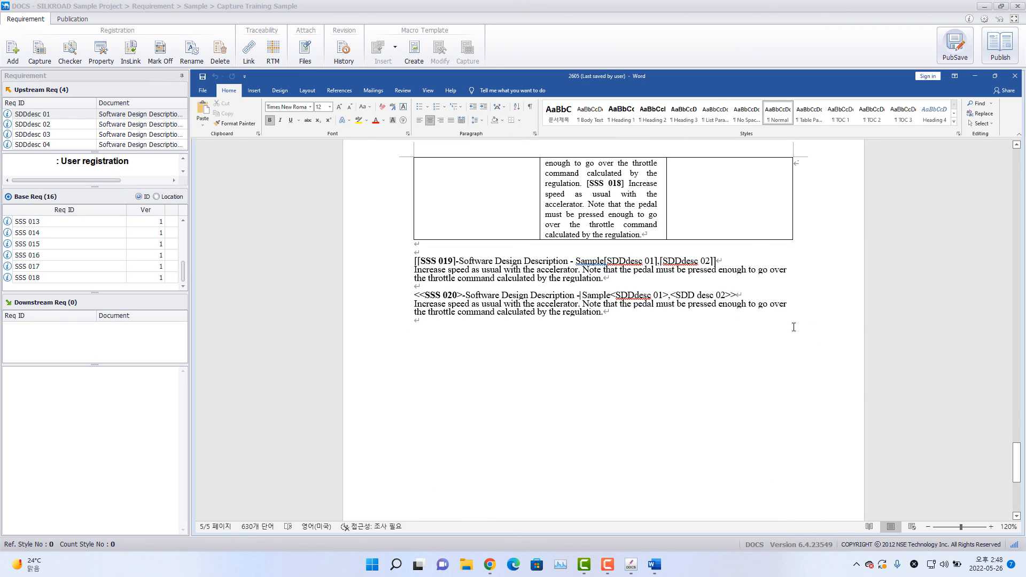
- Scan for bracketed requirements with upstream links using tag type [[Req]-UpDoc[Req],[Req]] and start tag SSS
{"action": "left_click", "coordinate": [36, 52]}
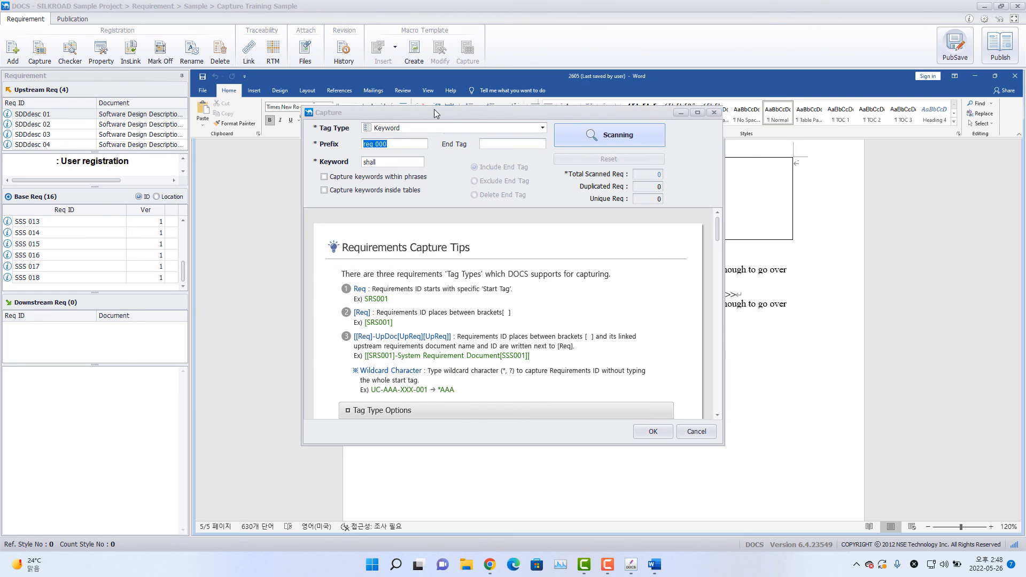
{"action": "left_click", "coordinate": [472, 119]}
{"action": "left_click_drag", "start_coordinate": [548, 117], "coordinate": [637, 342]}
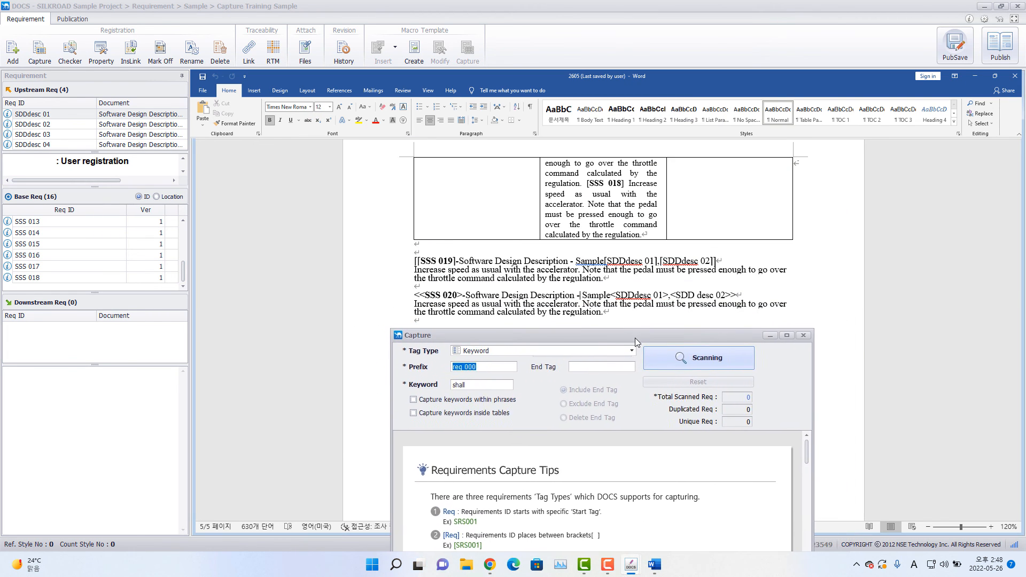
{"action": "left_click", "coordinate": [587, 353]}
{"action": "left_click", "coordinate": [505, 400]}
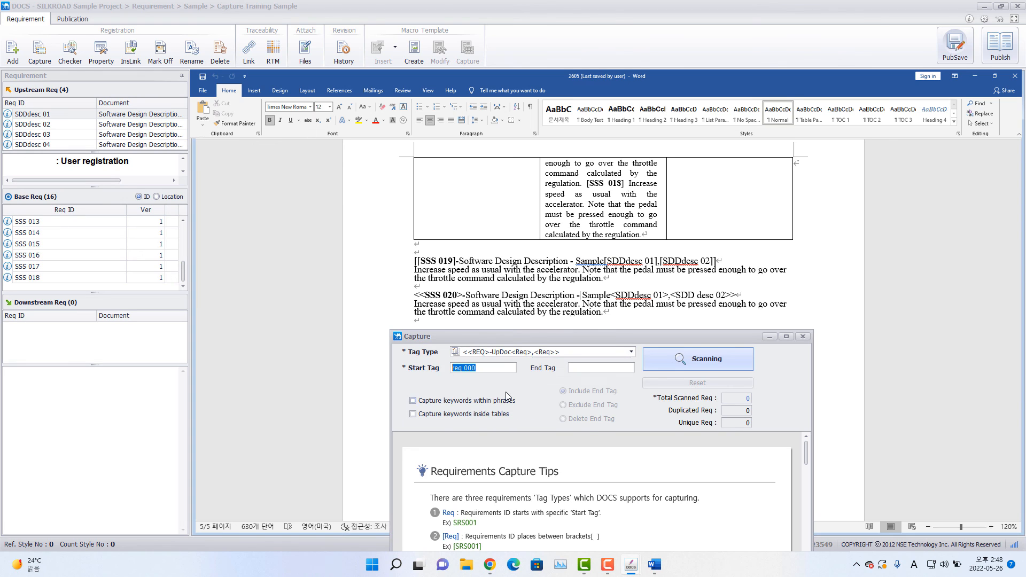
{"action": "left_click", "coordinate": [500, 353]}
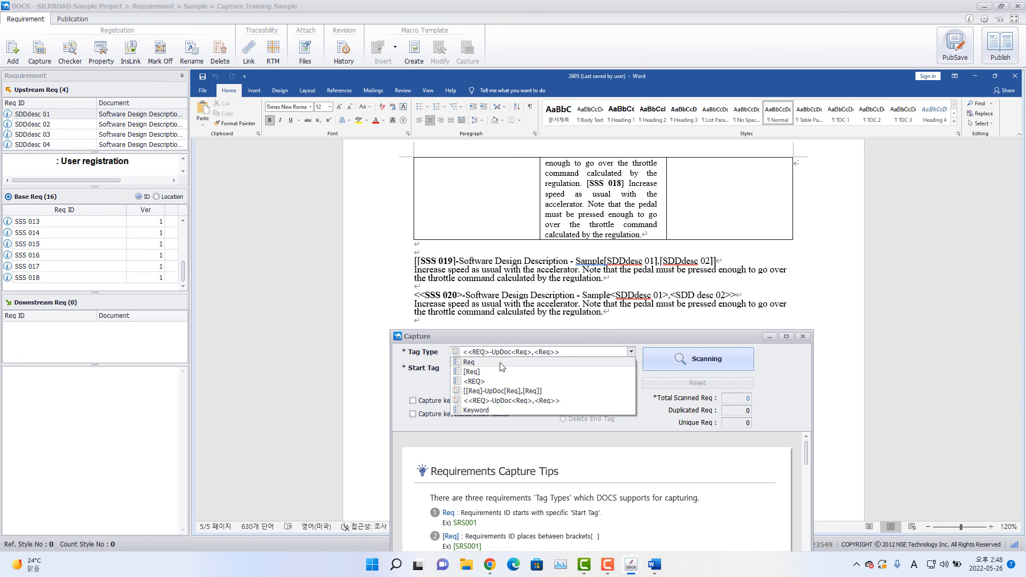
{"action": "left_click", "coordinate": [510, 394]}
{"action": "type", "text": "SSS"}
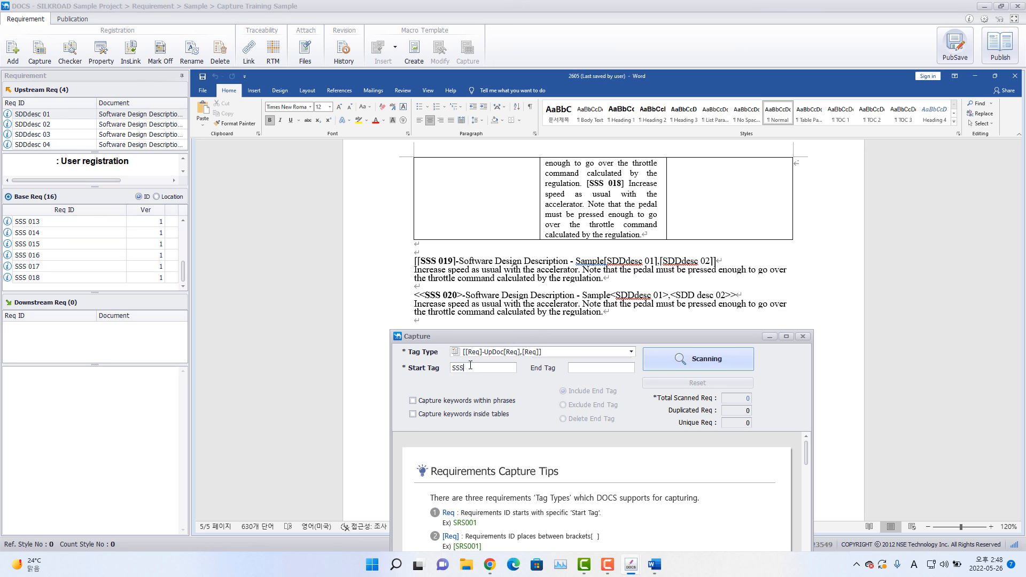
{"action": "left_click", "coordinate": [685, 358]}
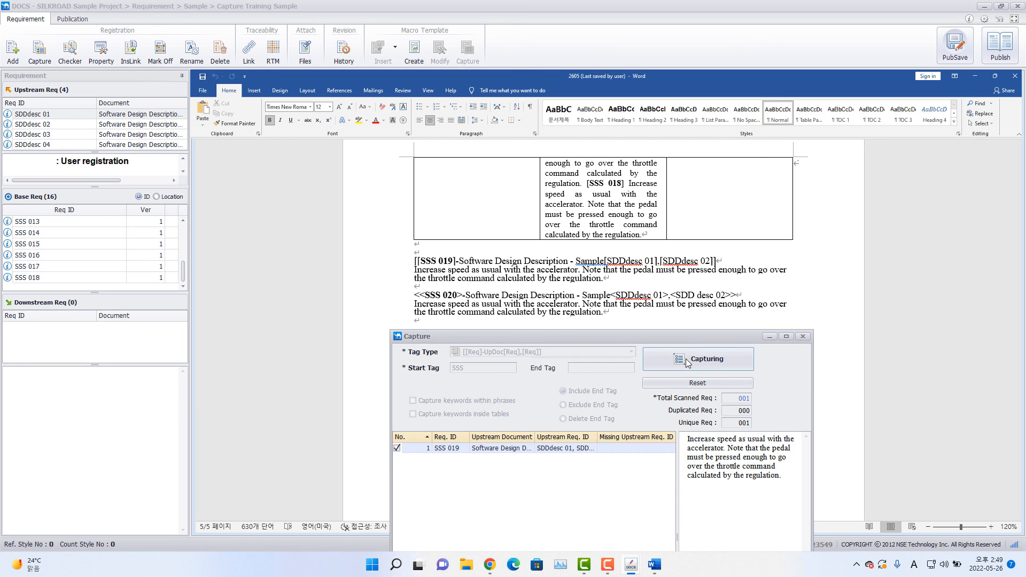
- Widen the Upstream Document and Upstream Req. ID columns to read the full upstream link of scanned requirement SSS 019
{"action": "left_click_drag", "start_coordinate": [599, 340], "coordinate": [632, 195]}
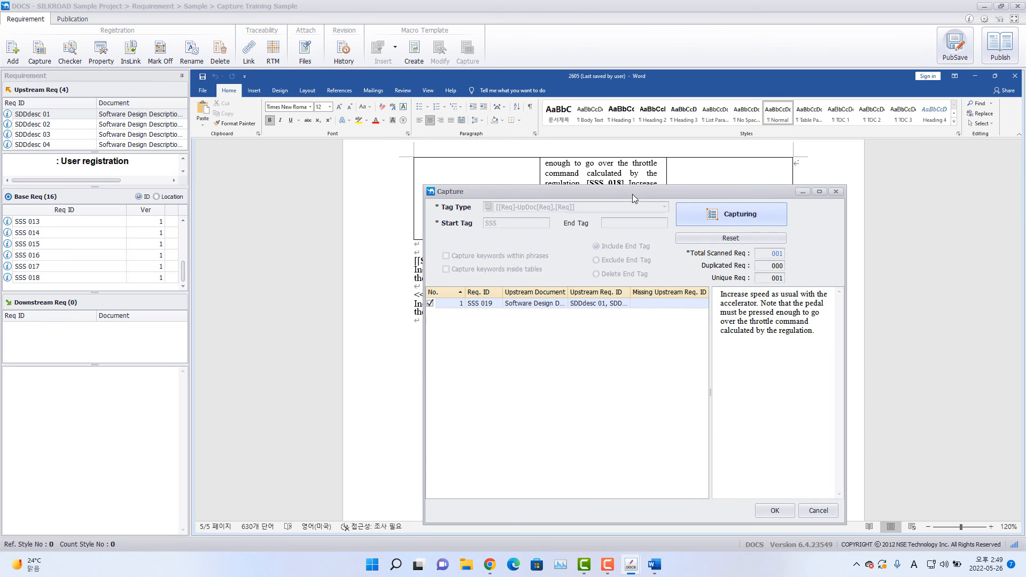
{"action": "left_click_drag", "start_coordinate": [568, 292], "coordinate": [617, 293]}
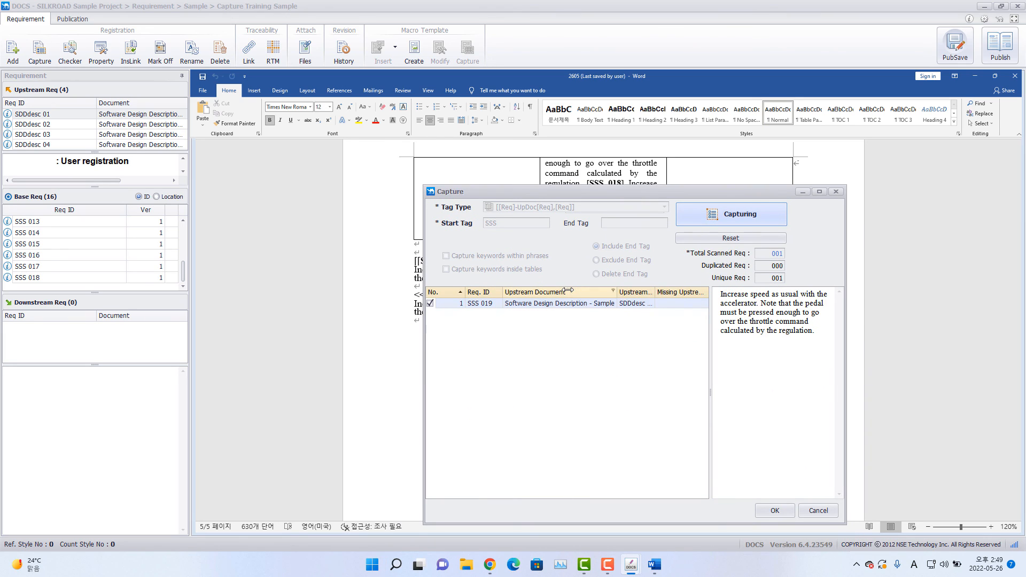
{"action": "left_click_drag", "start_coordinate": [624, 194], "coordinate": [752, 161]}
{"action": "double_click", "coordinate": [703, 295]}
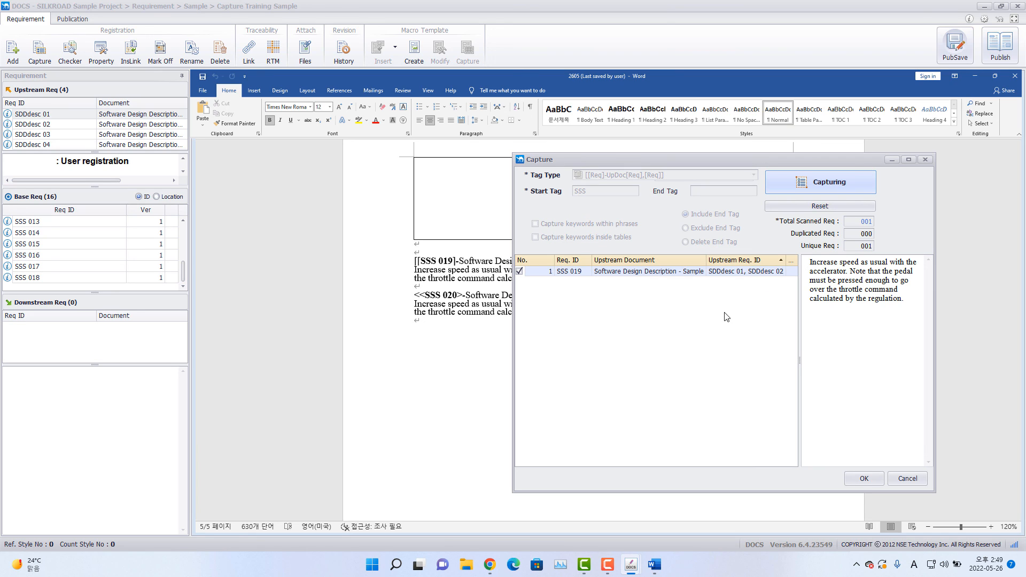
- Capture the scanned requirement SSS 019 and view its passage in the document
{"action": "left_click", "coordinate": [821, 188]}
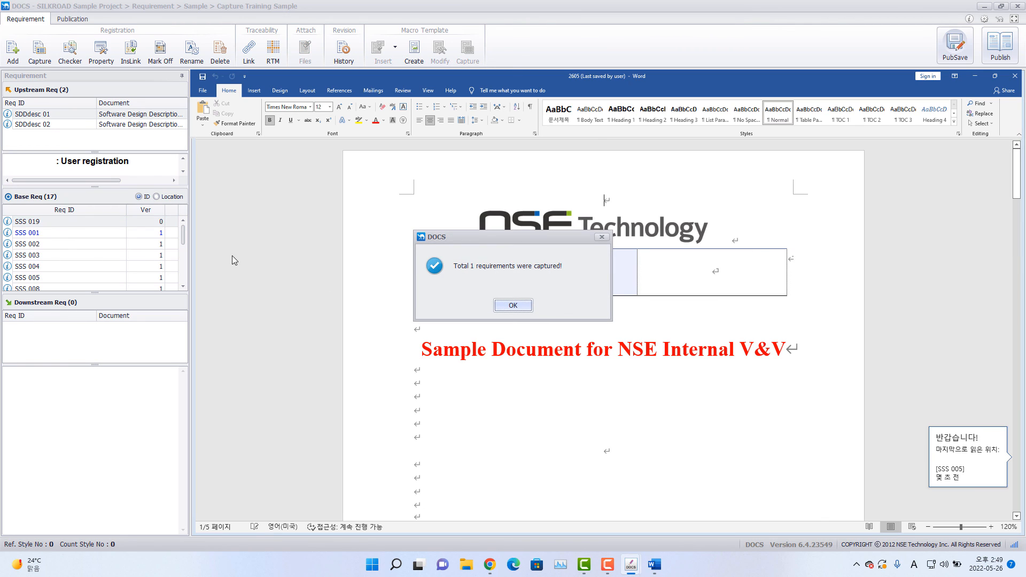
{"action": "key", "text": "Return"}
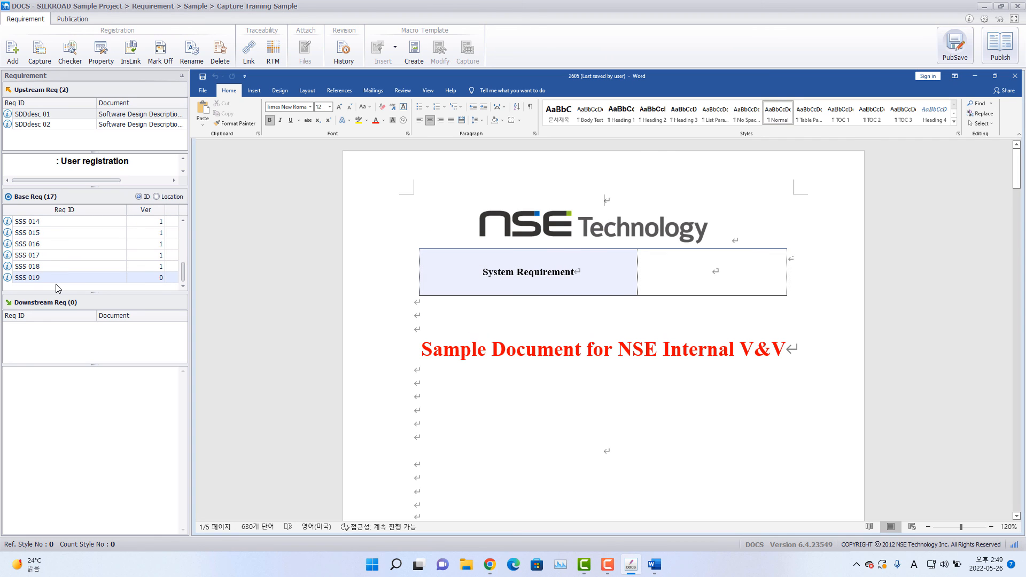
{"action": "double_click", "coordinate": [48, 277]}
{"action": "scroll", "coordinate": [454, 361], "scroll_direction": "down", "scroll_amount": 3}
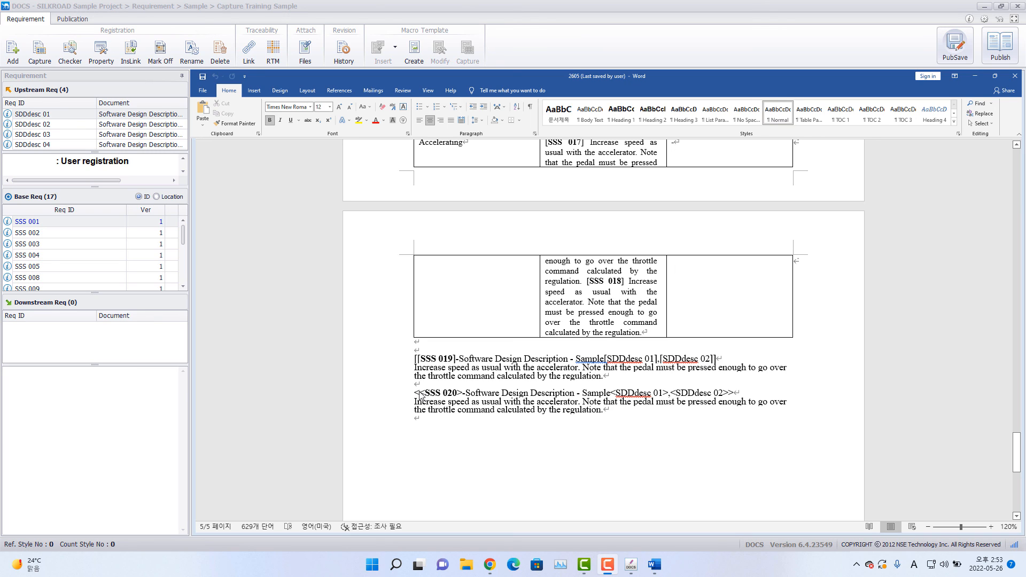
- Scan for angle-bracketed requirements with upstream links using tag type <<REQ>-UpDoc<Req>,<Req>> and start tag SSS
{"action": "left_click", "coordinate": [40, 52]}
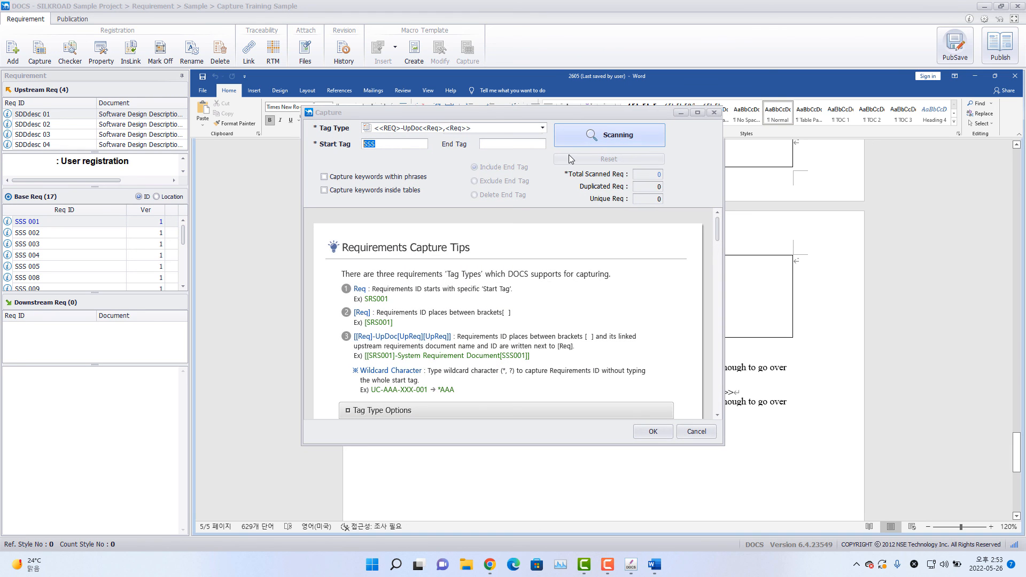
{"action": "left_click_drag", "start_coordinate": [506, 113], "coordinate": [651, 191]}
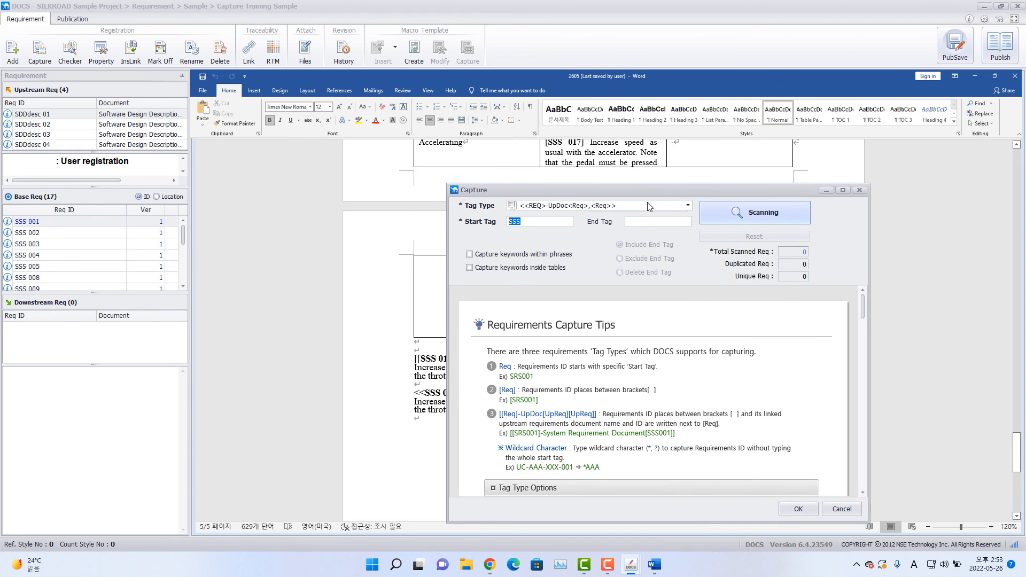
{"action": "left_click", "coordinate": [649, 207]}
{"action": "left_click", "coordinate": [584, 249]}
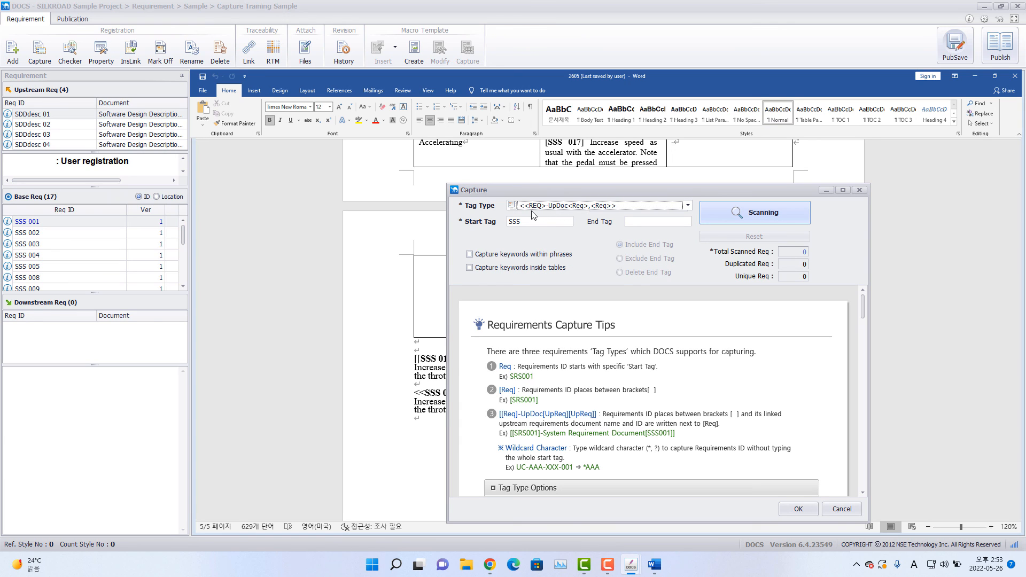
{"action": "left_click_drag", "start_coordinate": [550, 191], "coordinate": [620, 188]}
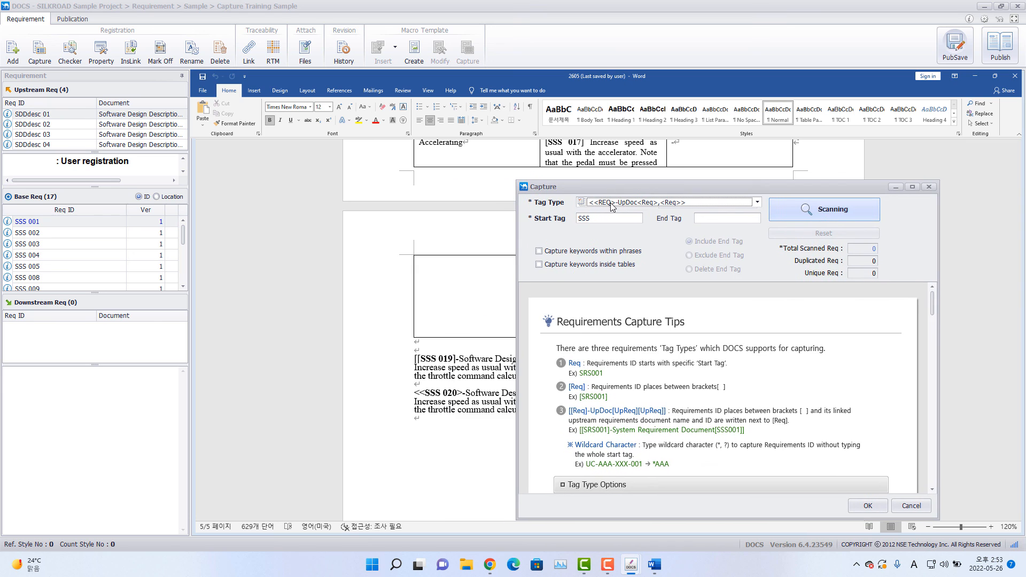
{"action": "key", "text": "Tab"}
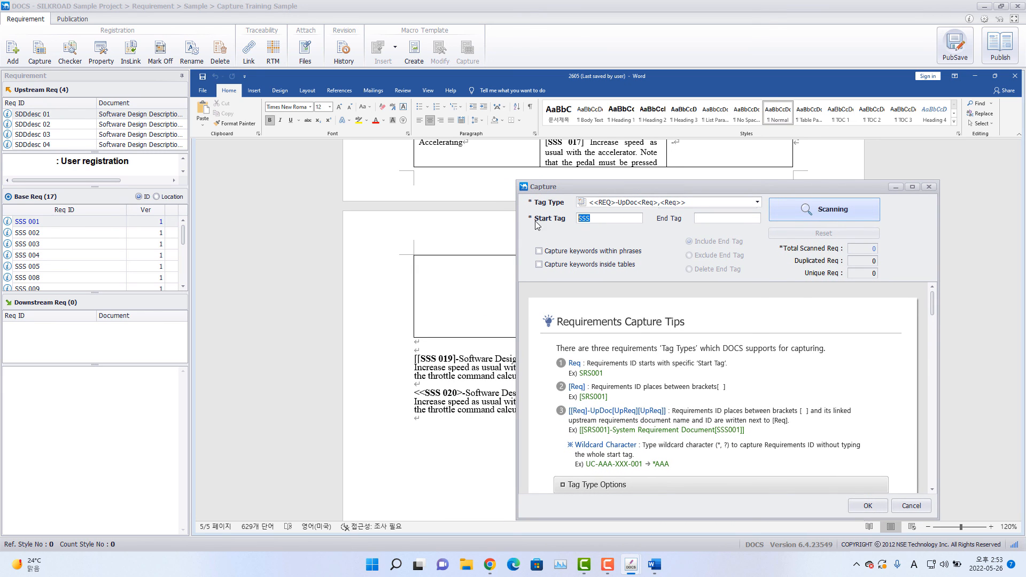
{"action": "left_click", "coordinate": [838, 209]}
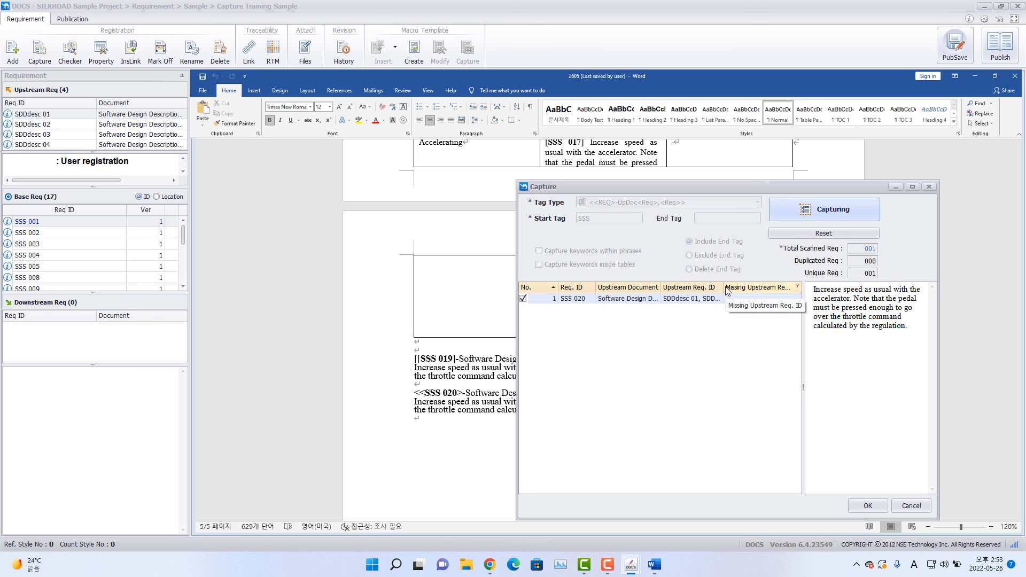
- Fit the Upstream Document column to its content to read the upstream document of scanned requirement SSS 020
{"action": "left_click_drag", "start_coordinate": [723, 287], "coordinate": [722, 287]}
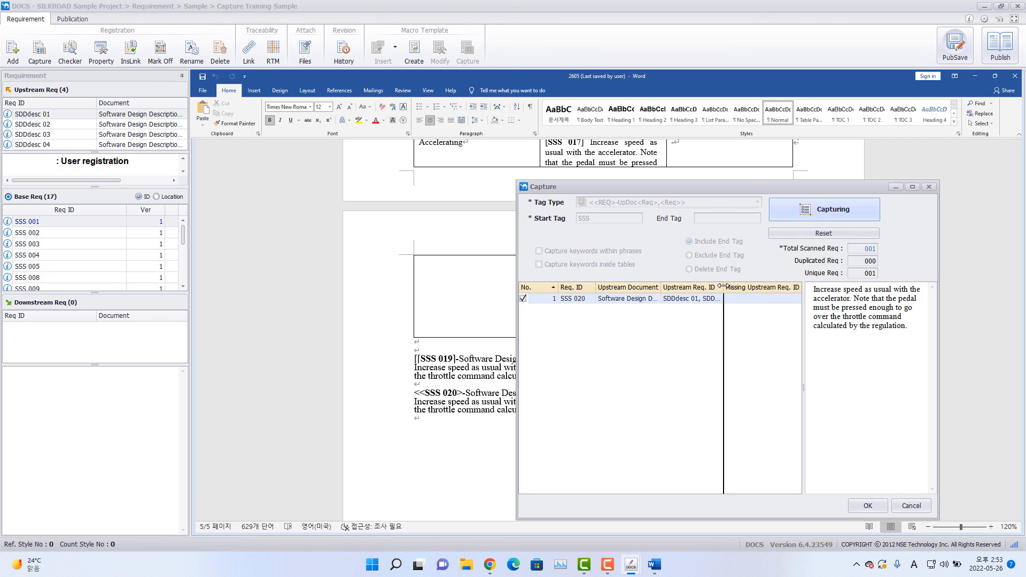
{"action": "double_click", "coordinate": [661, 288]}
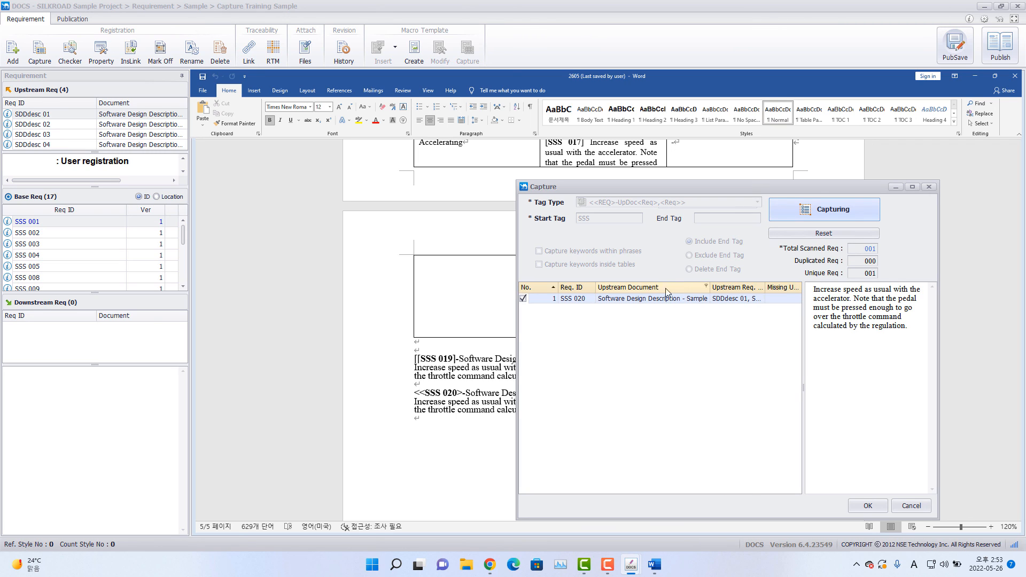
{"action": "left_click", "coordinate": [768, 287]}
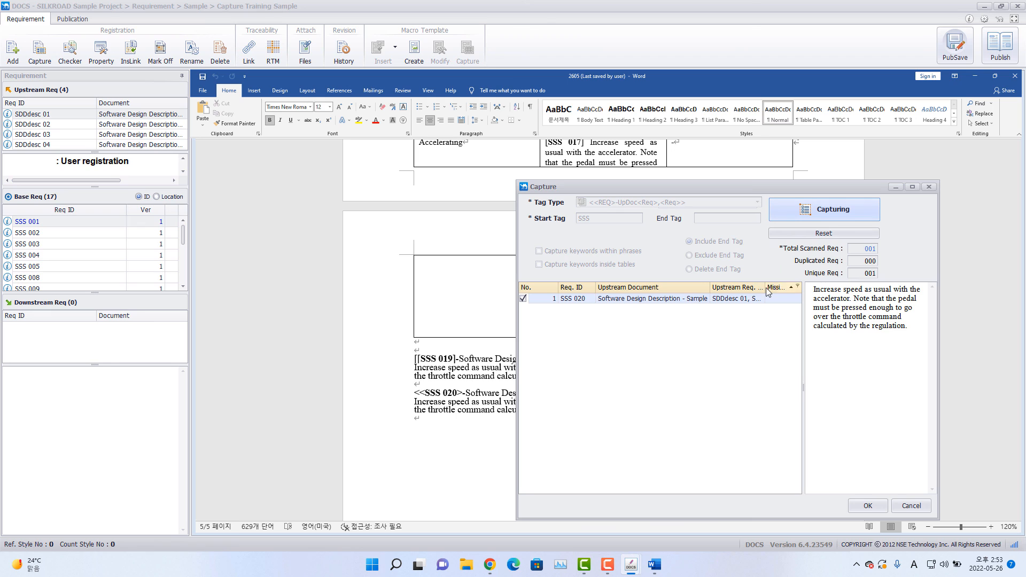
- Capture the scanned requirement SSS 020 and view its passage in the document
{"action": "left_click", "coordinate": [831, 208]}
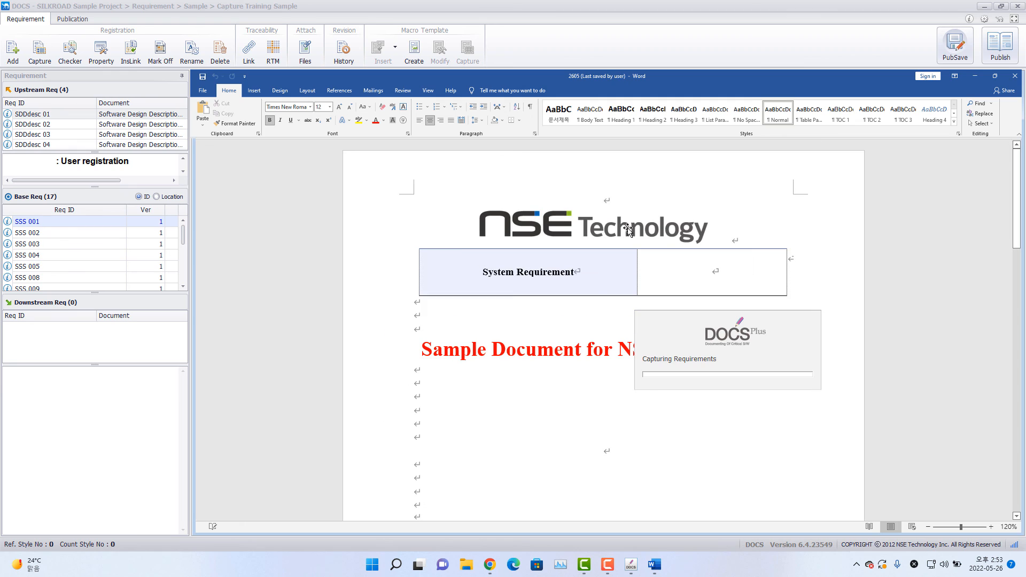
{"action": "left_click", "coordinate": [512, 307]}
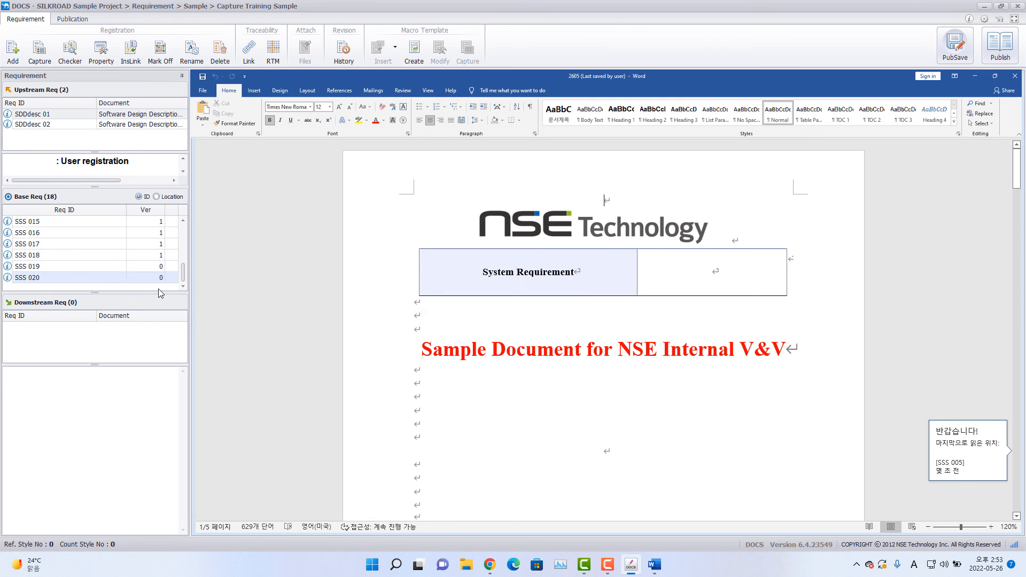
{"action": "double_click", "coordinate": [39, 278]}
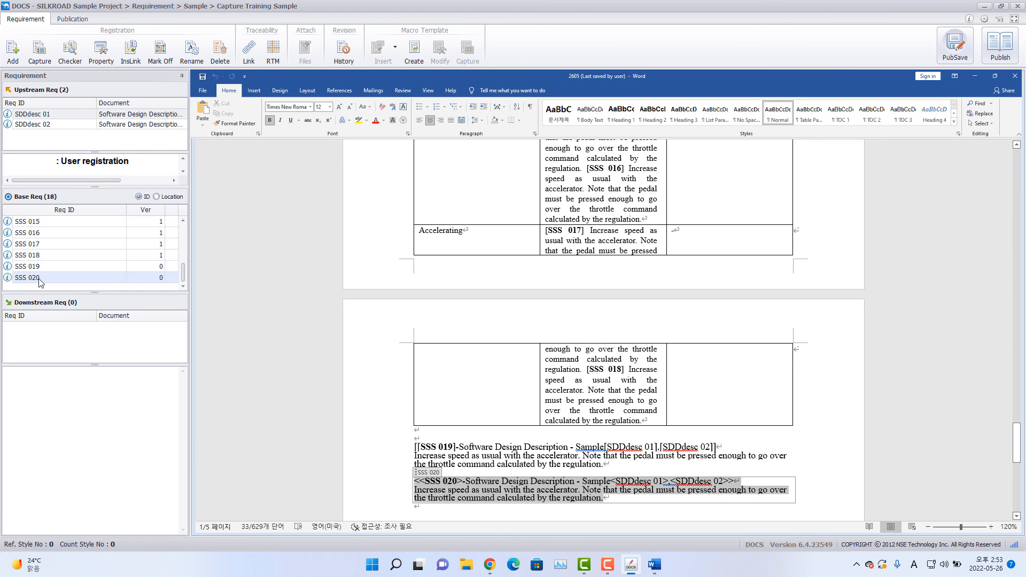
- Review the upstream requirements SDDdesc 01 and SDDdesc 02 linked to SSS 020
{"action": "left_click", "coordinate": [47, 123]}
{"action": "left_click", "coordinate": [49, 115]}
{"action": "left_click", "coordinate": [51, 125]}
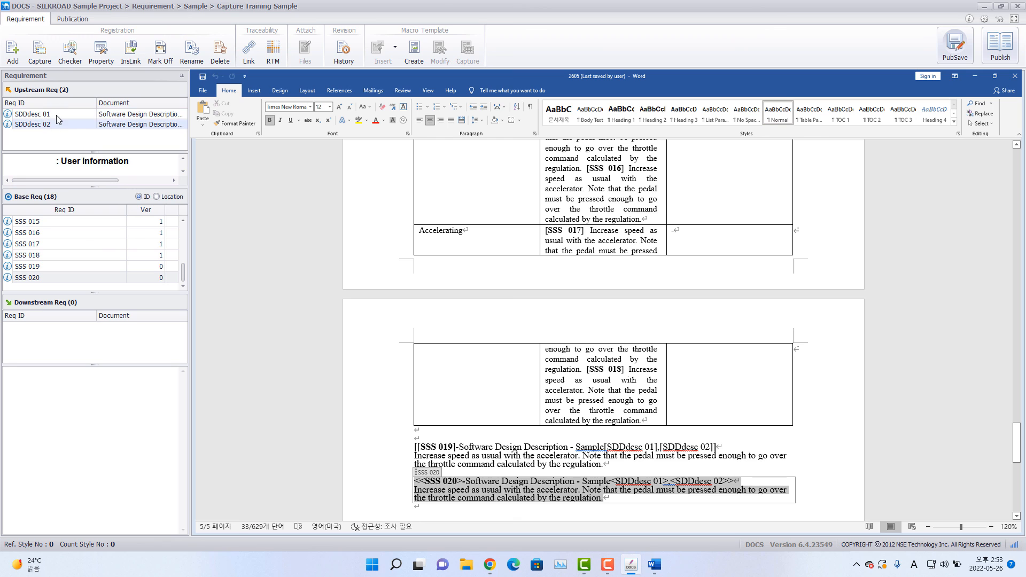
{"action": "left_click", "coordinate": [56, 114]}
{"action": "left_click", "coordinate": [57, 125]}
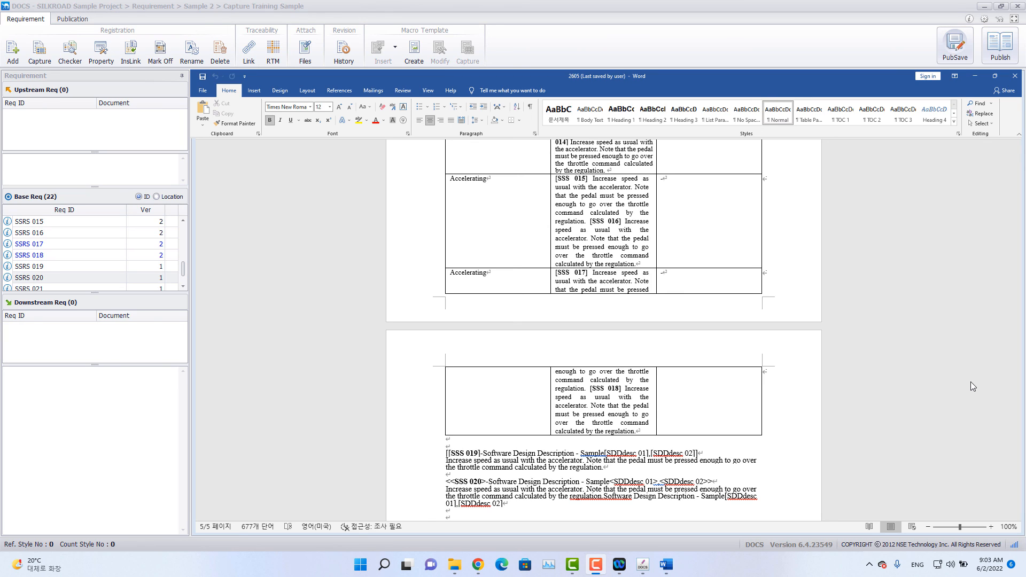
- Open the requirement capture settings for the Sample 2 document
{"action": "left_click", "coordinate": [37, 54]}
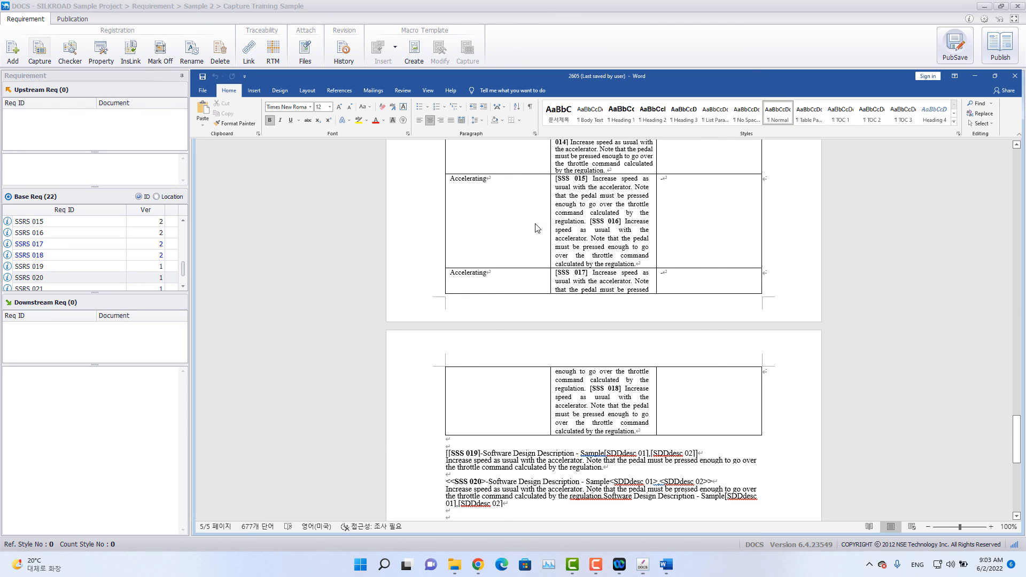